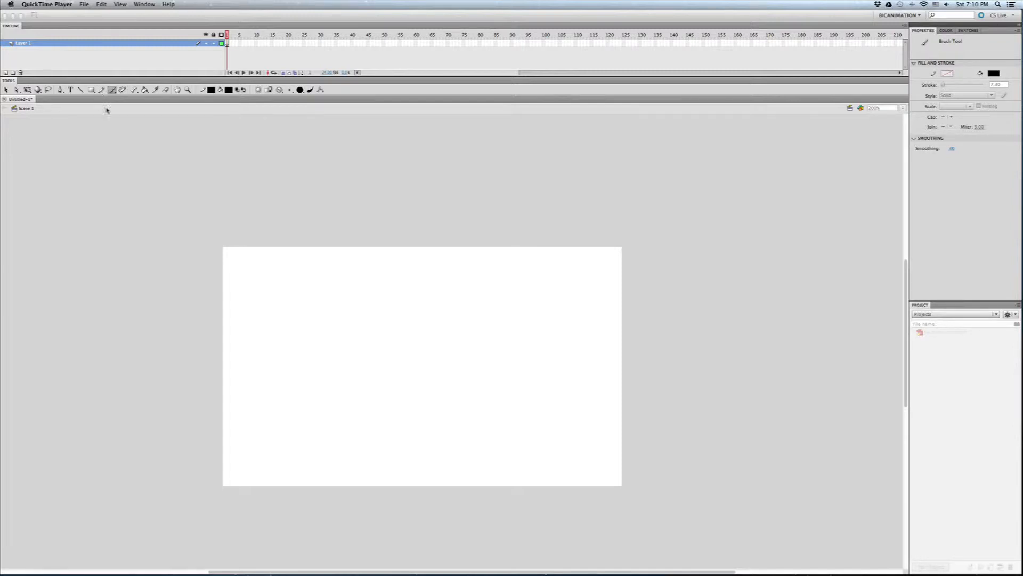
- Compare the properties of the Pencil, Rectangle, Brush, Deco, Paint Bucket, Eyedropper and Eraser tools, returning to the Brush tool
{"action": "left_click", "coordinate": [106, 109]}
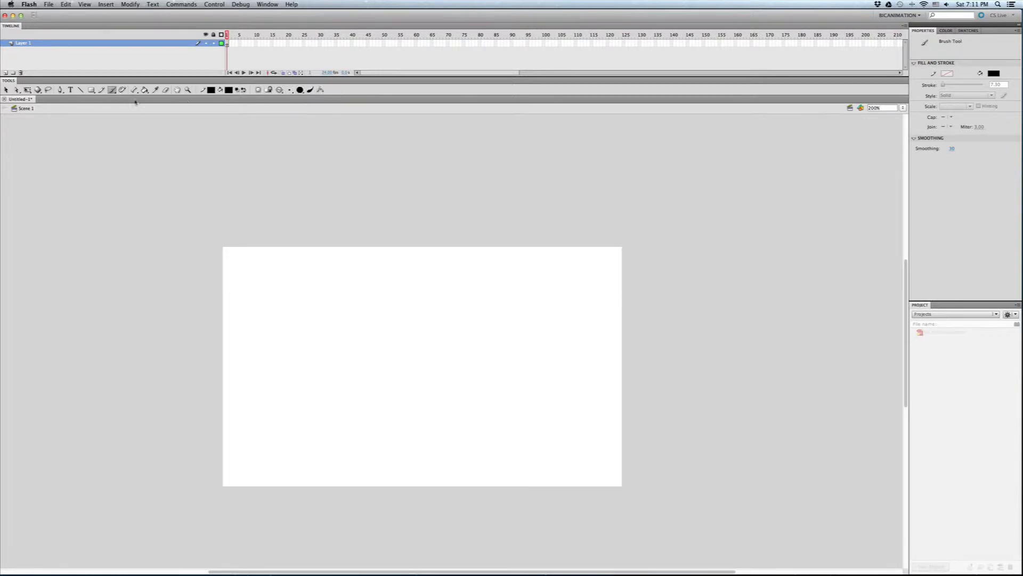
{"action": "left_click", "coordinate": [101, 90]}
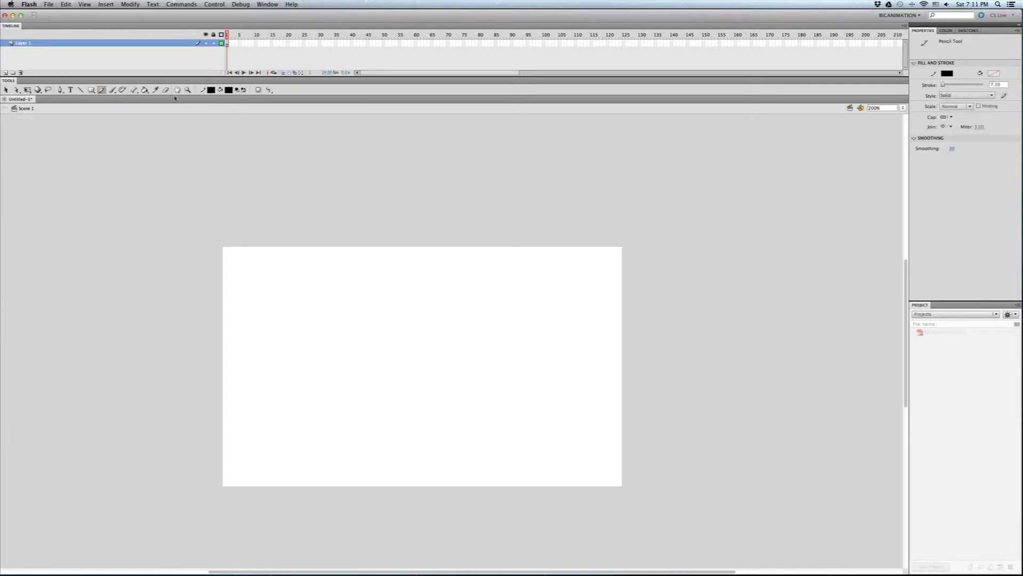
{"action": "left_click", "coordinate": [91, 90]}
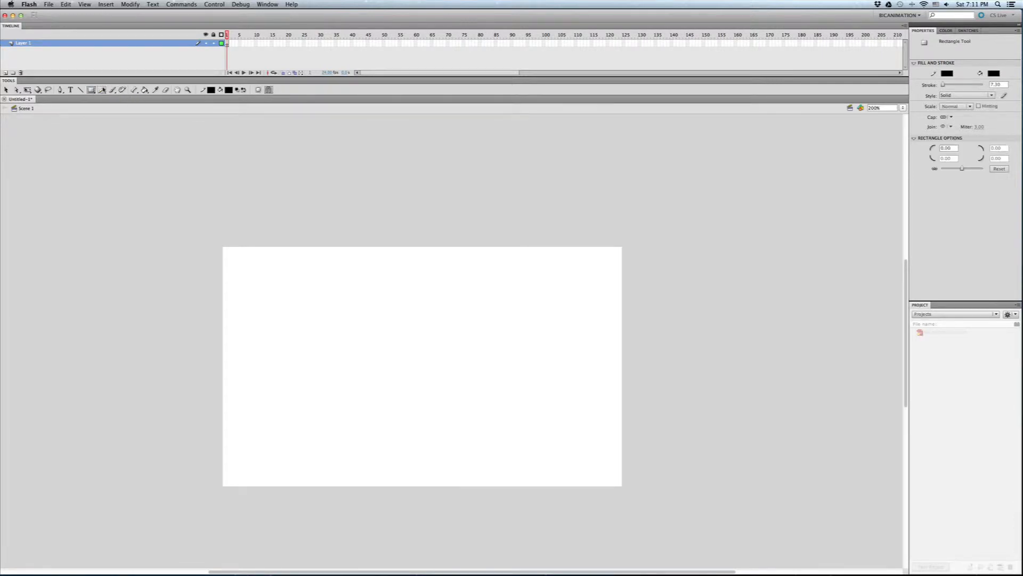
{"action": "key", "text": "b"}
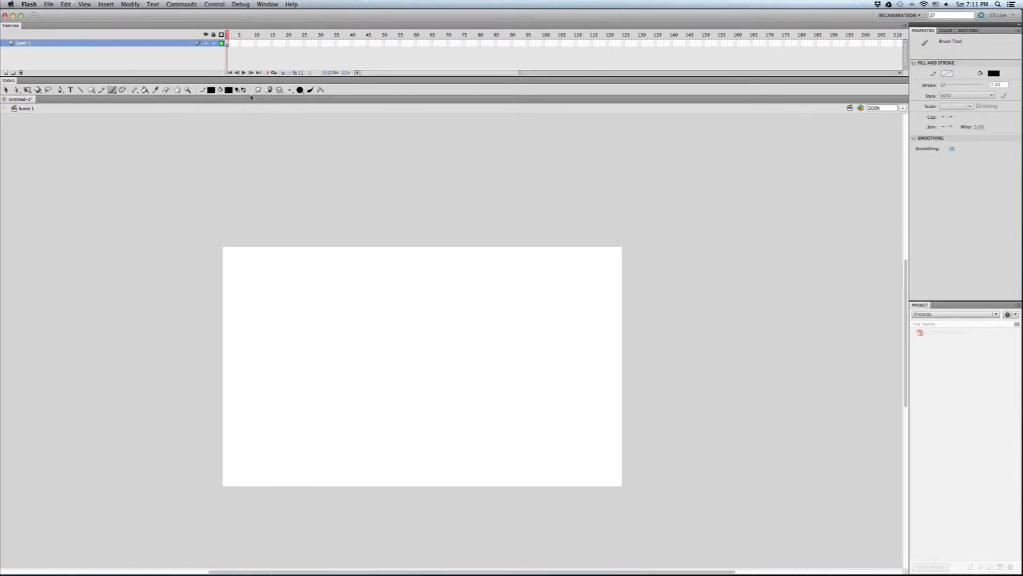
{"action": "left_click", "coordinate": [123, 90]}
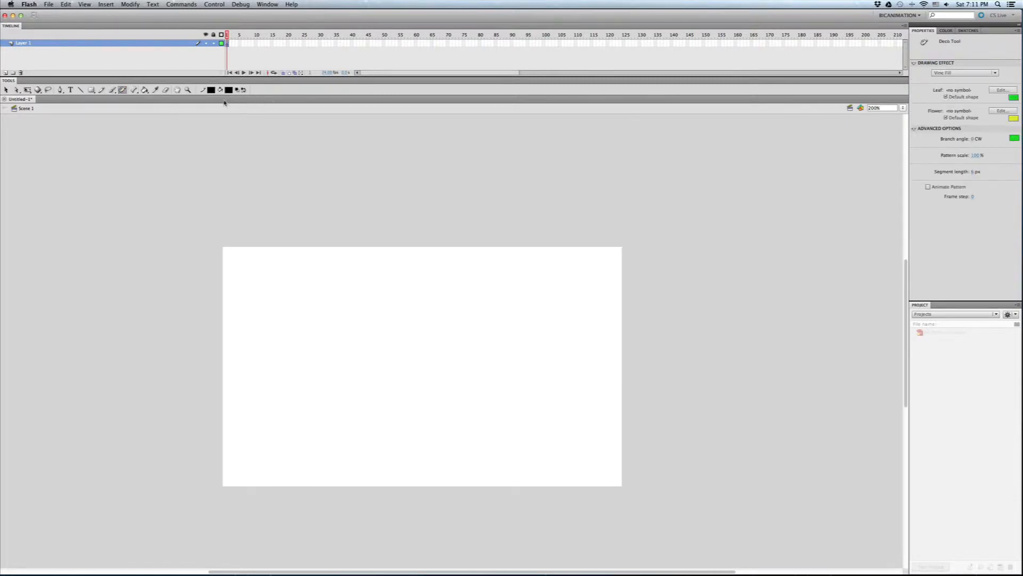
{"action": "left_click", "coordinate": [144, 90]}
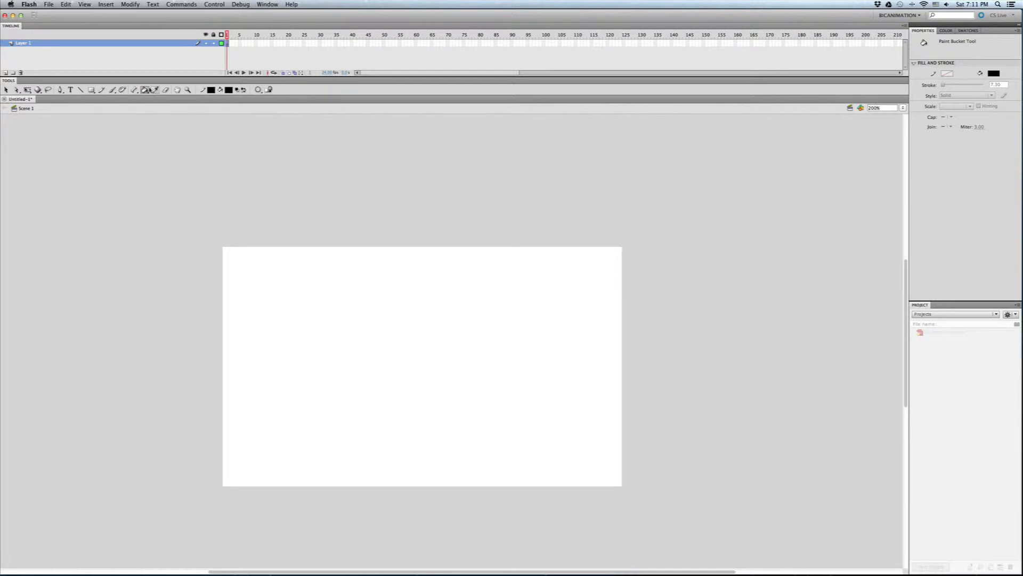
{"action": "left_click", "coordinate": [155, 90]}
{"action": "left_click", "coordinate": [166, 90]}
{"action": "left_click", "coordinate": [112, 91]}
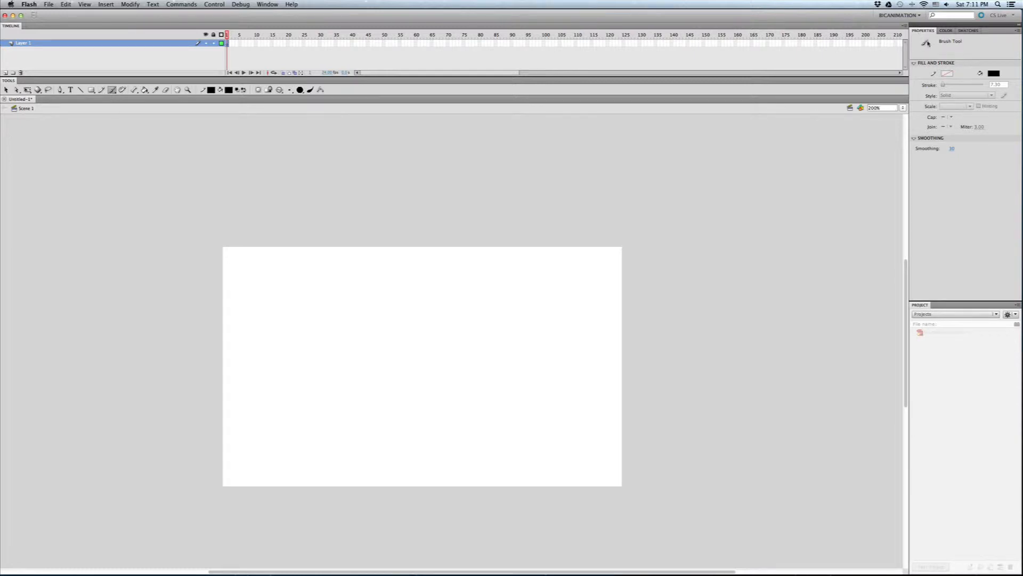
- Review the stroke and shape settings of the Pencil, Rectangle and Line tools, and reactivate the Brush tool
{"action": "left_click", "coordinate": [102, 90]}
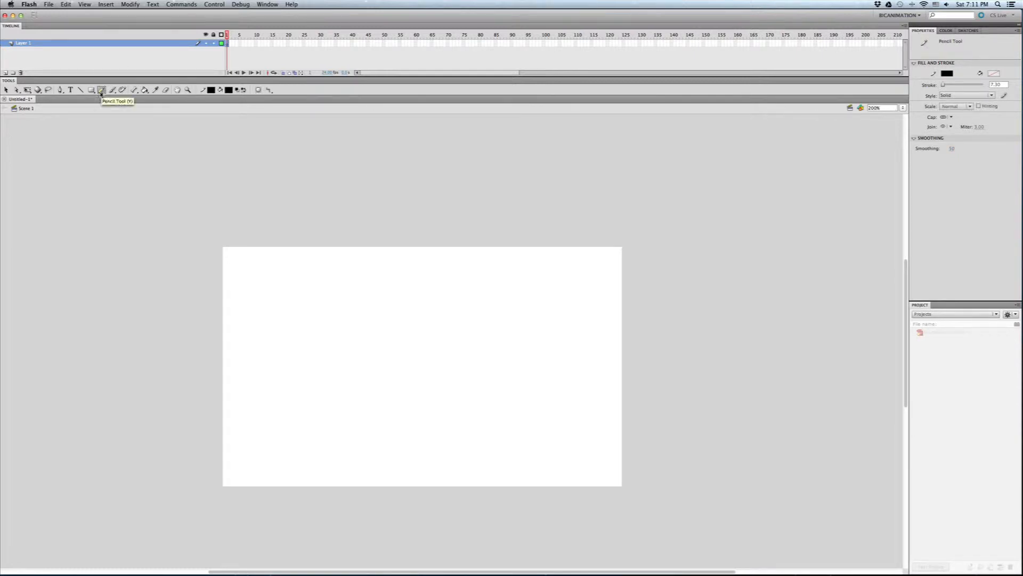
{"action": "left_click", "coordinate": [92, 92]}
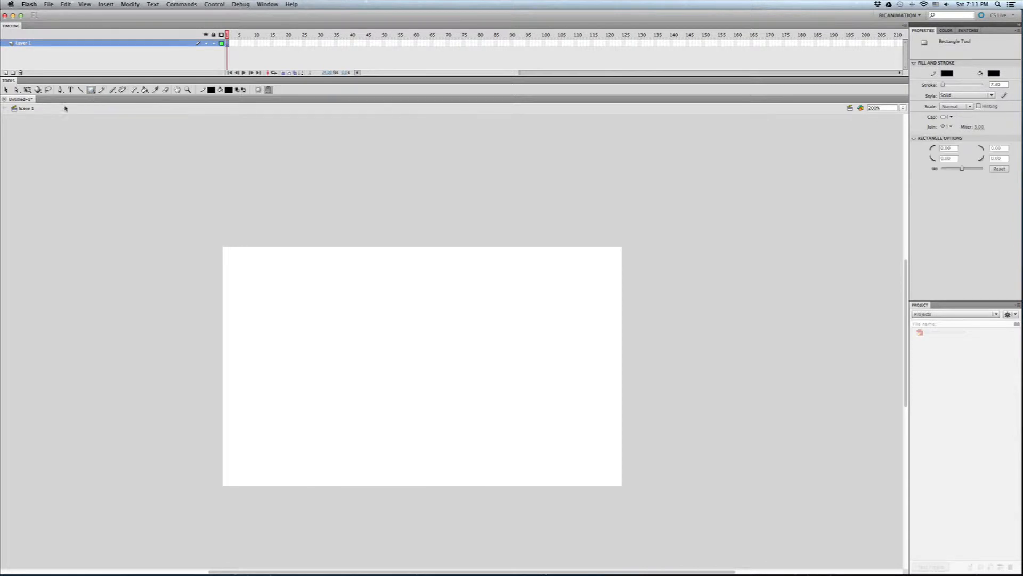
{"action": "left_click", "coordinate": [80, 90]}
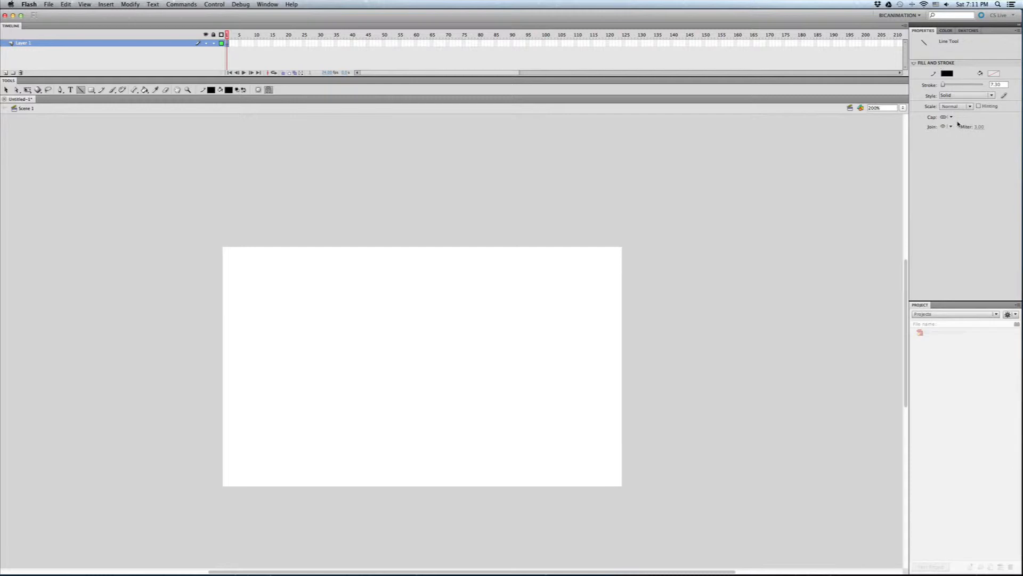
{"action": "left_click", "coordinate": [91, 90]}
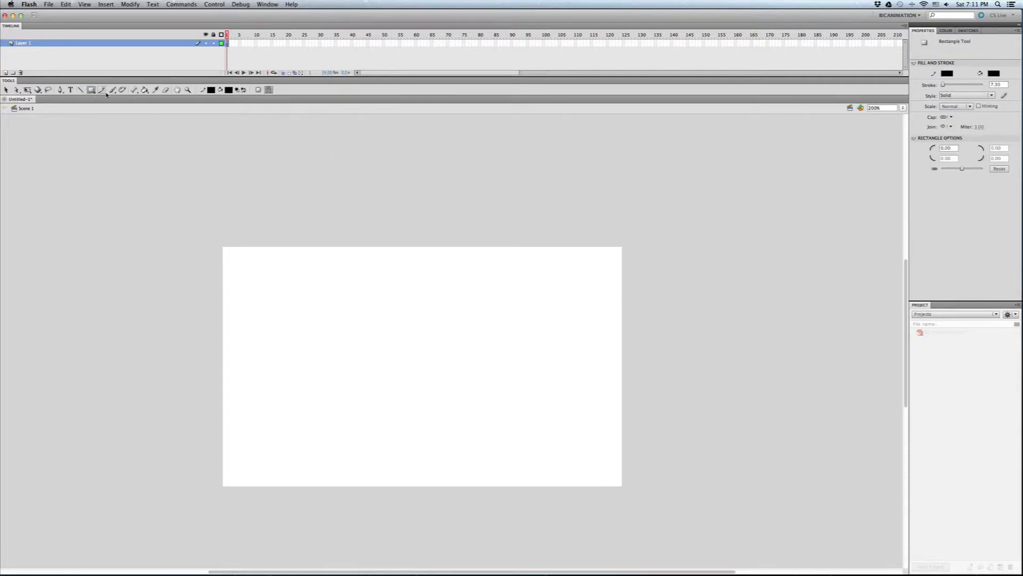
{"action": "left_click", "coordinate": [112, 90]}
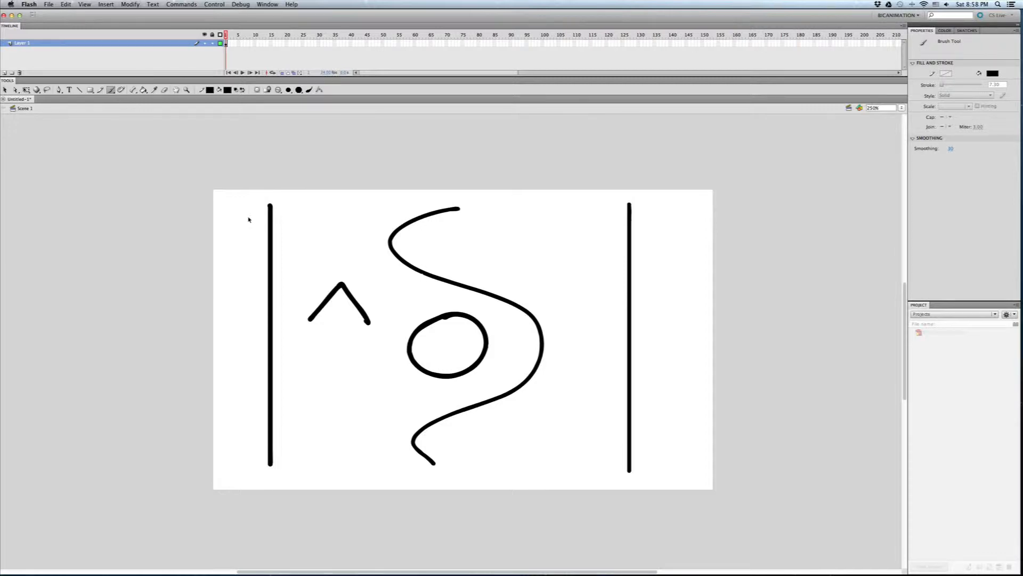
- Magnify the drawing to 2000% to examine the circle's edge, and zoom out to 31% to see the whole stage
{"action": "key", "text": "super+equal"}
{"action": "key", "text": "super+equal"}
{"action": "key", "text": "super+equal"}
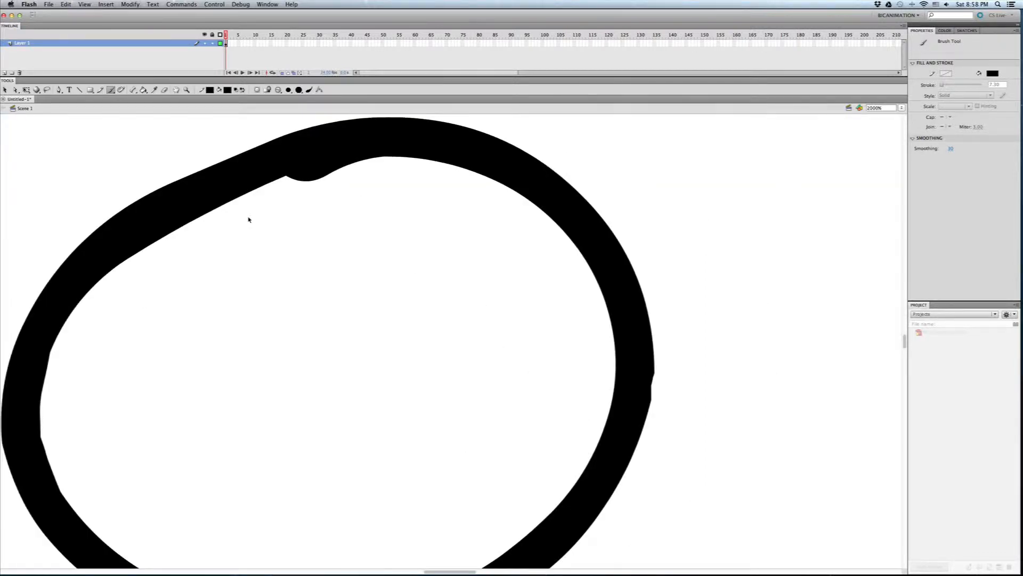
{"action": "key", "text": "super+minus"}
{"action": "key", "text": "super+minus"}
{"action": "key", "text": "super+minus"}
{"action": "key", "text": "super+minus"}
{"action": "key", "text": "super+minus"}
{"action": "key", "text": "super+minus"}
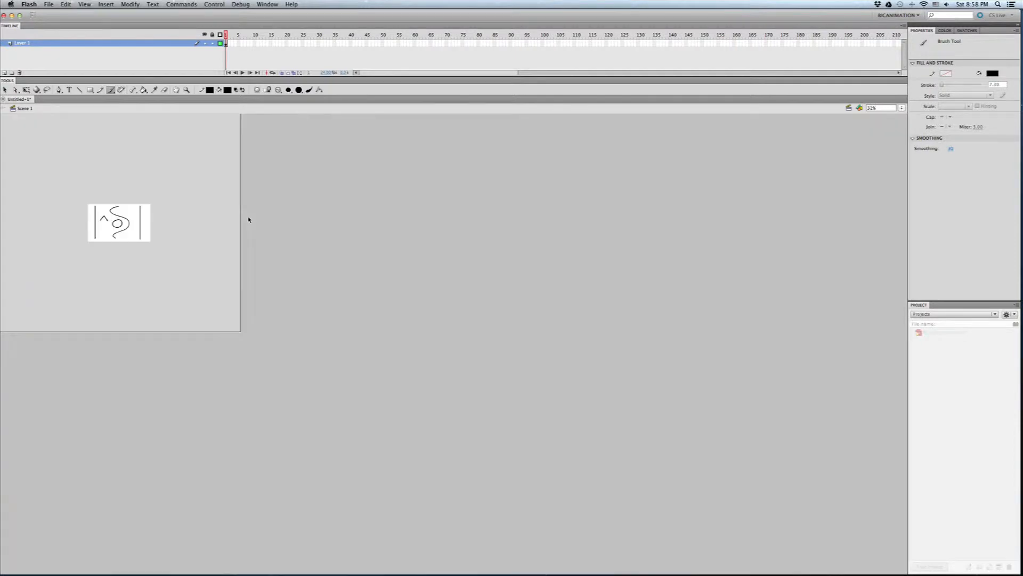
- Zoom in on the circle and back out twice, returning the stage to 250% magnification
{"action": "key", "text": "super+equal"}
{"action": "key", "text": "super+equal"}
{"action": "key", "text": "super+equal"}
{"action": "key", "text": "super+equal"}
{"action": "key", "text": "super+equal"}
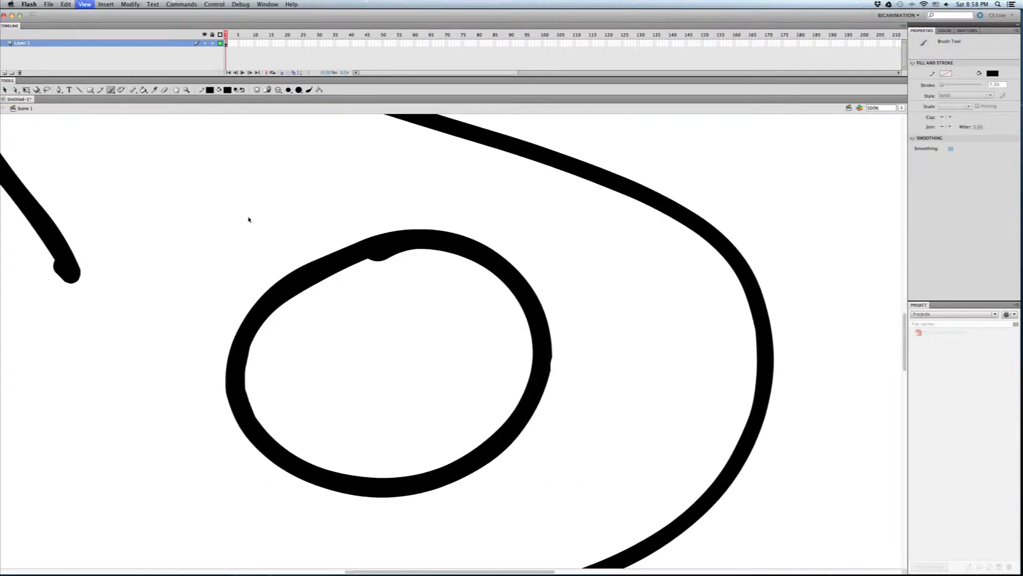
{"action": "key", "text": "super+minus"}
{"action": "key", "text": "super+minus"}
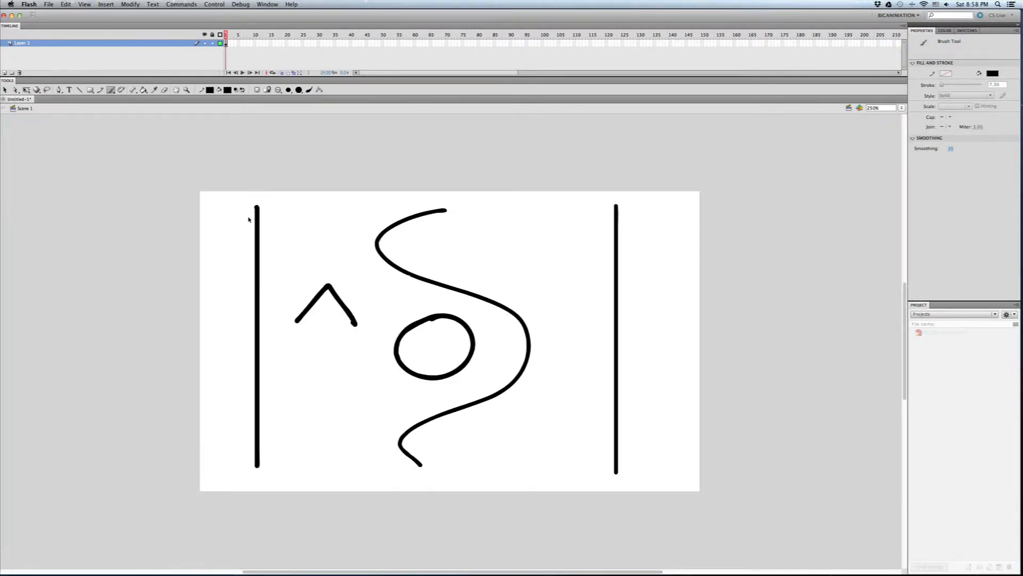
{"action": "key", "text": "super+equal"}
{"action": "key", "text": "super+equal"}
{"action": "key", "text": "super+minus"}
{"action": "key", "text": "super+minus"}
- Enlarge the area around the S-curve's upper end to 2000% with the Zoom tool, and reduce the view to 125%
{"action": "left_click", "coordinate": [186, 90]}
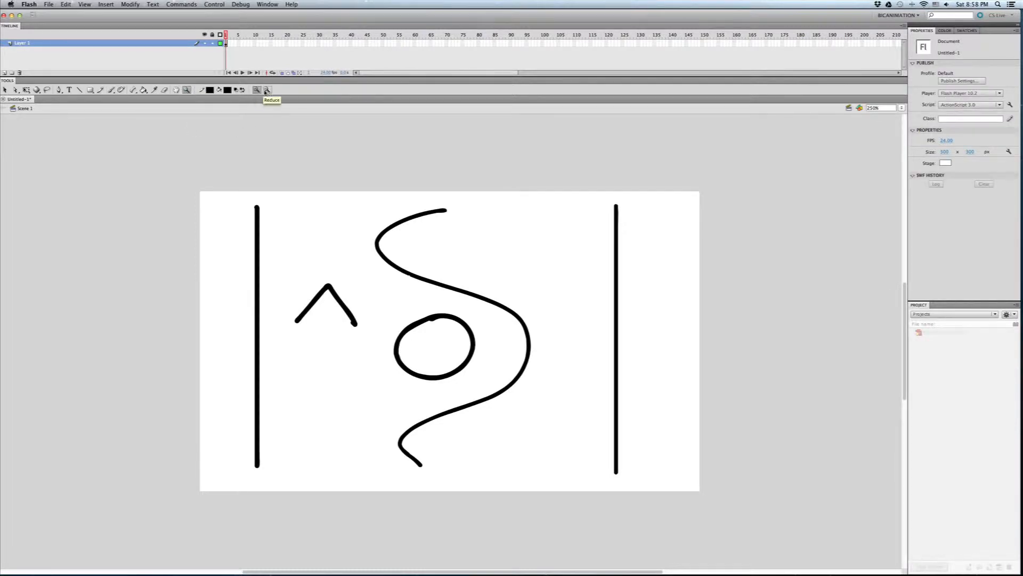
{"action": "left_click", "coordinate": [400, 264]}
{"action": "left_click", "coordinate": [400, 264]}
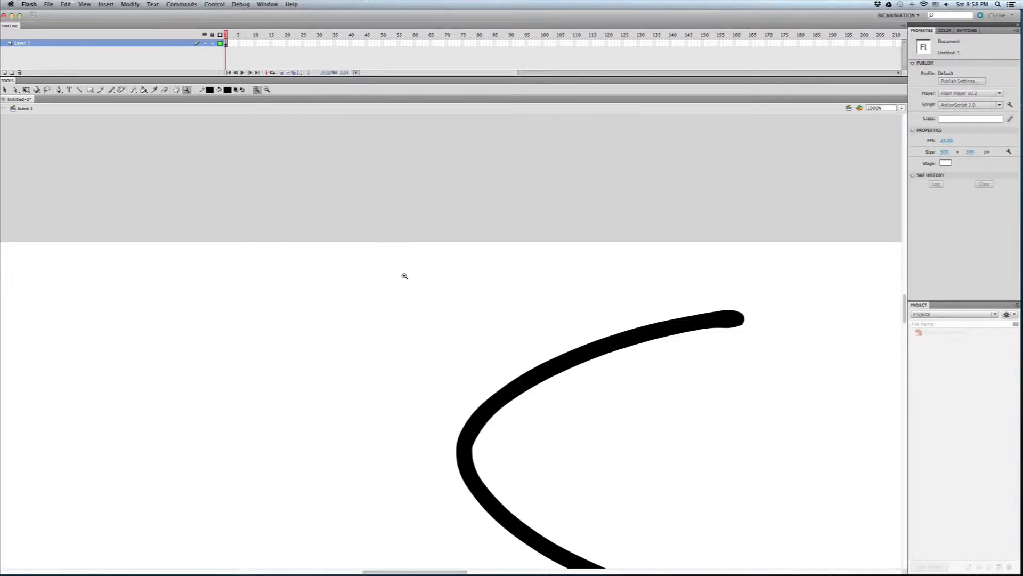
{"action": "left_click", "coordinate": [402, 275]}
{"action": "left_click", "coordinate": [267, 90]}
{"action": "left_click", "coordinate": [345, 342]}
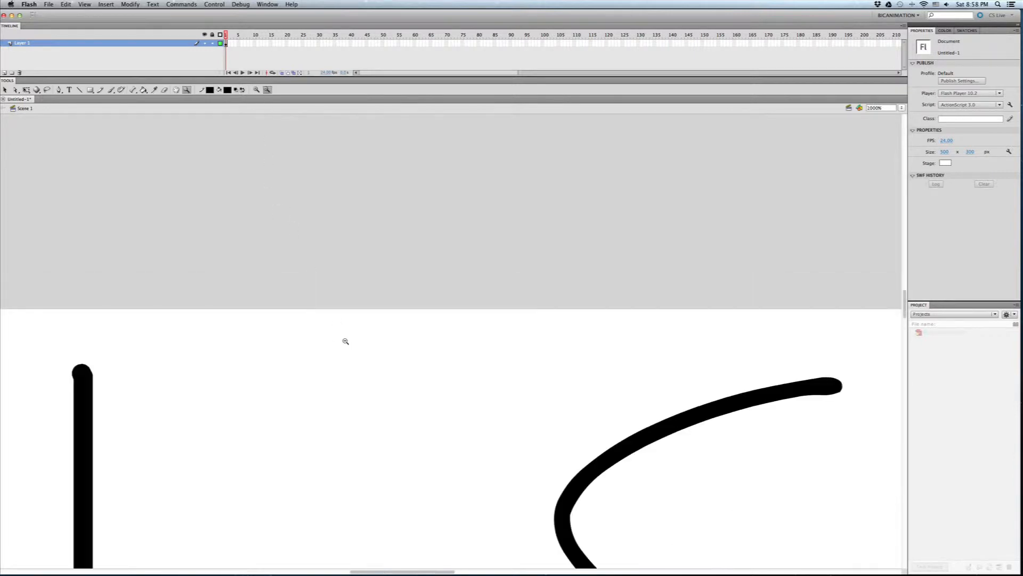
{"action": "left_click", "coordinate": [345, 342]}
{"action": "left_click", "coordinate": [352, 350]}
{"action": "left_click", "coordinate": [367, 368]}
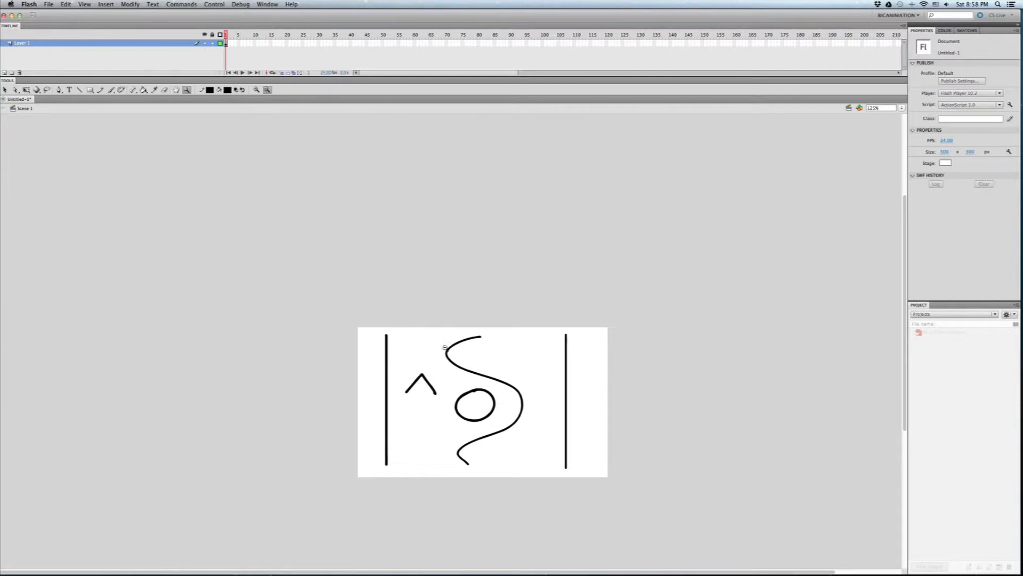
- Pan the stage around with the Hand tool, and bring the drawing back to 250% magnification
{"action": "left_click_drag", "start_coordinate": [474, 351], "coordinate": [407, 248]}
{"action": "mouse_move", "coordinate": [446, 334]}
{"action": "left_mouse_down"}
{"action": "mouse_move", "coordinate": [510, 285]}
{"action": "mouse_move", "coordinate": [485, 371]}
{"action": "mouse_move", "coordinate": [382, 283]}
{"action": "mouse_move", "coordinate": [424, 325]}
{"action": "mouse_move", "coordinate": [368, 322]}
{"action": "mouse_move", "coordinate": [392, 289]}
{"action": "mouse_move", "coordinate": [389, 307]}
{"action": "left_mouse_up"}
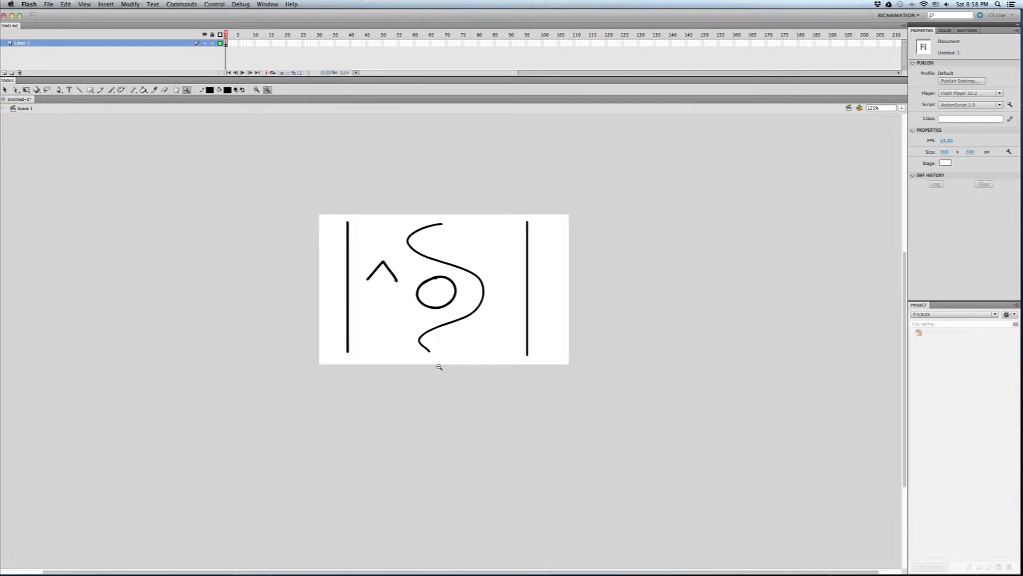
{"action": "key", "text": "space"}
{"action": "mouse_move", "coordinate": [454, 285]}
{"action": "left_mouse_down"}
{"action": "mouse_move", "coordinate": [423, 285]}
{"action": "mouse_move", "coordinate": [492, 315]}
{"action": "mouse_move", "coordinate": [429, 279]}
{"action": "left_mouse_up"}
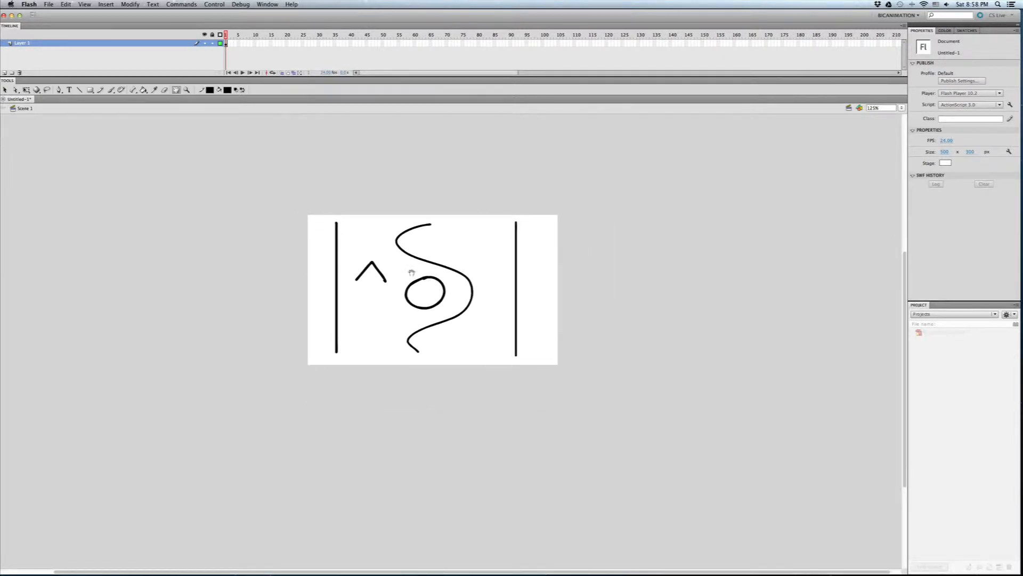
{"action": "key", "text": "b"}
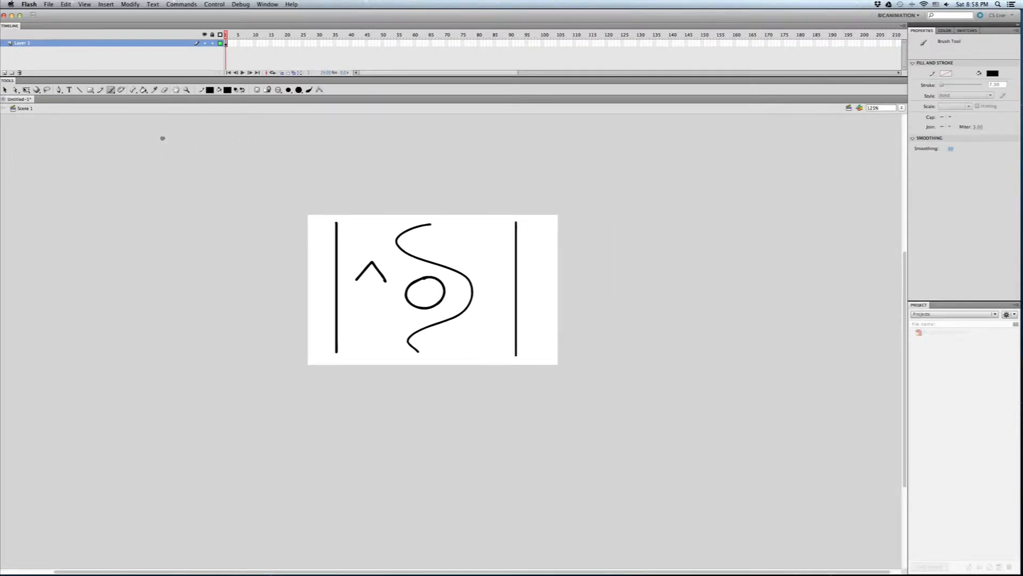
{"action": "left_click", "coordinate": [175, 91]}
{"action": "left_click_drag", "start_coordinate": [415, 271], "coordinate": [368, 246]}
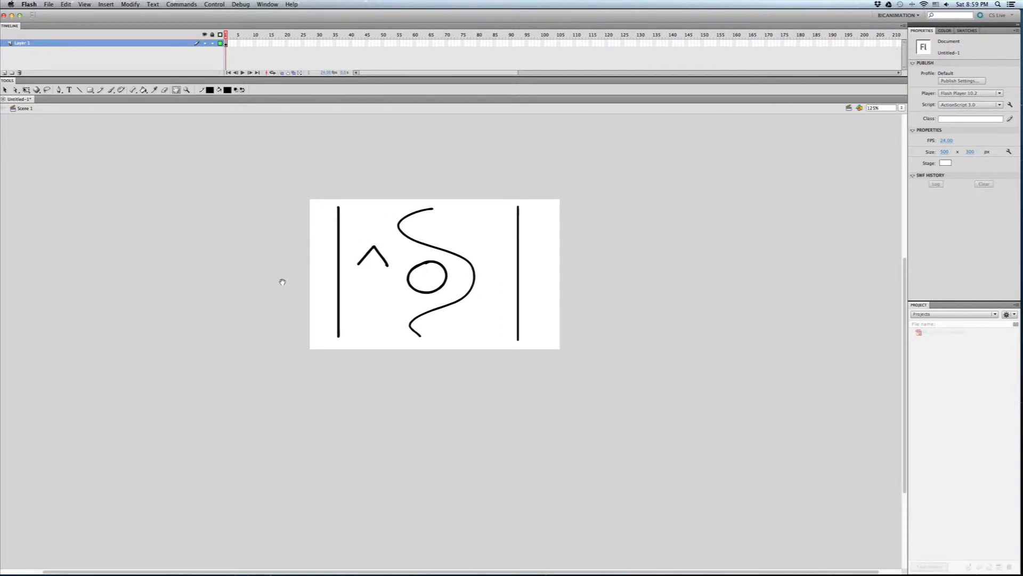
{"action": "key", "text": "super+equal"}
{"action": "key", "text": "super+equal"}
{"action": "key", "text": "super+minus"}
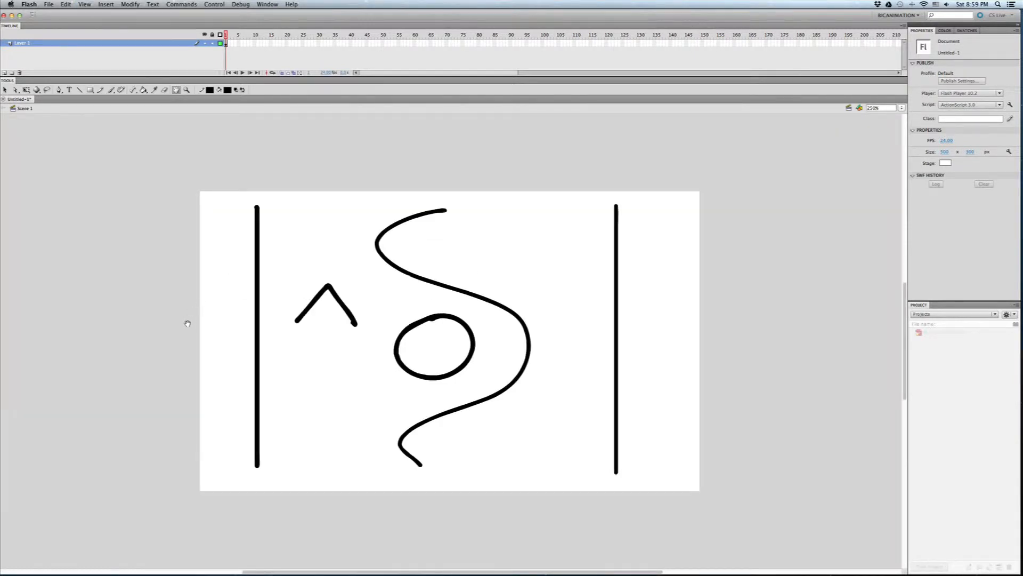
- Select the left vertical line, the S-curve, the right vertical line and the caret shape one after another with the Selection tool
{"action": "left_click", "coordinate": [5, 90]}
{"action": "key", "text": "super+="}
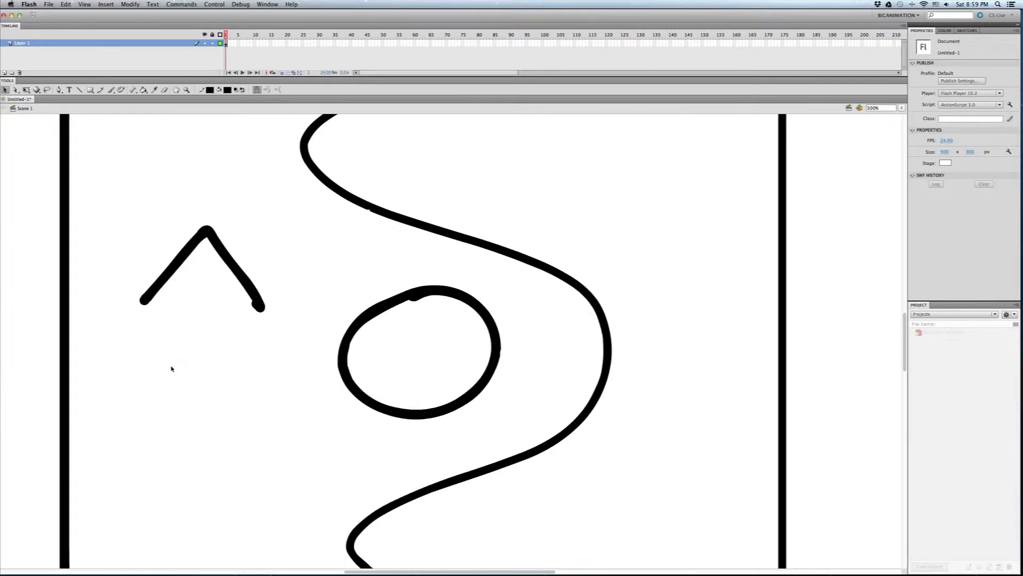
{"action": "left_click_drag", "start_coordinate": [157, 317], "coordinate": [491, 405]}
{"action": "key", "text": "super+minus"}
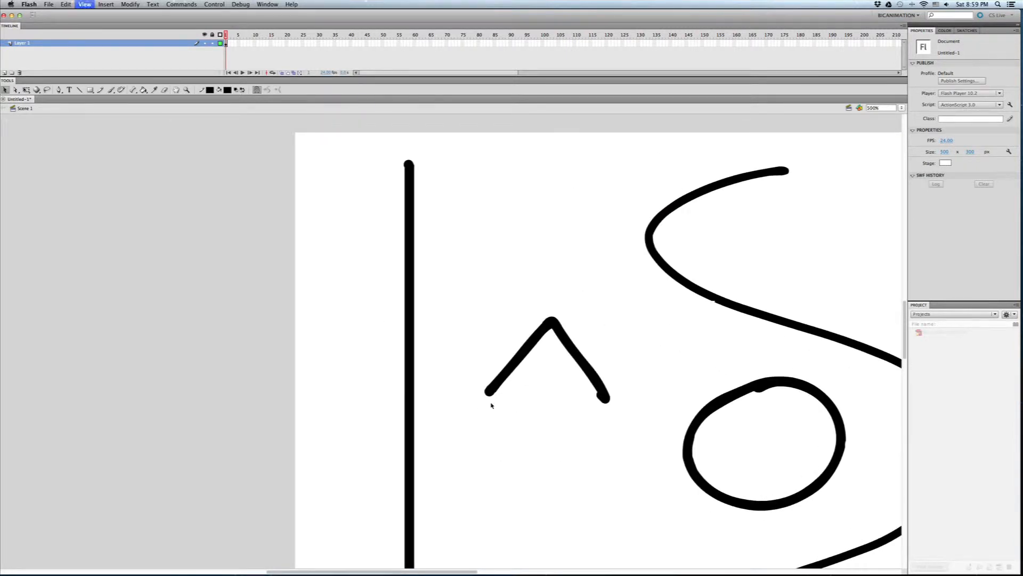
{"action": "left_click", "coordinate": [430, 284]}
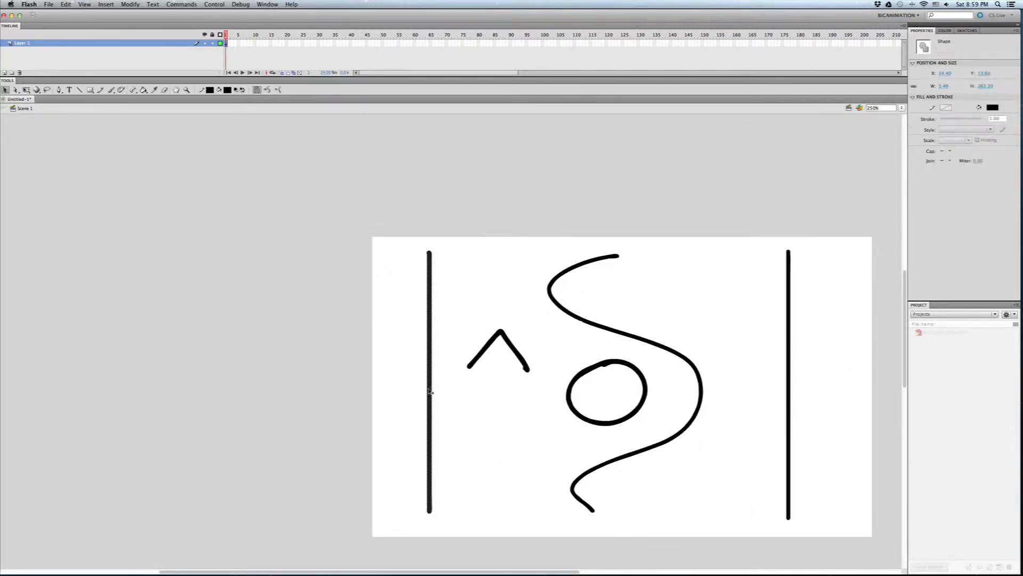
{"action": "left_click", "coordinate": [554, 300]}
{"action": "left_click", "coordinate": [789, 308]}
{"action": "left_click", "coordinate": [485, 356]}
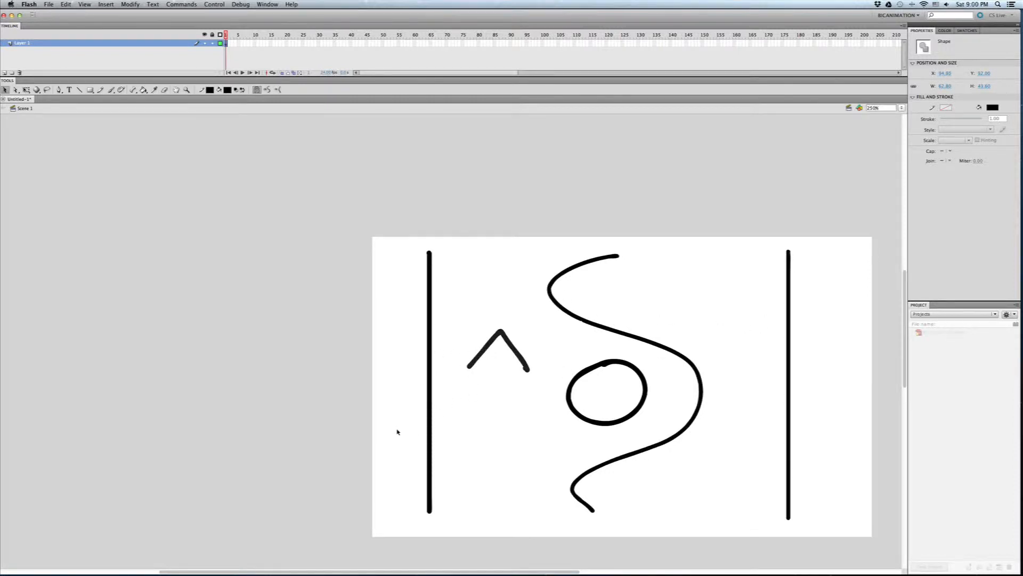
- Select the left vertical line, the caret shape and the right vertical line together, and clear the selection
{"action": "left_click", "coordinate": [430, 277]}
{"action": "left_click", "coordinate": [491, 344], "text": "shift"}
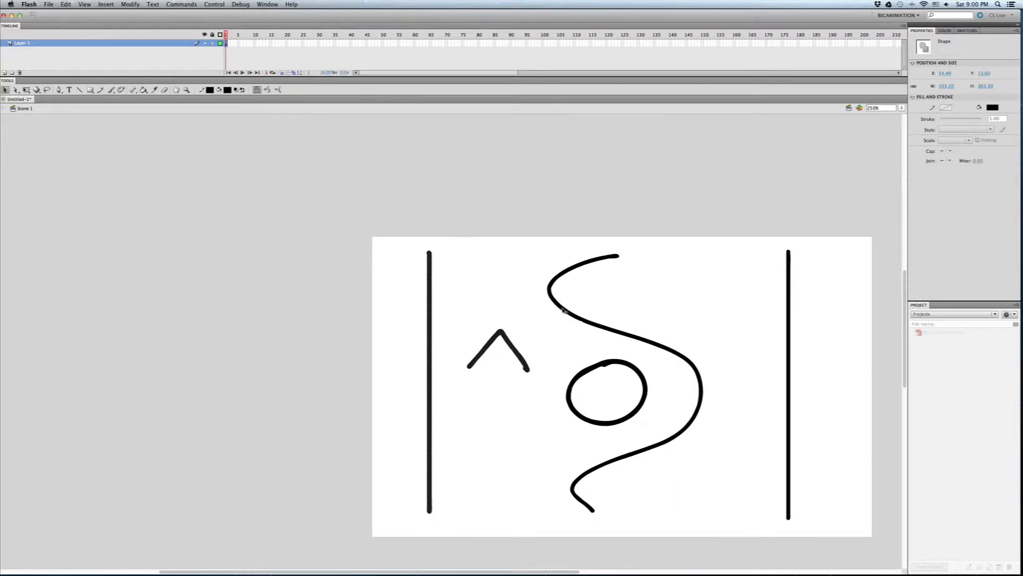
{"action": "left_click", "coordinate": [783, 313], "text": "shift"}
{"action": "left_click", "coordinate": [405, 427]}
- Split the left vertical line into three offset pieces using area selections, and shift all three pieces slightly downward together
{"action": "mouse_move", "coordinate": [386, 231]}
{"action": "left_mouse_down"}
{"action": "mouse_move", "coordinate": [463, 338]}
{"action": "mouse_move", "coordinate": [470, 293]}
{"action": "mouse_move", "coordinate": [473, 302]}
{"action": "left_mouse_up"}
{"action": "mouse_move", "coordinate": [395, 339]}
{"action": "left_mouse_down"}
{"action": "mouse_move", "coordinate": [444, 422]}
{"action": "mouse_move", "coordinate": [404, 365]}
{"action": "mouse_move", "coordinate": [408, 341]}
{"action": "left_mouse_up"}
{"action": "left_click", "coordinate": [428, 450]}
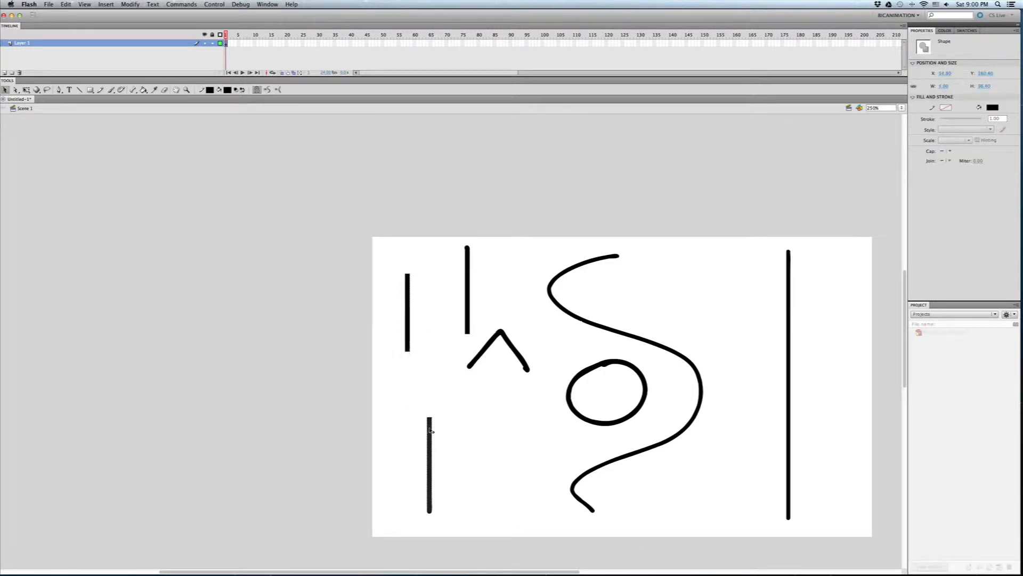
{"action": "left_click", "coordinate": [408, 332], "text": "shift"}
{"action": "left_click", "coordinate": [466, 318], "text": "shift"}
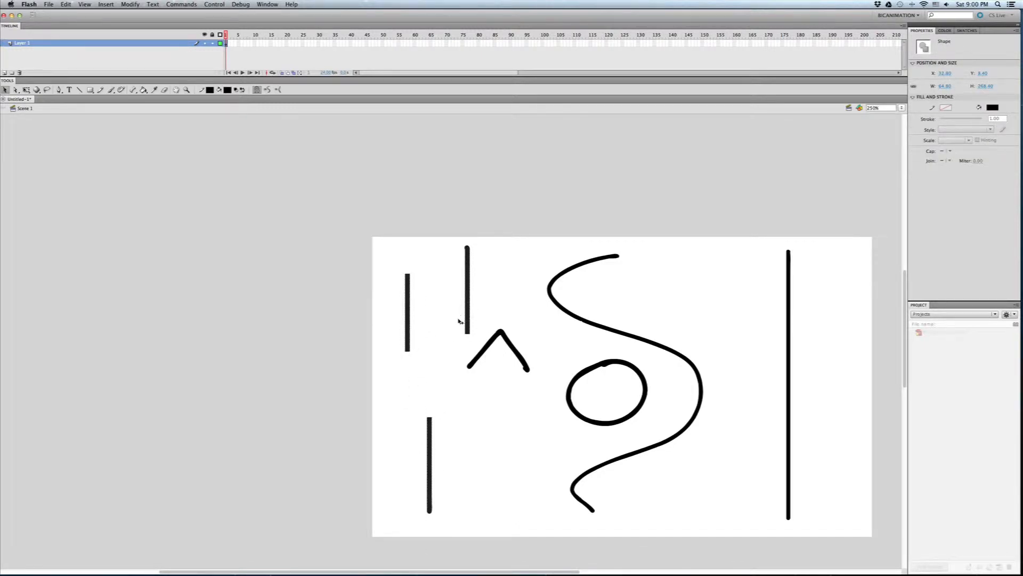
{"action": "mouse_move", "coordinate": [469, 318]}
{"action": "left_mouse_down"}
{"action": "mouse_move", "coordinate": [451, 336]}
{"action": "mouse_move", "coordinate": [477, 331]}
{"action": "mouse_move", "coordinate": [469, 337]}
{"action": "left_mouse_up"}
{"action": "left_click", "coordinate": [452, 378]}
- Try moving the upper line piece together with the caret shape, undo the move and clear the selection
{"action": "left_click", "coordinate": [468, 329]}
{"action": "left_click", "coordinate": [474, 362], "text": "shift"}
{"action": "mouse_move", "coordinate": [477, 362]}
{"action": "left_mouse_down"}
{"action": "mouse_move", "coordinate": [459, 367]}
{"action": "mouse_move", "coordinate": [476, 355]}
{"action": "left_mouse_up"}
{"action": "key", "text": "super+z"}
{"action": "left_click", "coordinate": [479, 397]}
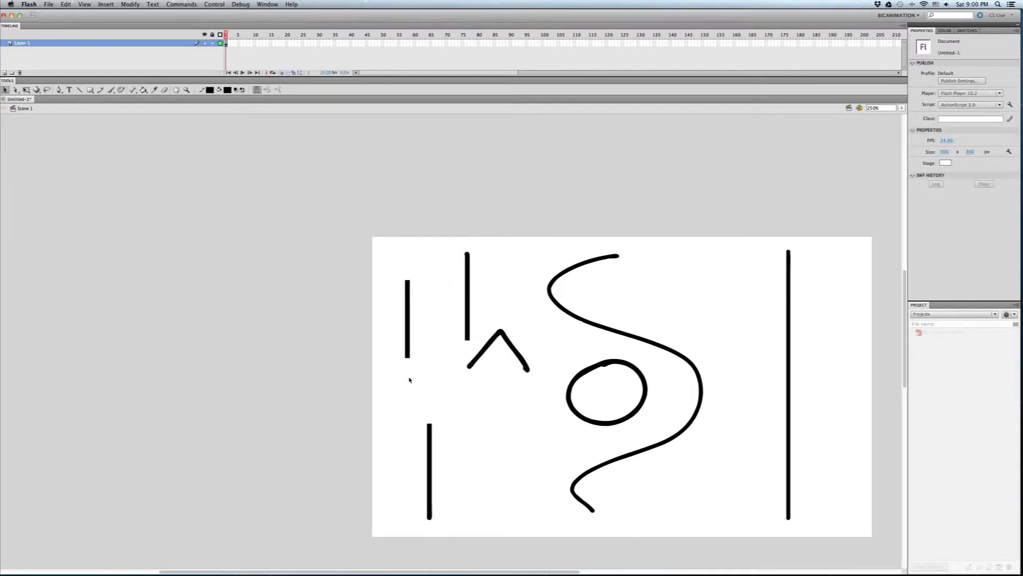
- Area-select the short leftmost line piece, clear the selection, and examine that piece at 1000% magnification
{"action": "left_click_drag", "start_coordinate": [387, 264], "coordinate": [422, 391]}
{"action": "left_click", "coordinate": [386, 428]}
{"action": "key", "text": "super+equal"}
{"action": "key", "text": "super+equal"}
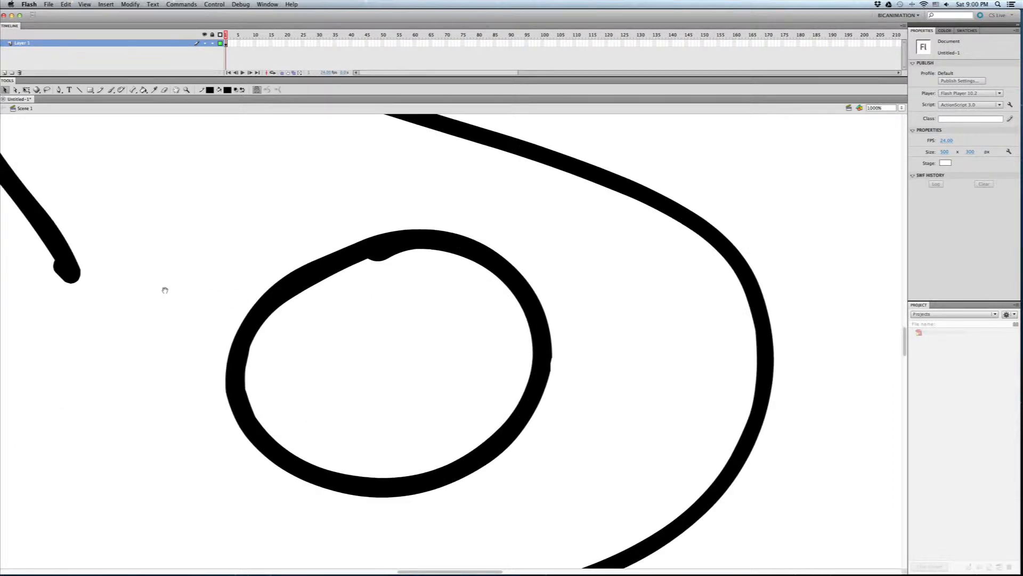
{"action": "left_click_drag", "start_coordinate": [165, 288], "coordinate": [627, 428]}
{"action": "left_click_drag", "start_coordinate": [75, 251], "coordinate": [473, 422]}
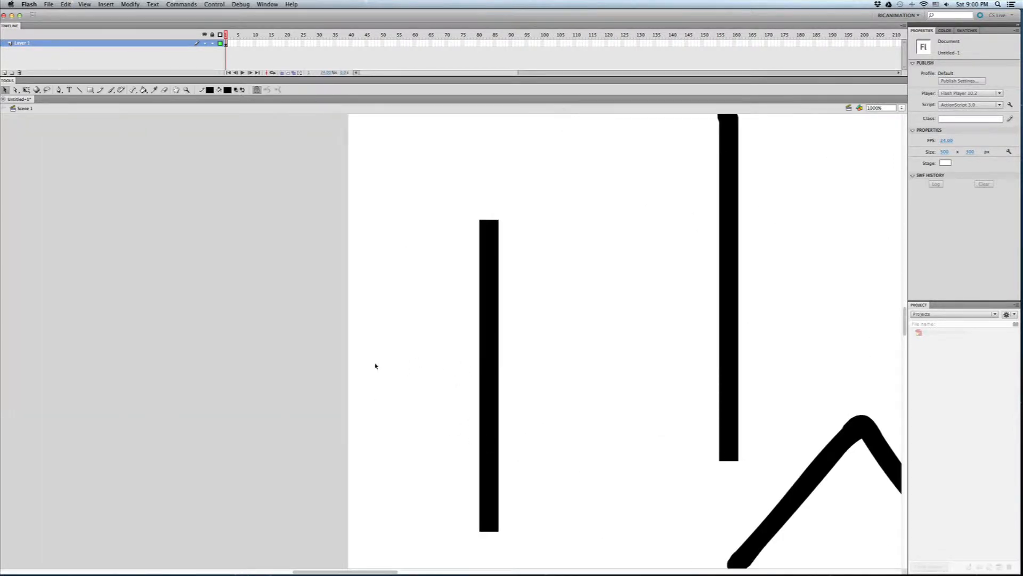
- Pull all four corners of the short leftmost line piece outward, flaring its upper and lower ends into points
{"action": "key", "text": "super+equal"}
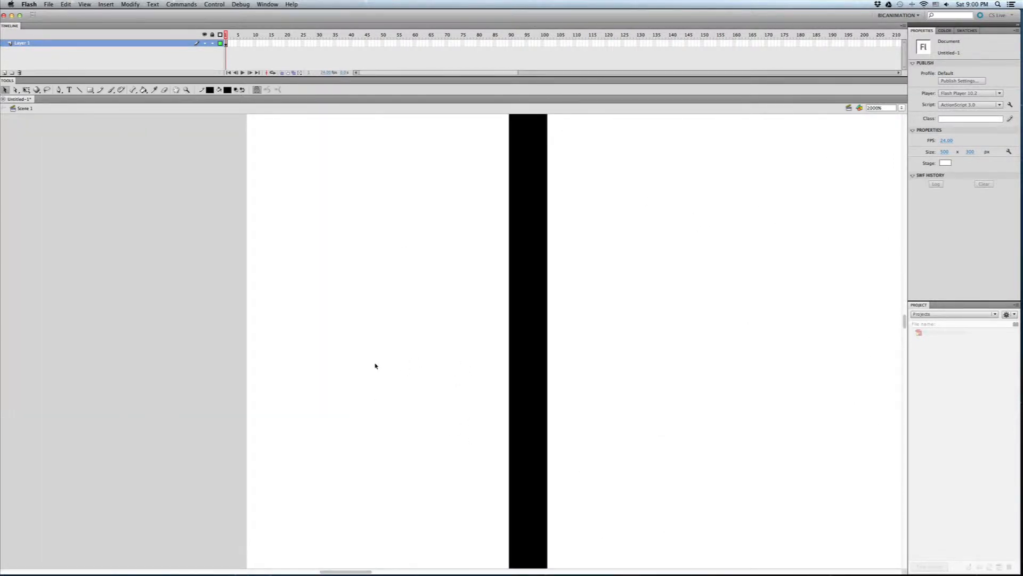
{"action": "key", "text": "super+minus"}
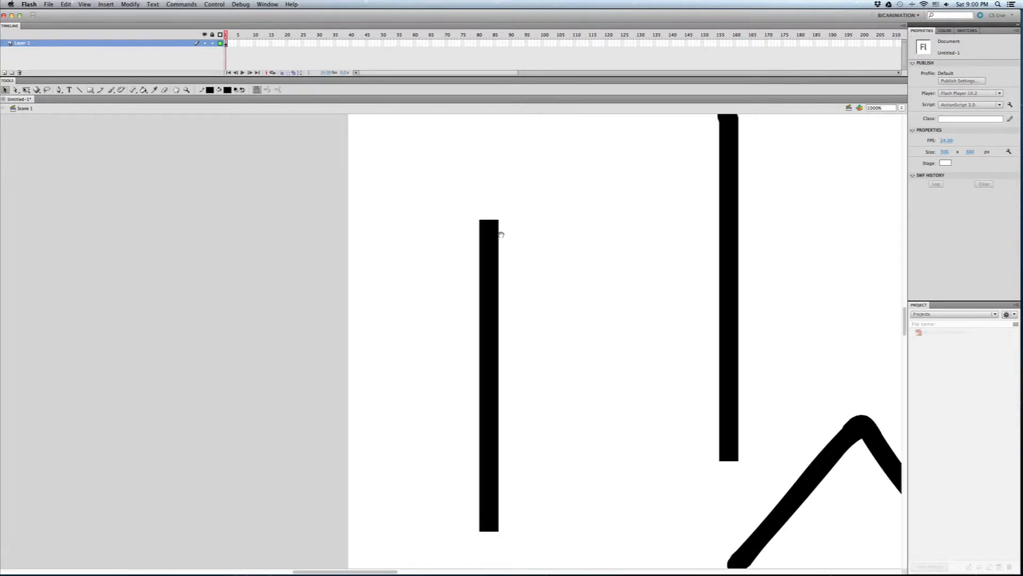
{"action": "left_click_drag", "start_coordinate": [499, 231], "coordinate": [473, 235]}
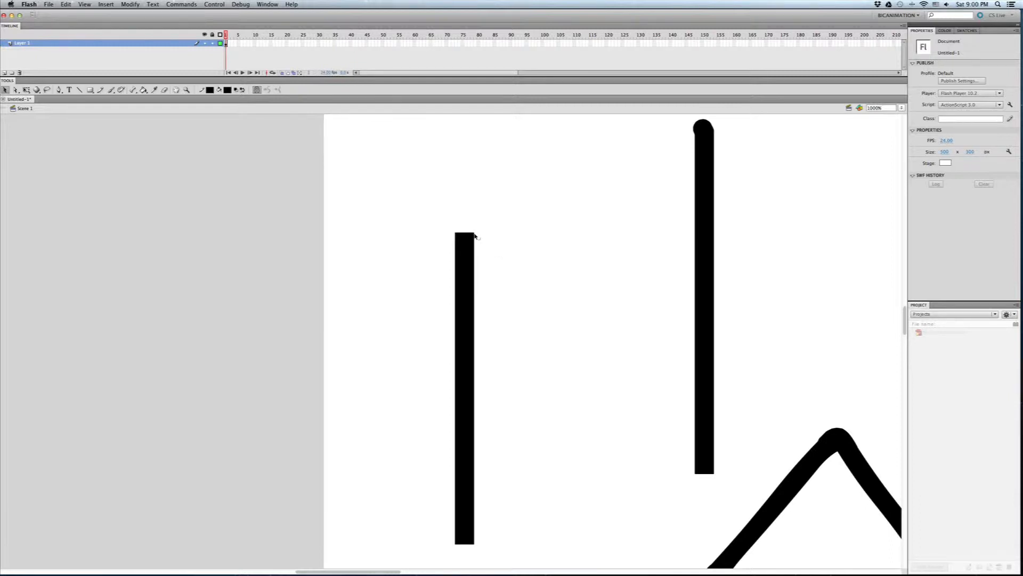
{"action": "left_click_drag", "start_coordinate": [474, 235], "coordinate": [567, 145]}
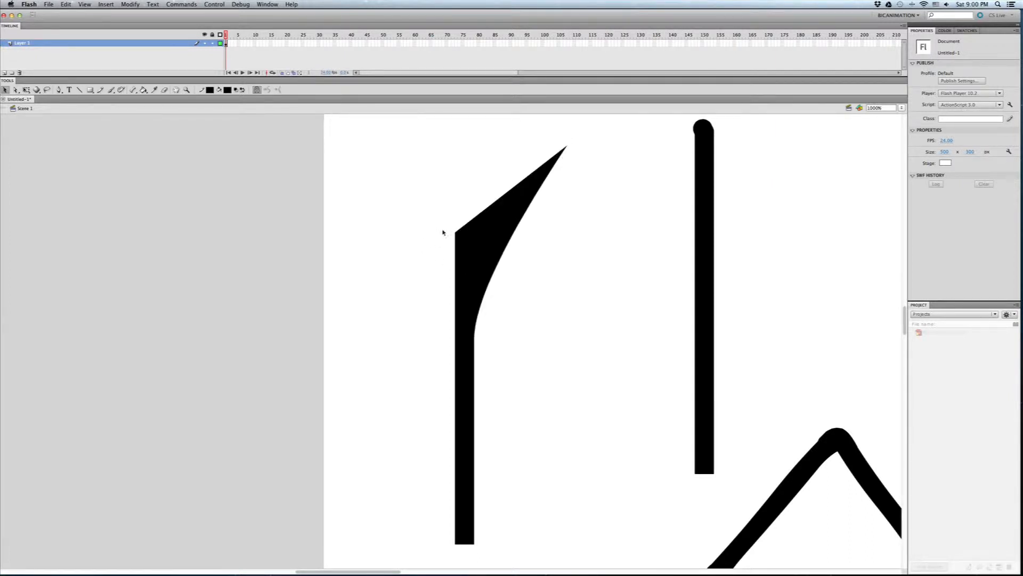
{"action": "left_click_drag", "start_coordinate": [456, 233], "coordinate": [366, 153]}
{"action": "left_click_drag", "start_coordinate": [475, 443], "coordinate": [453, 350]}
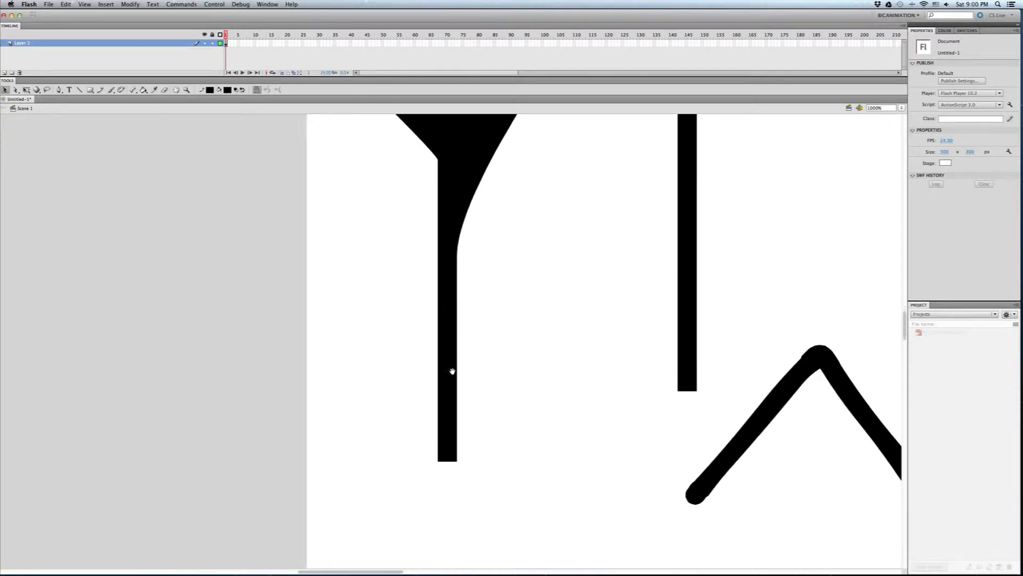
{"action": "left_click_drag", "start_coordinate": [457, 461], "coordinate": [556, 502]}
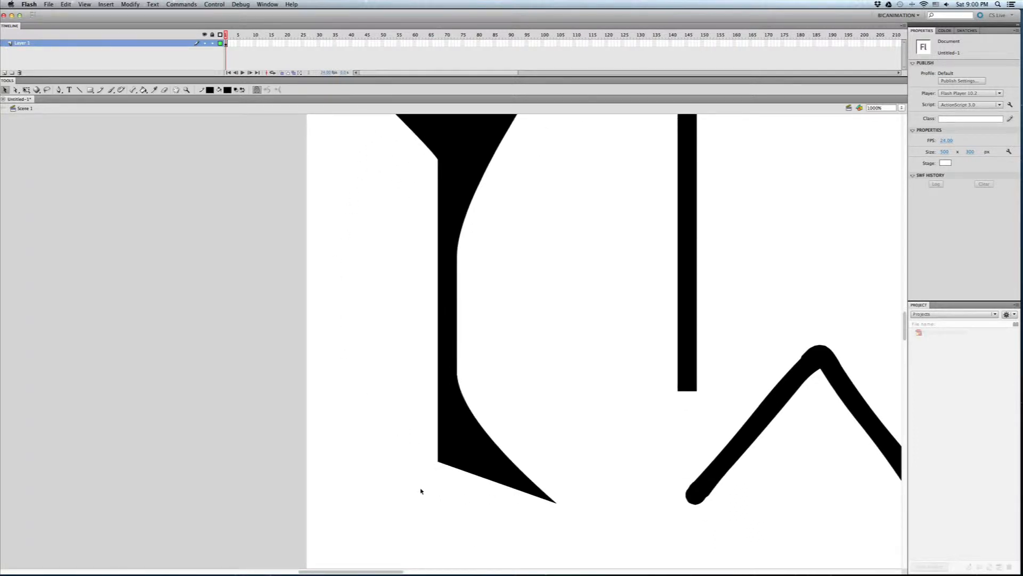
{"action": "left_click_drag", "start_coordinate": [439, 465], "coordinate": [372, 509]}
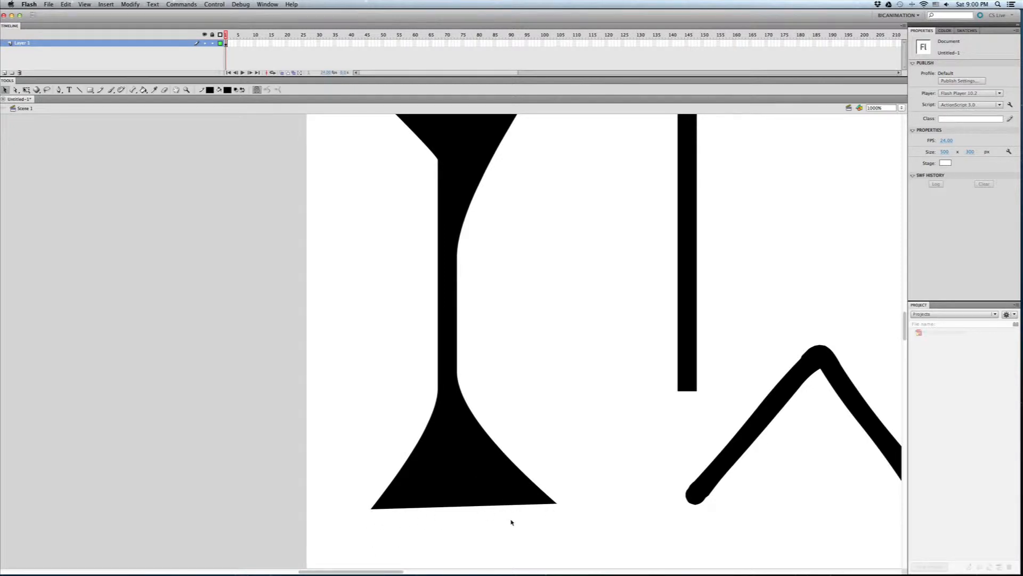
- Bend the middle of both long sides of the flared shape outward into rounded bulges
{"action": "scroll", "coordinate": [497, 241], "scroll_direction": "up", "scroll_amount": 3}
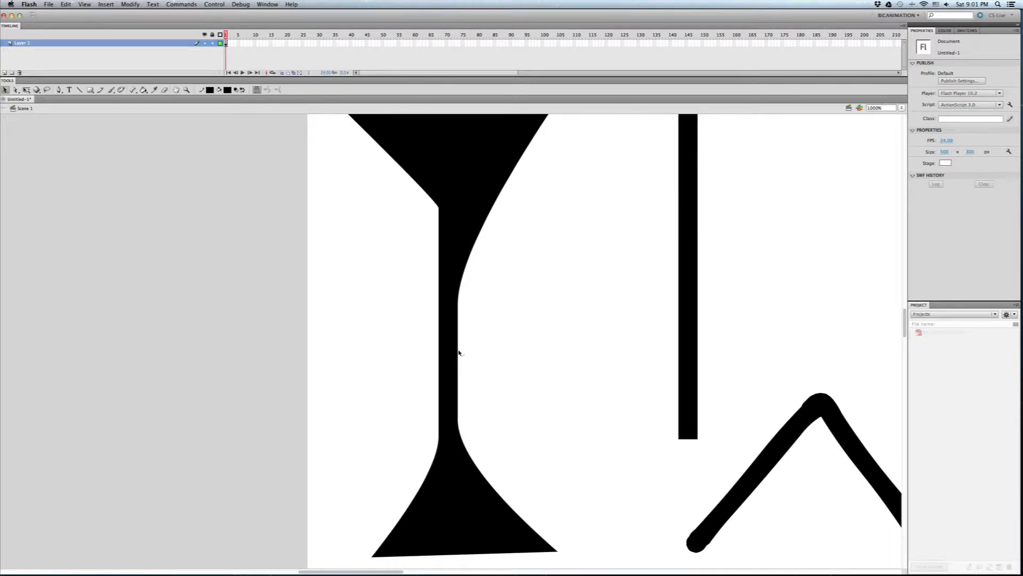
{"action": "left_click_drag", "start_coordinate": [458, 354], "coordinate": [551, 348]}
{"action": "left_click_drag", "start_coordinate": [441, 352], "coordinate": [353, 337]}
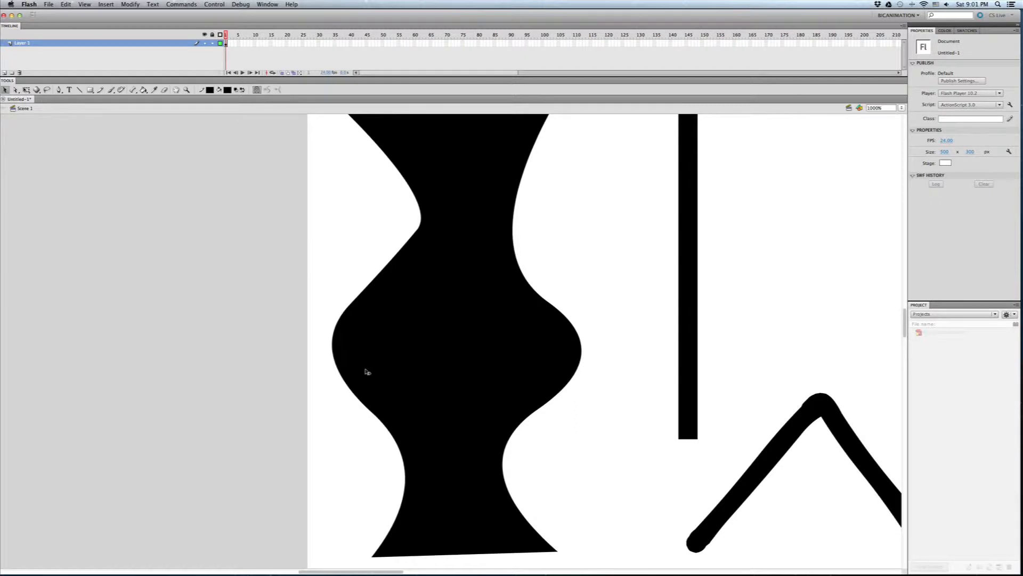
- Pull a sharp new corner out of each upper side of the black shape and raise its top edge into a peak
{"action": "key", "text": "super+minus"}
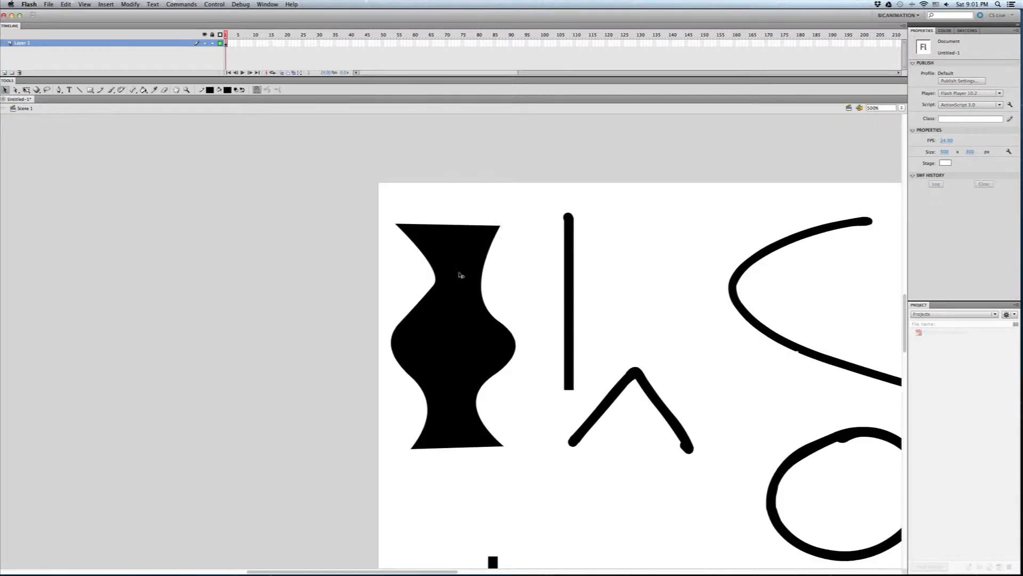
{"action": "key", "text": "super+equal"}
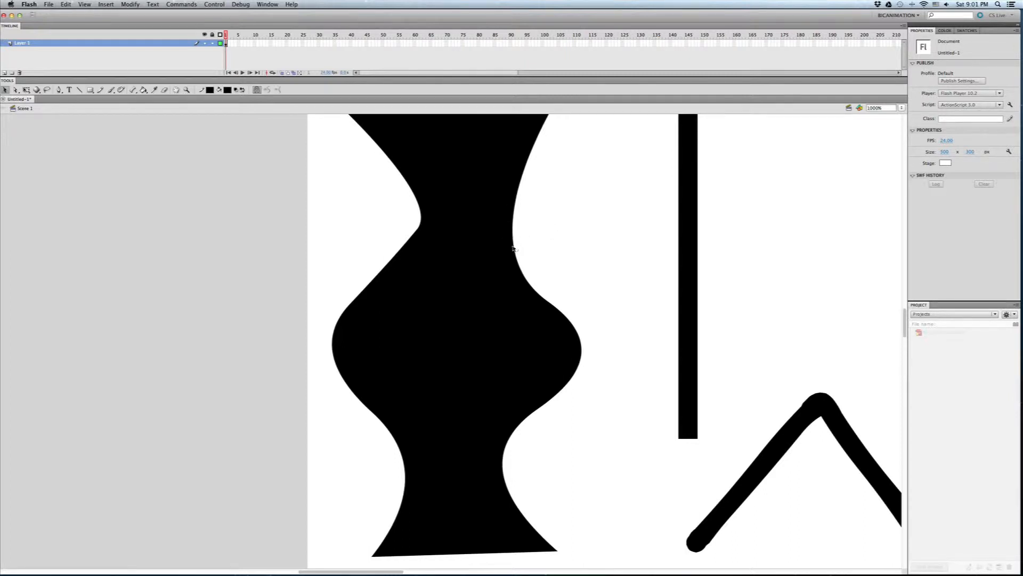
{"action": "left_click_drag", "start_coordinate": [514, 247], "coordinate": [634, 195]}
{"action": "left_click_drag", "start_coordinate": [419, 219], "coordinate": [322, 191]}
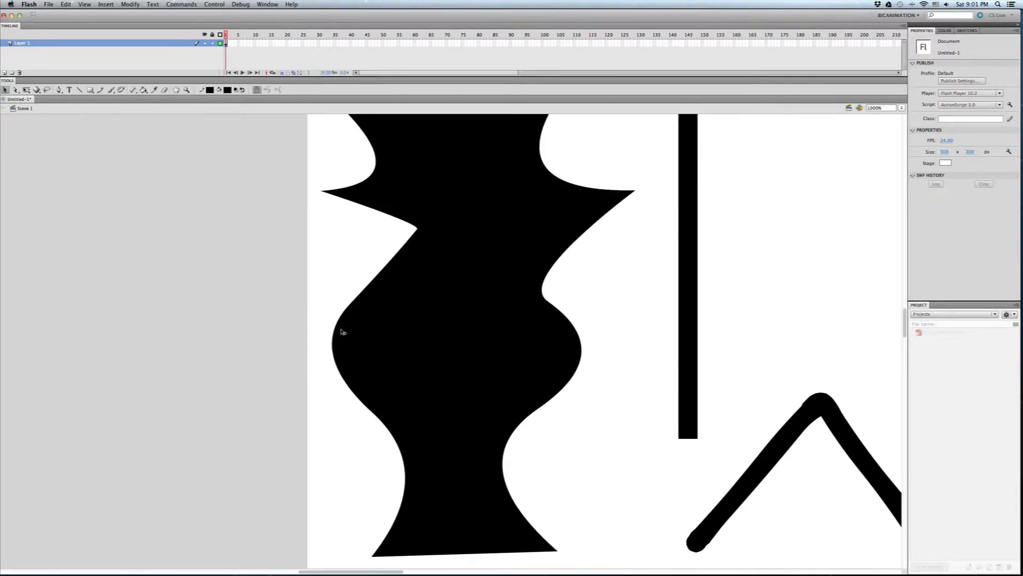
{"action": "key", "text": "super+minus"}
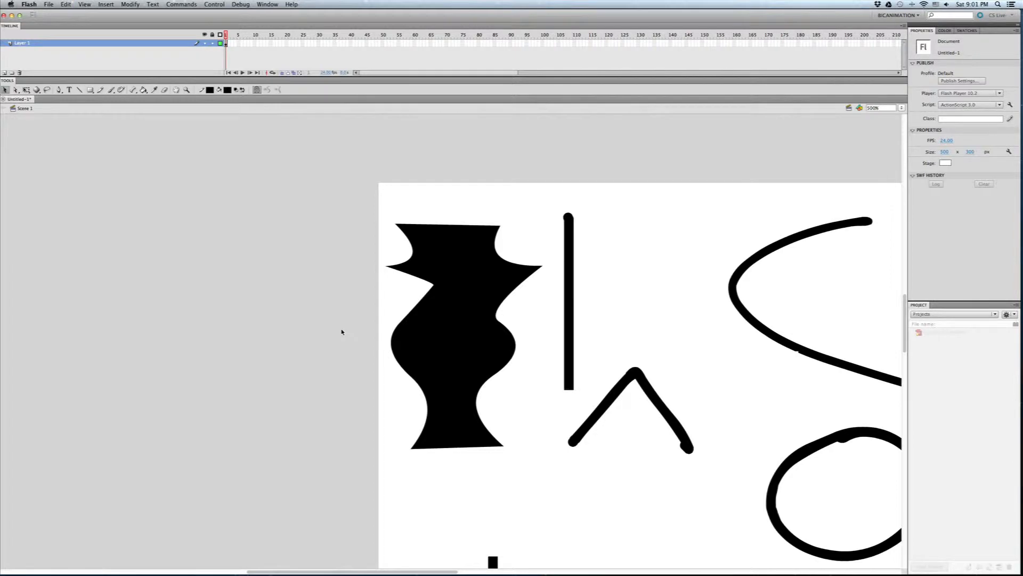
{"action": "left_click_drag", "start_coordinate": [448, 227], "coordinate": [453, 190]}
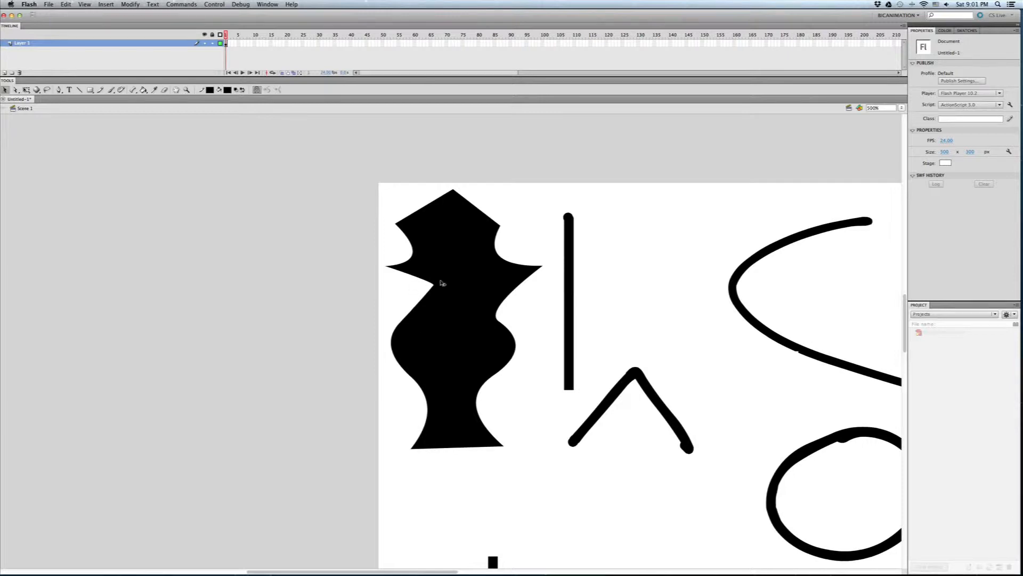
- Delete the bottom strip of the reshaped black shape and the vertical line beside it
{"action": "left_click_drag", "start_coordinate": [405, 431], "coordinate": [519, 468]}
{"action": "key", "text": "Delete"}
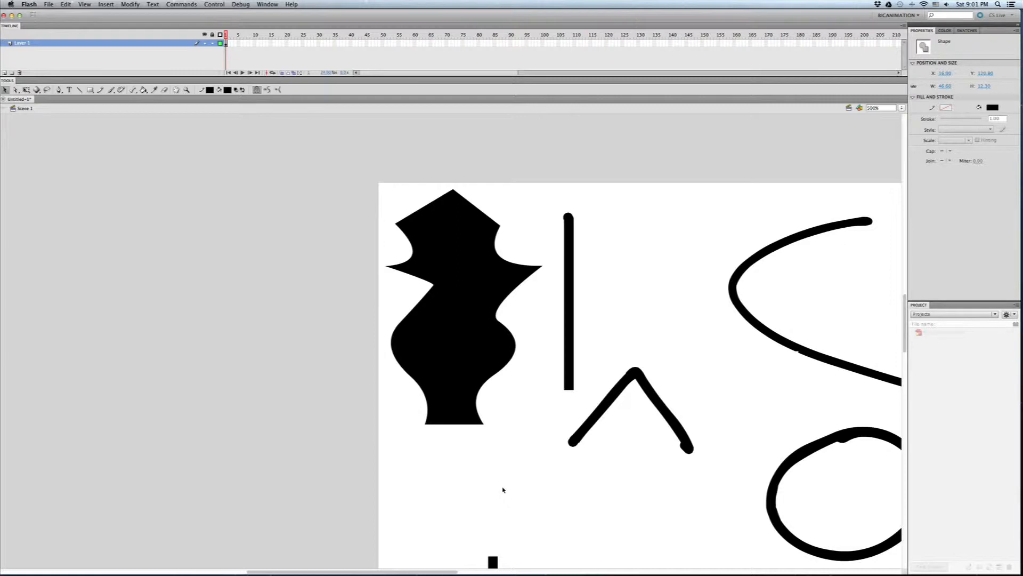
{"action": "left_click", "coordinate": [569, 373]}
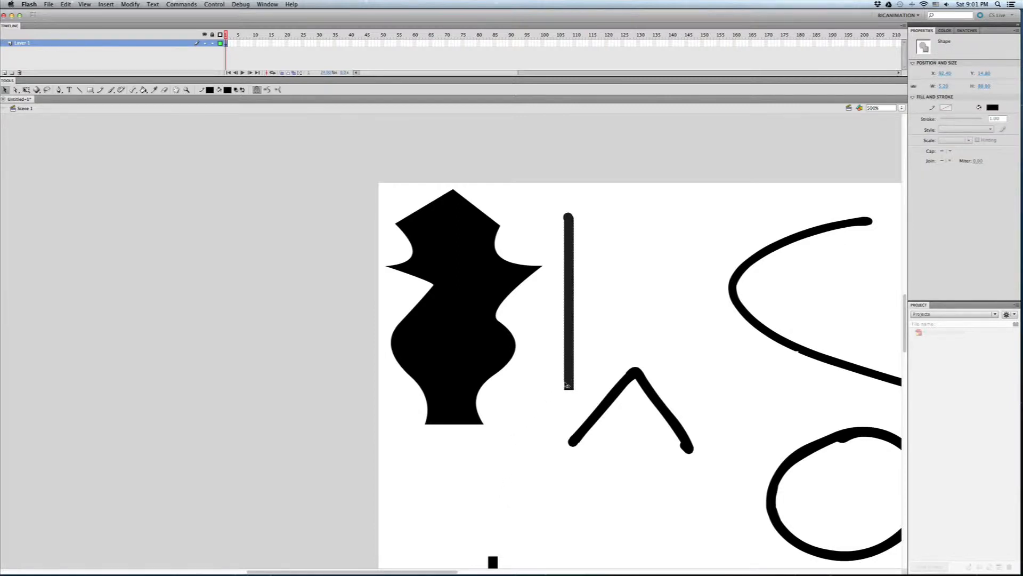
{"action": "key", "text": "Delete"}
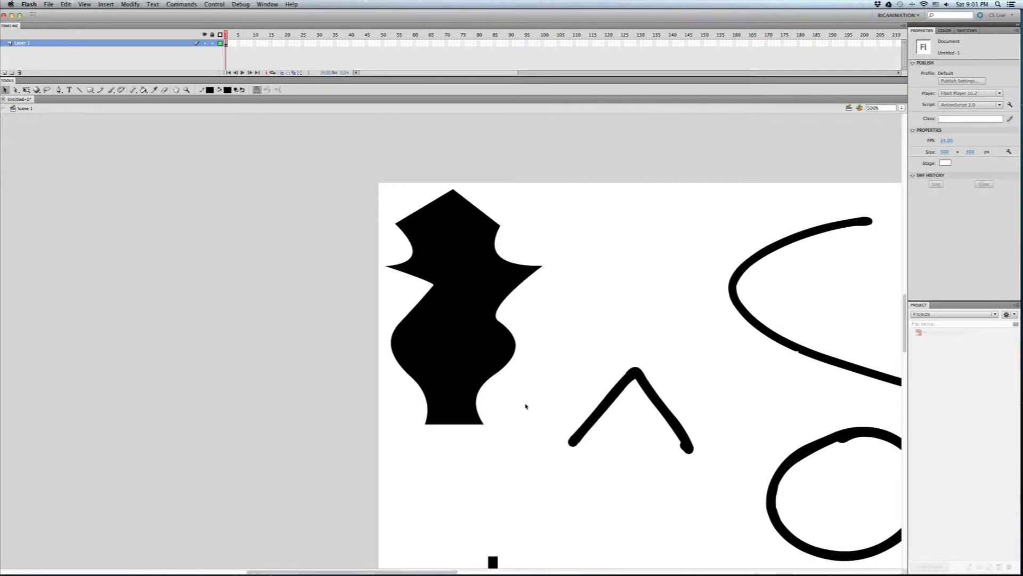
- Select the brush-drawn circle to check the Selection tool's Snap to Objects, Smooth and Straighten options, and clear the selection
{"action": "key", "text": "super+equal"}
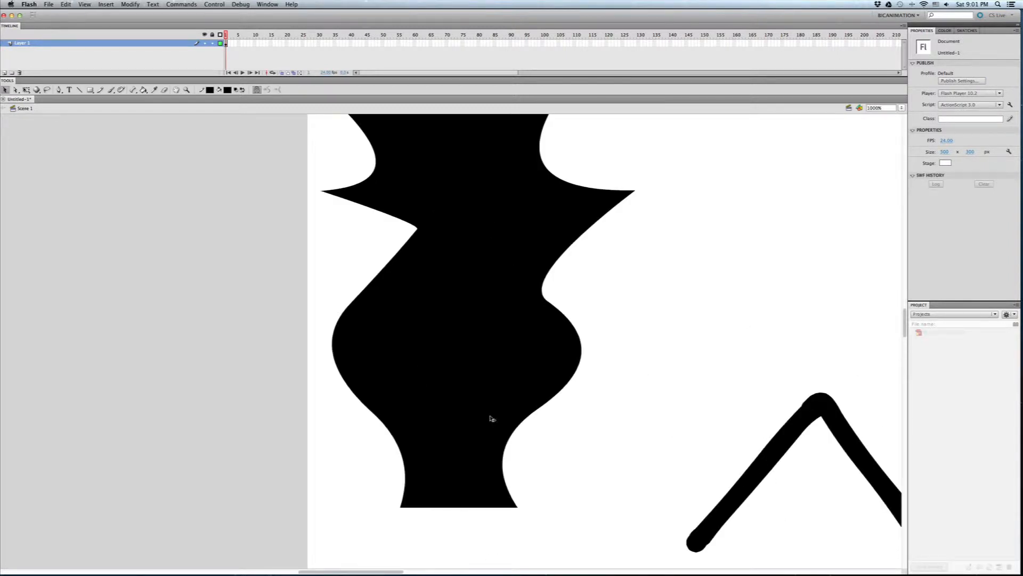
{"action": "left_click_drag", "start_coordinate": [675, 361], "coordinate": [400, 327]}
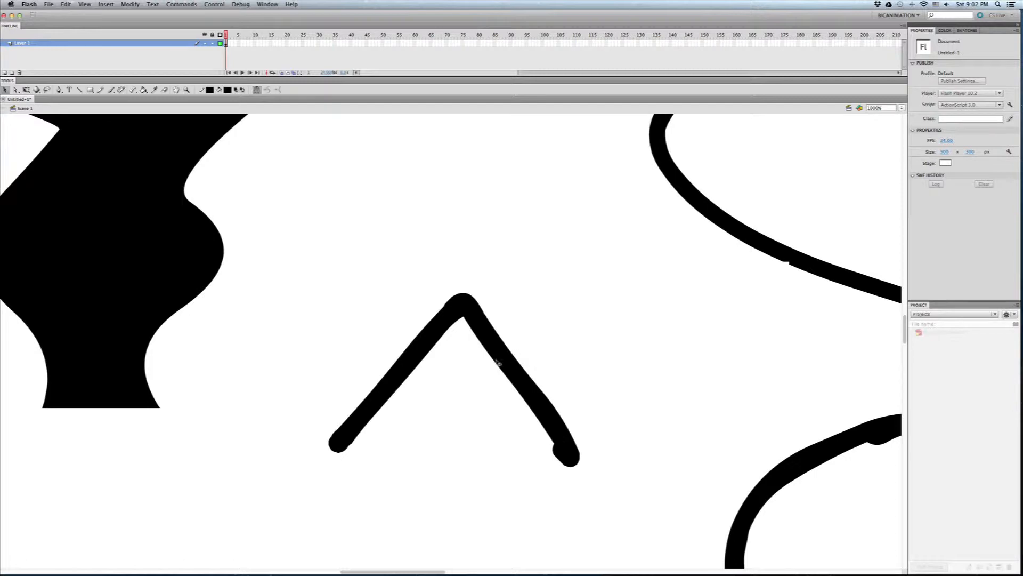
{"action": "left_click_drag", "start_coordinate": [664, 347], "coordinate": [414, 294]}
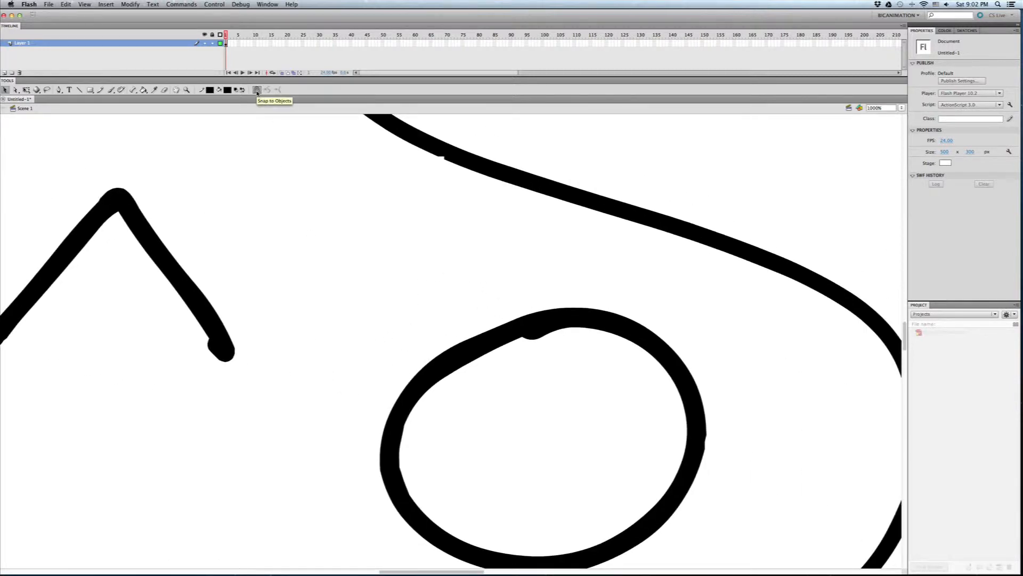
{"action": "left_click", "coordinate": [444, 355]}
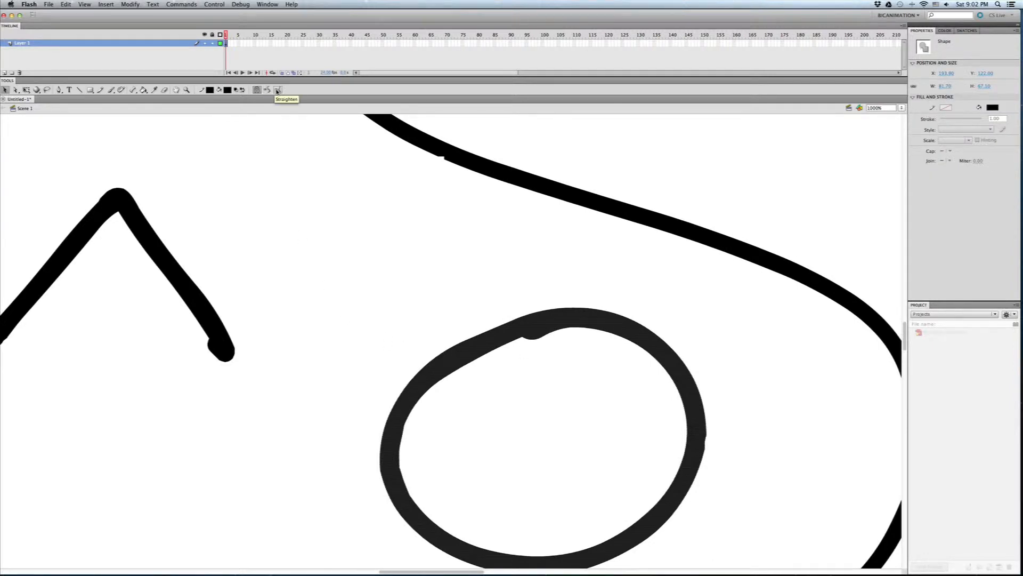
{"action": "left_click", "coordinate": [318, 287]}
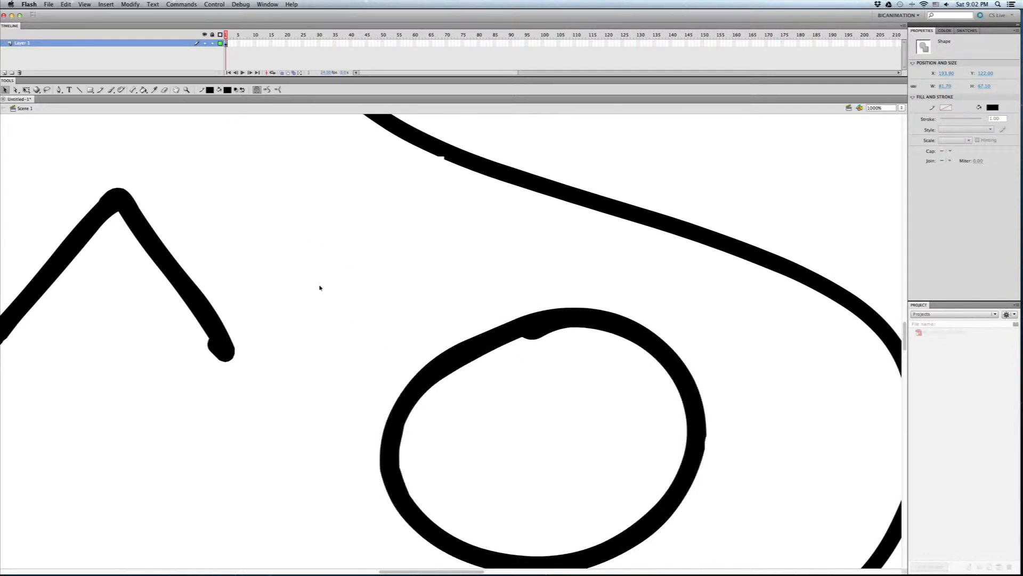
- Apply Smooth repeatedly to the brush-drawn circle and clear the selection
{"action": "left_click_drag", "start_coordinate": [471, 324], "coordinate": [317, 255]}
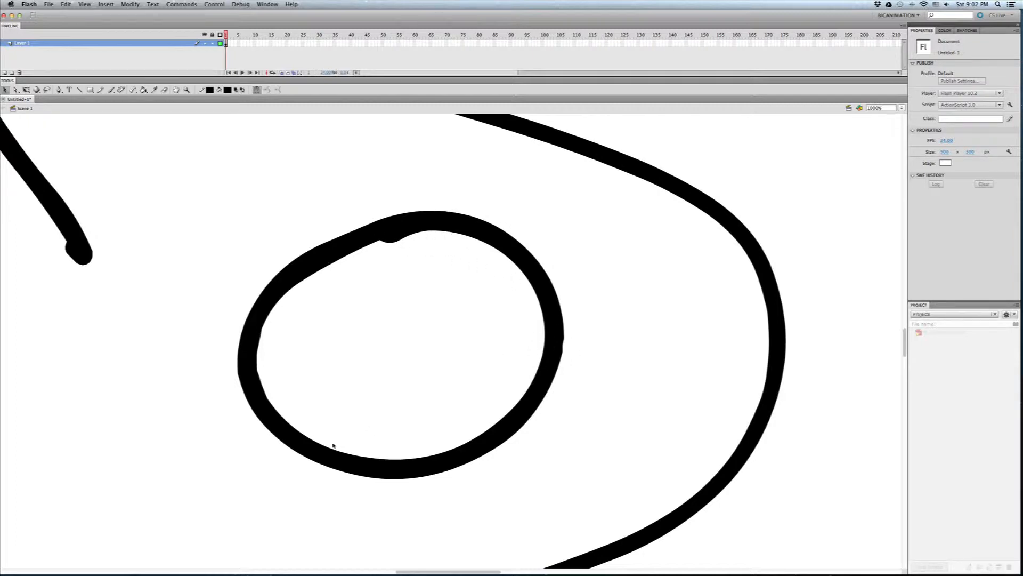
{"action": "left_click", "coordinate": [341, 243]}
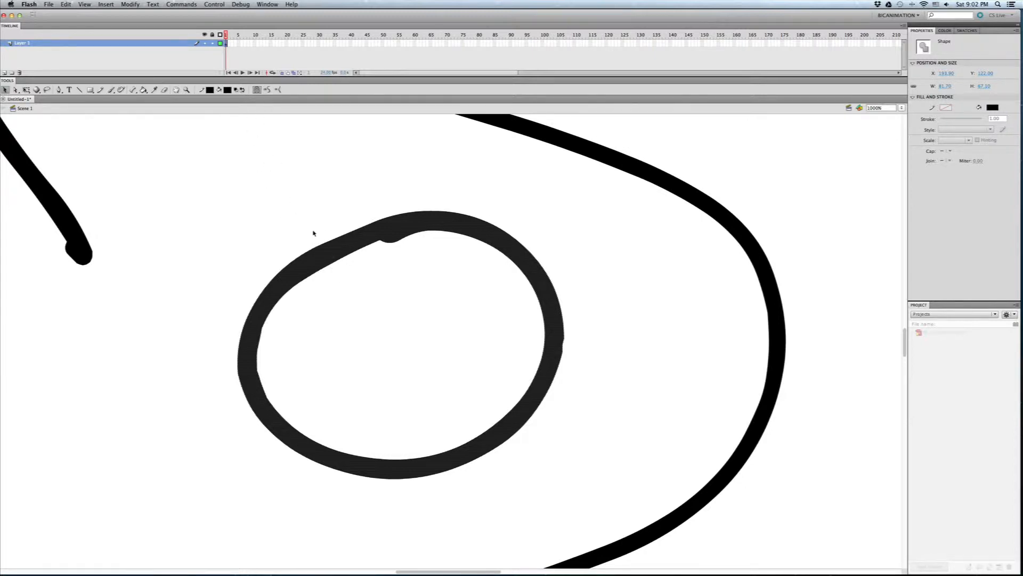
{"action": "left_click", "coordinate": [268, 90]}
{"action": "left_click", "coordinate": [268, 91]}
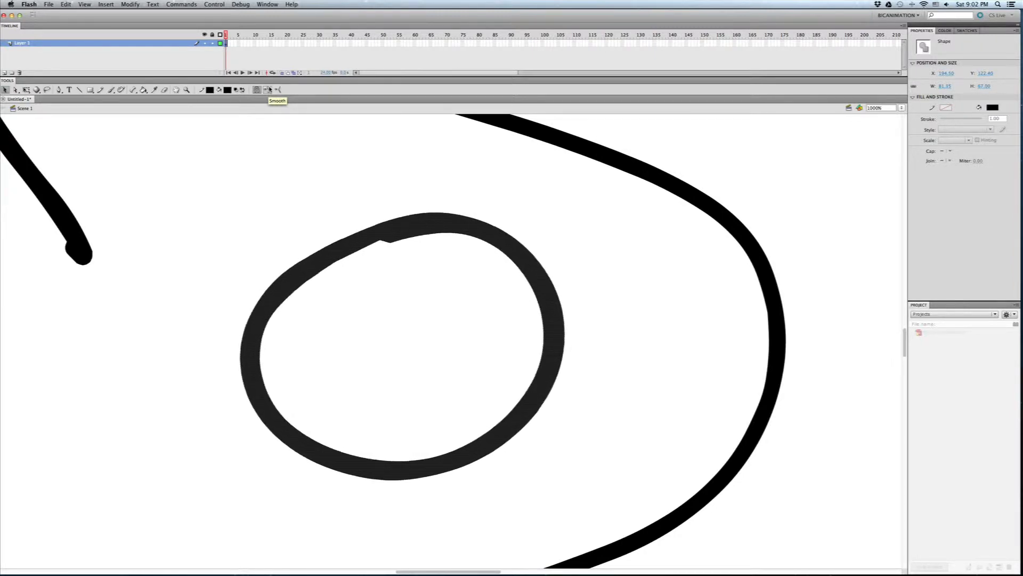
{"action": "left_click", "coordinate": [269, 90]}
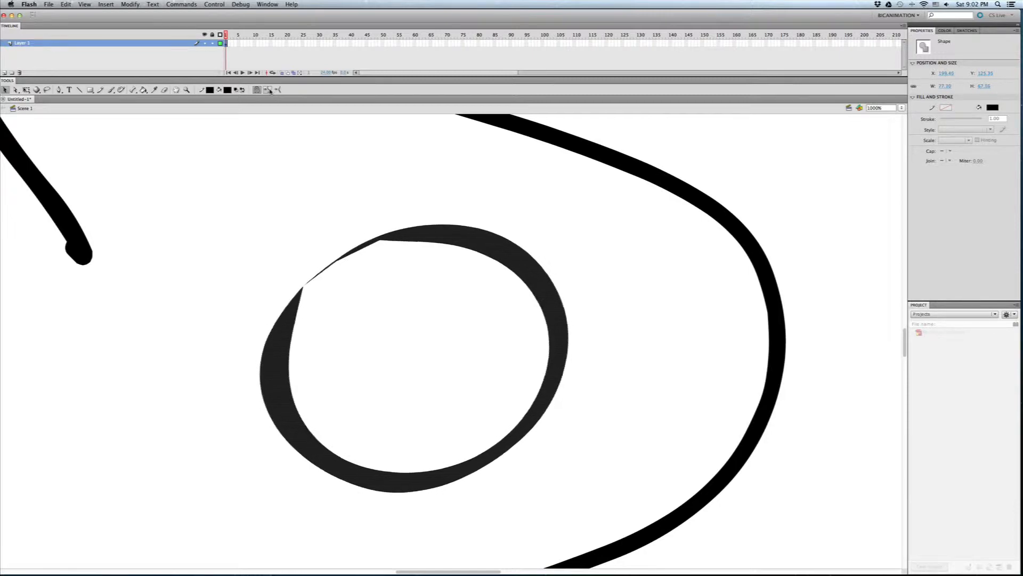
{"action": "left_click", "coordinate": [268, 90]}
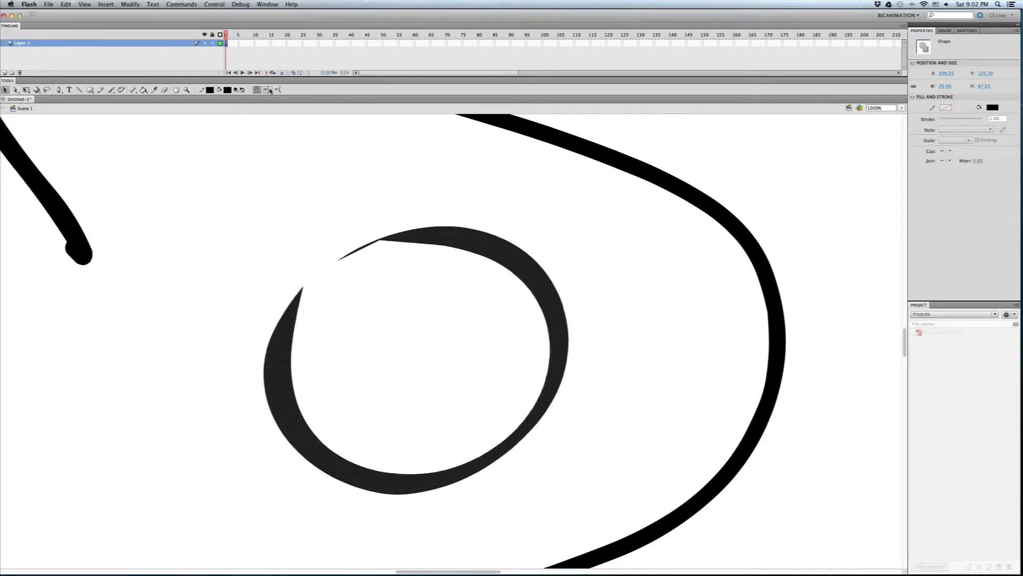
{"action": "left_click", "coordinate": [327, 277]}
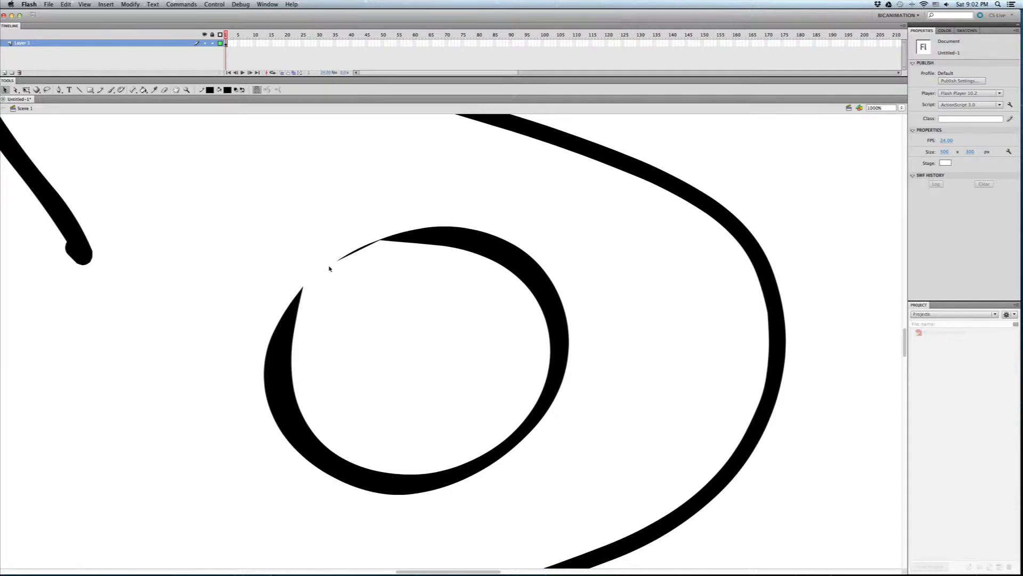
- Area-select only the two lower ends of the caret shape, smooth them repeatedly, and clear the selection
{"action": "key", "text": "super+minus"}
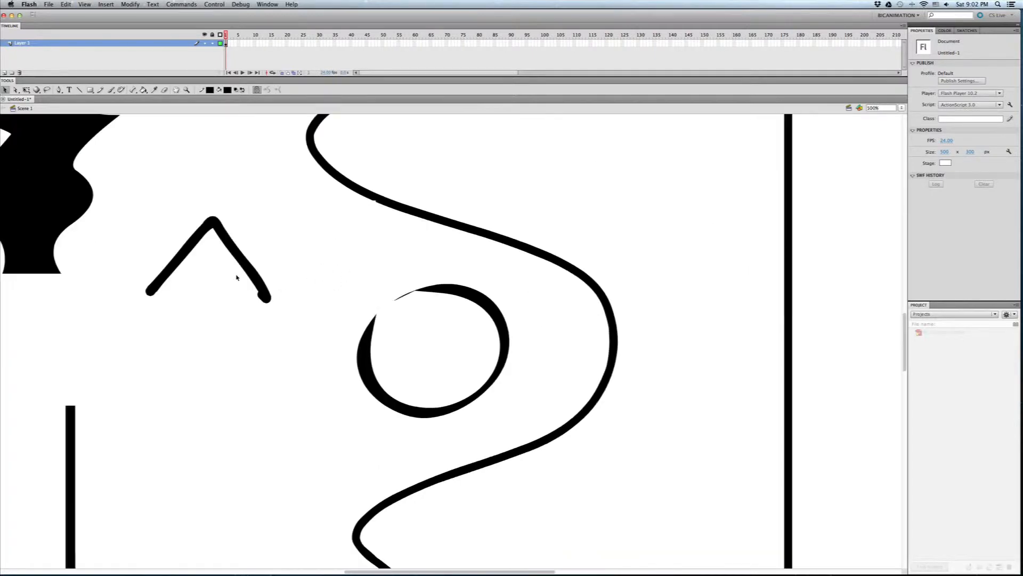
{"action": "key", "text": "super+minus"}
{"action": "key", "text": "super+equal"}
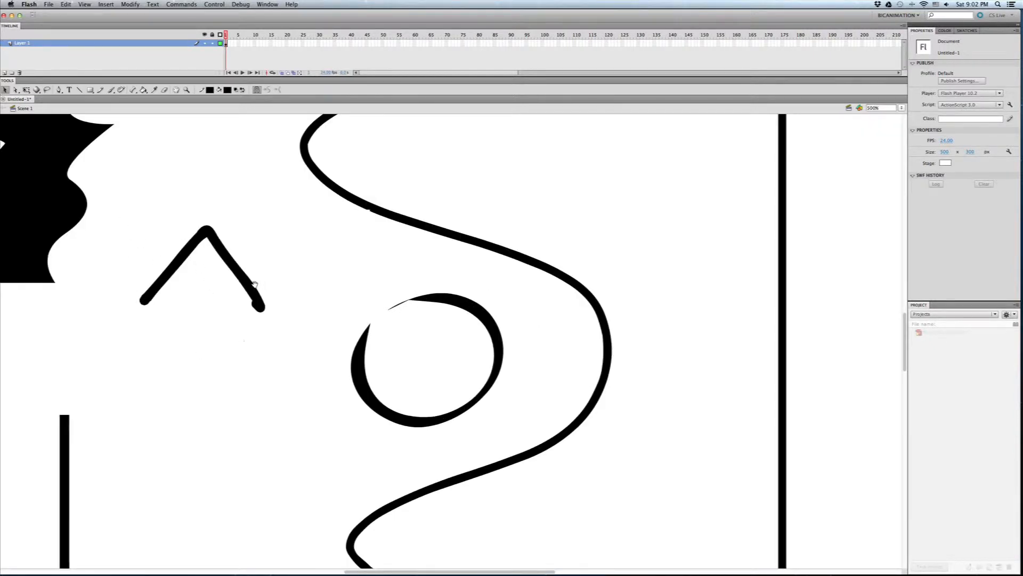
{"action": "scroll", "coordinate": [213, 315], "scroll_direction": "left", "scroll_amount": 3}
{"action": "left_click_drag", "start_coordinate": [186, 301], "coordinate": [361, 336]}
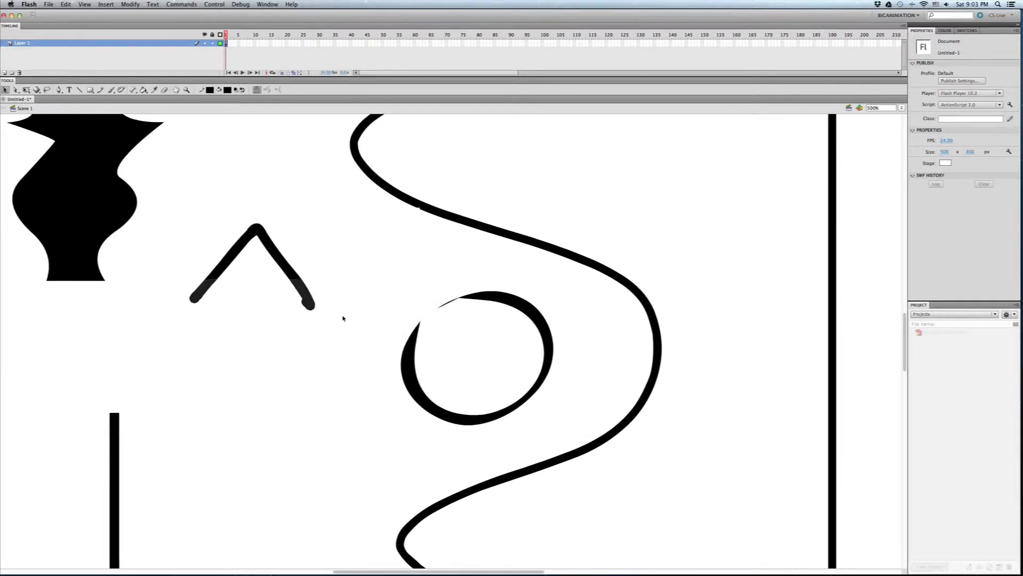
{"action": "left_click", "coordinate": [267, 90]}
{"action": "left_click", "coordinate": [267, 91]}
{"action": "left_click", "coordinate": [268, 91]}
{"action": "left_click", "coordinate": [268, 91]}
{"action": "left_click", "coordinate": [269, 91]}
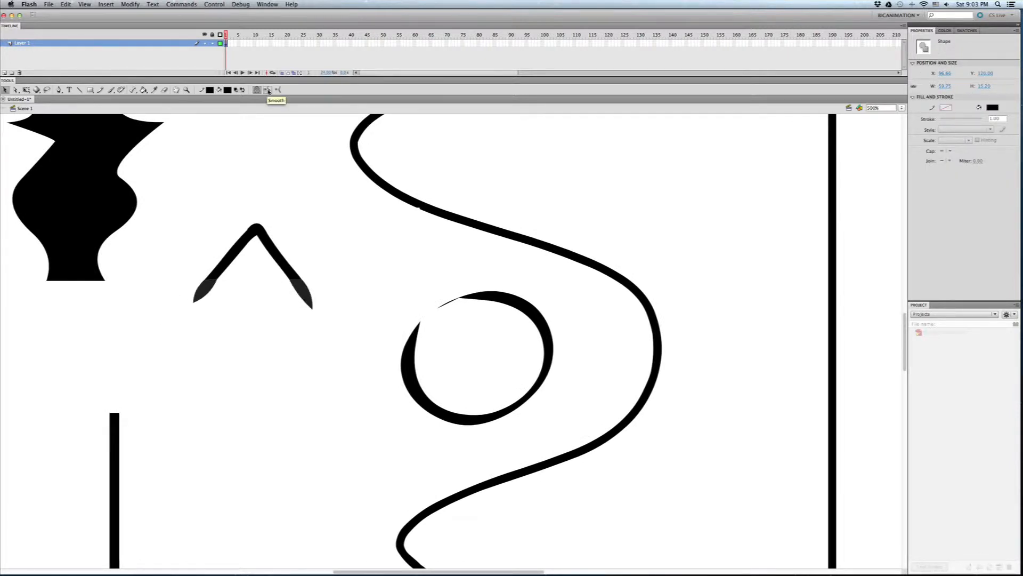
{"action": "left_click", "coordinate": [217, 194]}
- Area-select the whole caret shape, straighten it repeatedly until its edges are straight, and clear the selection
{"action": "key", "text": "space"}
{"action": "left_click_drag", "start_coordinate": [215, 309], "coordinate": [267, 362]}
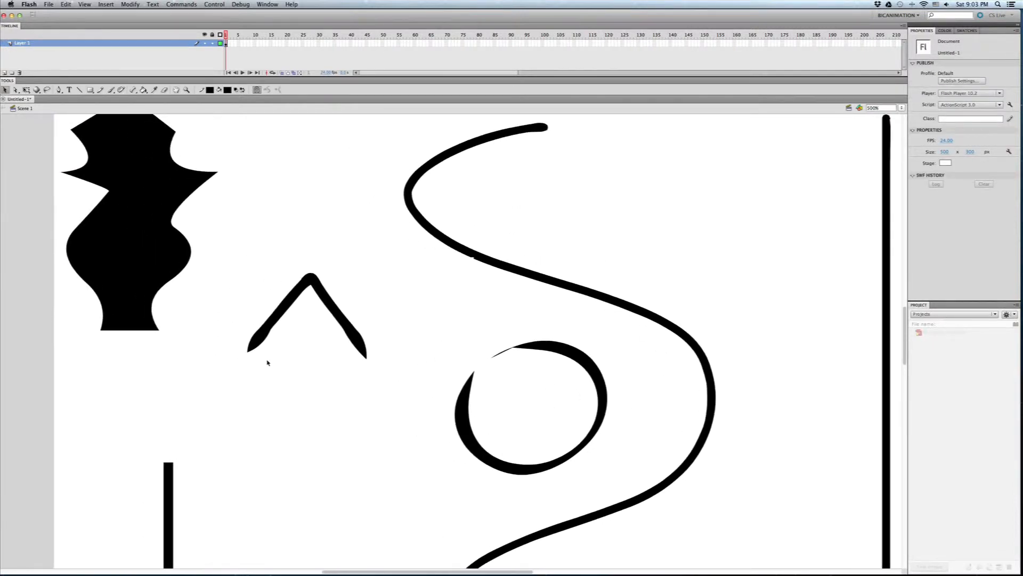
{"action": "key", "text": "super+equal"}
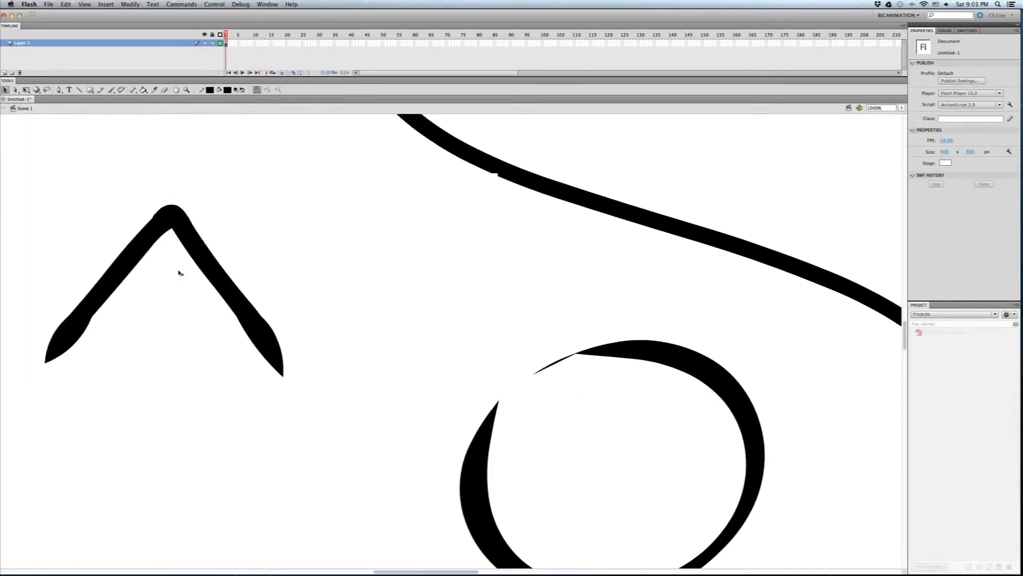
{"action": "key", "text": "space"}
{"action": "left_click_drag", "start_coordinate": [139, 355], "coordinate": [332, 361]}
{"action": "mouse_move", "coordinate": [201, 169]}
{"action": "left_mouse_down"}
{"action": "mouse_move", "coordinate": [379, 370]}
{"action": "mouse_move", "coordinate": [532, 431]}
{"action": "left_mouse_up"}
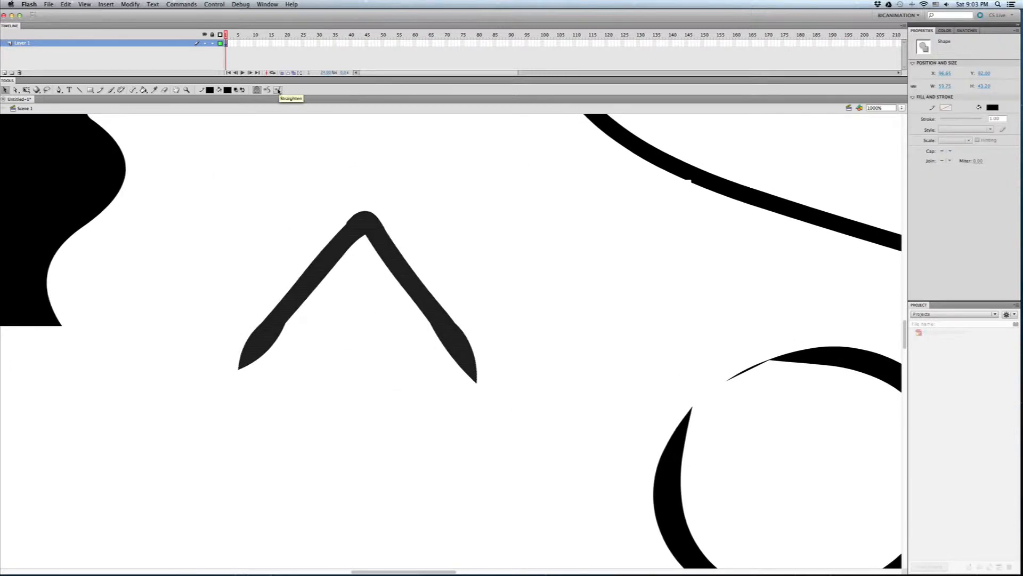
{"action": "left_click", "coordinate": [280, 90]}
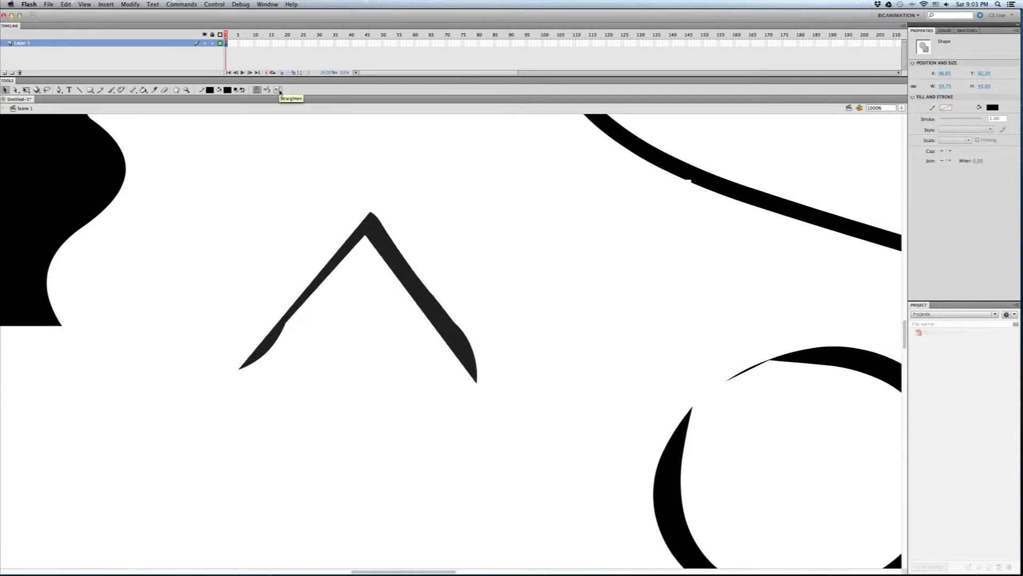
{"action": "left_click", "coordinate": [278, 90]}
{"action": "left_click", "coordinate": [271, 389]}
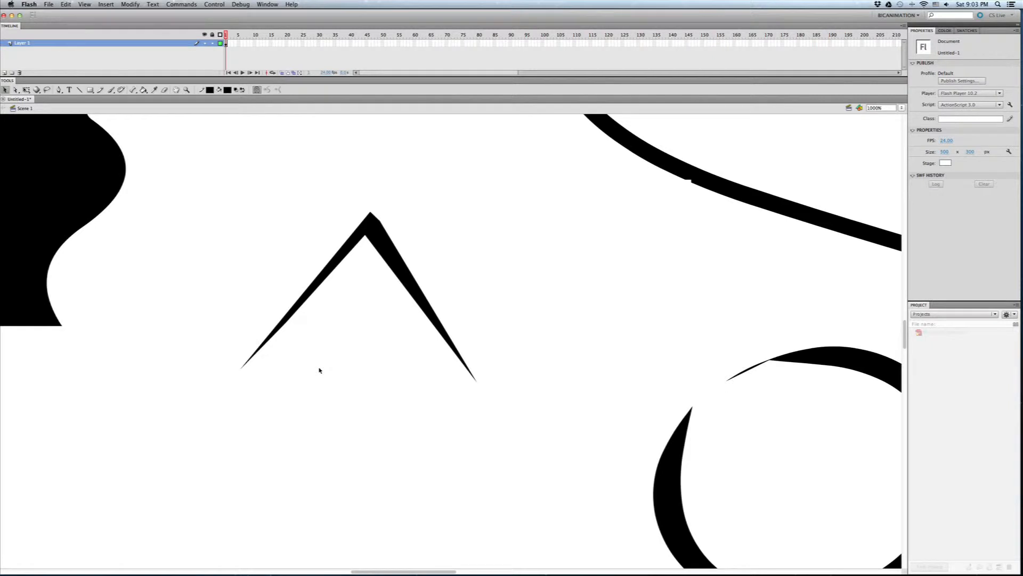
- Reselect the straightened caret shape, apply Straighten to it again, and clear the selection
{"action": "key", "text": "super+minus"}
{"action": "left_click", "coordinate": [569, 420]}
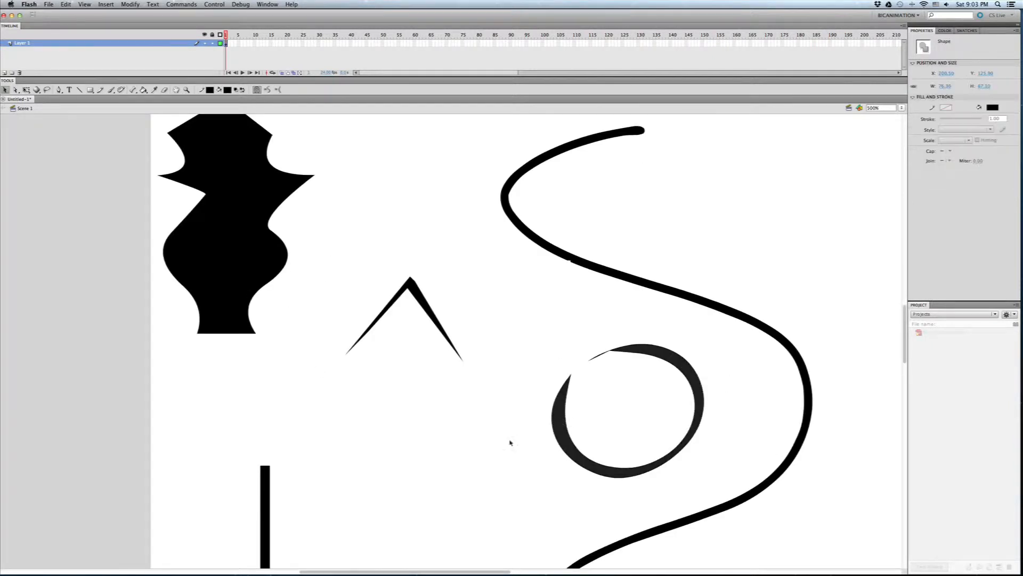
{"action": "left_click", "coordinate": [453, 360]}
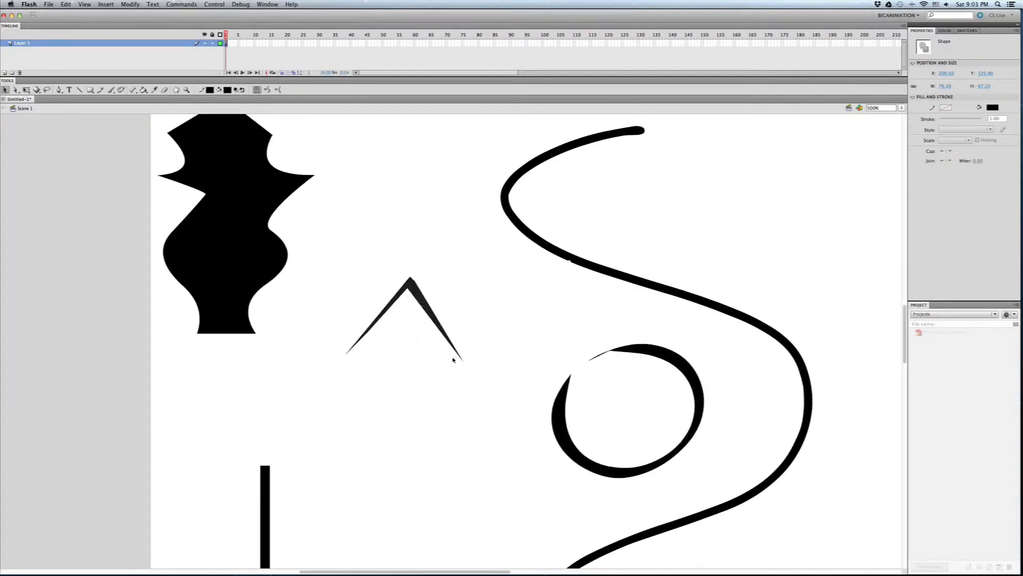
{"action": "left_click", "coordinate": [278, 90]}
{"action": "left_click", "coordinate": [362, 254]}
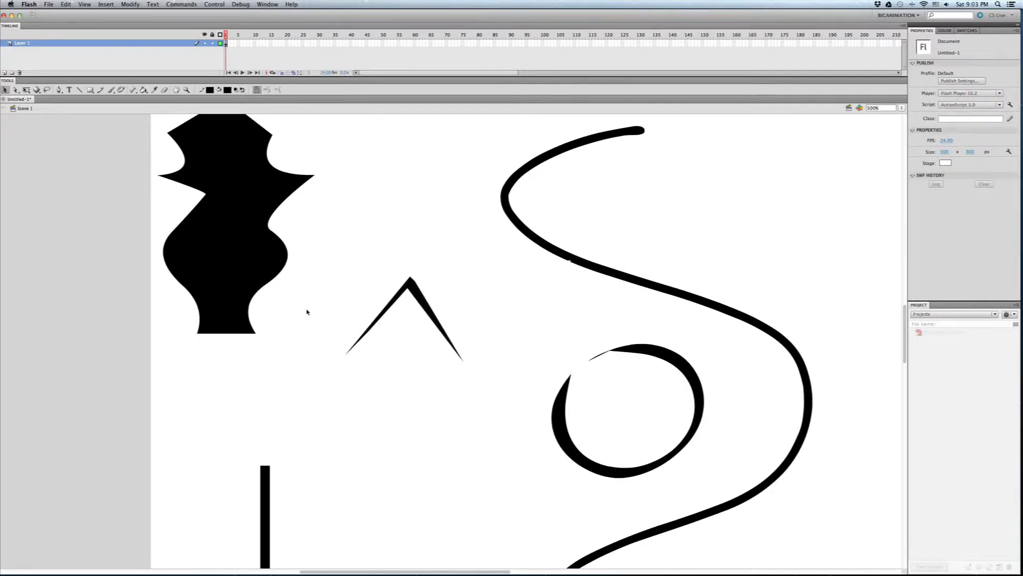
- Area-select most of the brush-drawn circle, leaving out its bottom strip, straighten it four times, and clear the selection
{"action": "mouse_move", "coordinate": [525, 336]}
{"action": "left_mouse_down"}
{"action": "mouse_move", "coordinate": [704, 487]}
{"action": "mouse_move", "coordinate": [731, 472]}
{"action": "mouse_move", "coordinate": [701, 418]}
{"action": "mouse_move", "coordinate": [505, 335]}
{"action": "left_mouse_up"}
{"action": "left_click", "coordinate": [278, 89]}
{"action": "left_click", "coordinate": [278, 90]}
{"action": "left_click", "coordinate": [278, 90]}
{"action": "left_click", "coordinate": [277, 90]}
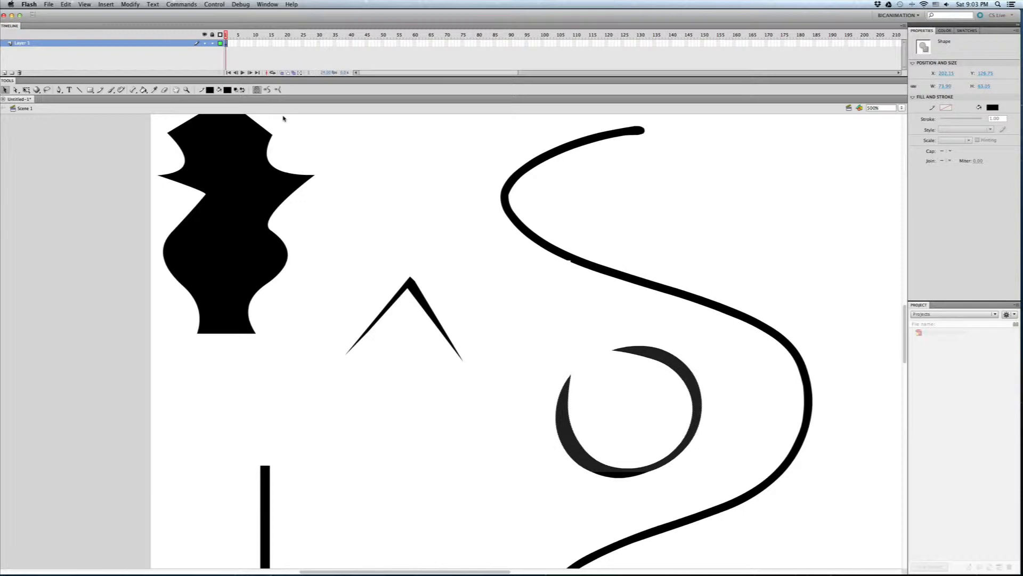
{"action": "left_click", "coordinate": [507, 409]}
- Area-select only the left arc of the brush-drawn circle and straighten it four times
{"action": "left_click_drag", "start_coordinate": [514, 359], "coordinate": [589, 475]}
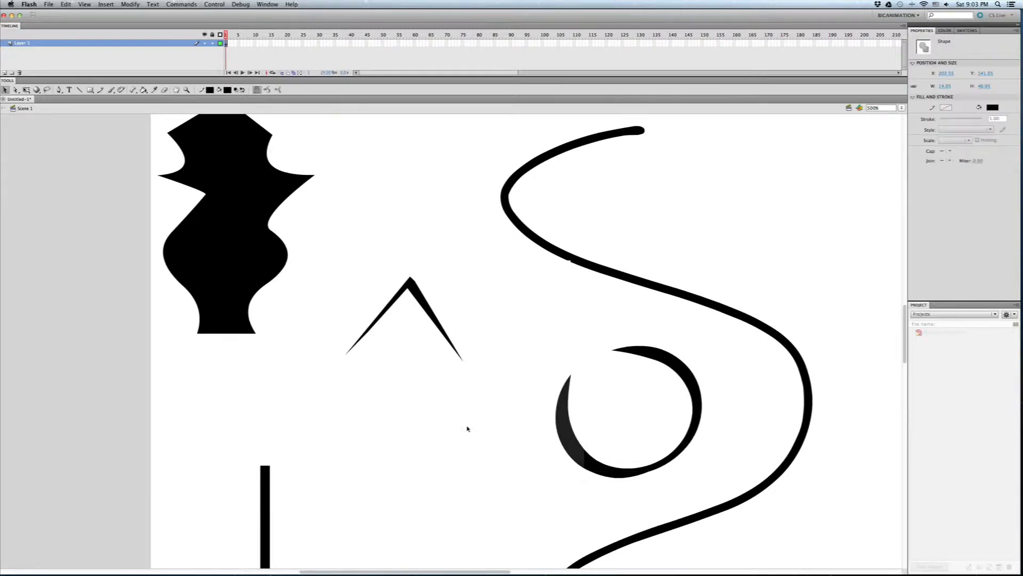
{"action": "left_click", "coordinate": [278, 90]}
{"action": "left_click", "coordinate": [277, 90]}
{"action": "left_click", "coordinate": [278, 90]}
{"action": "left_click", "coordinate": [278, 89]}
- Area-select only the upper-right arc of the brush-drawn circle, straighten it three times, and clear the selection
{"action": "left_click_drag", "start_coordinate": [578, 320], "coordinate": [701, 393]}
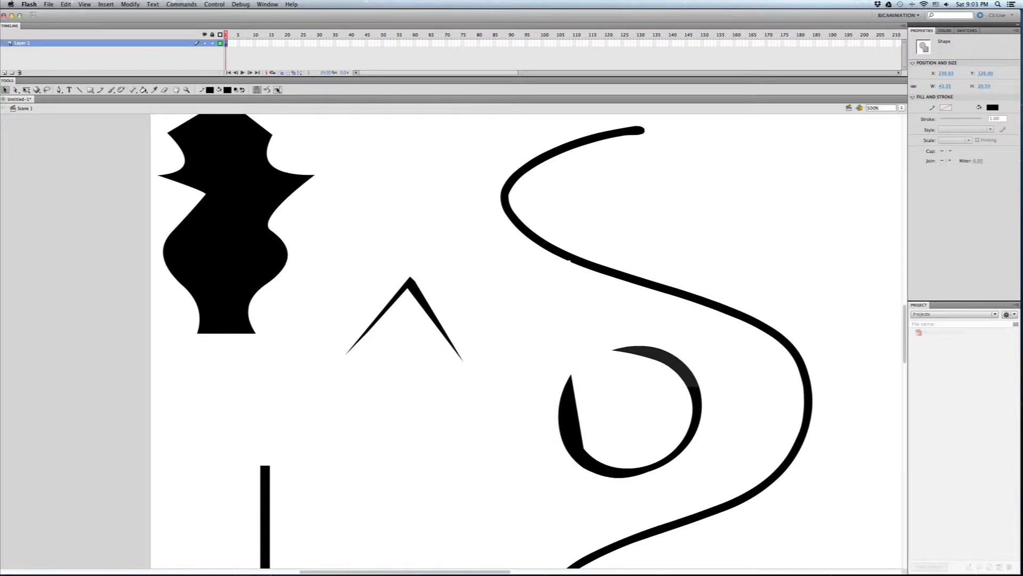
{"action": "left_click", "coordinate": [278, 89]}
{"action": "left_click", "coordinate": [278, 89]}
{"action": "left_click", "coordinate": [278, 90]}
{"action": "left_click", "coordinate": [421, 405]}
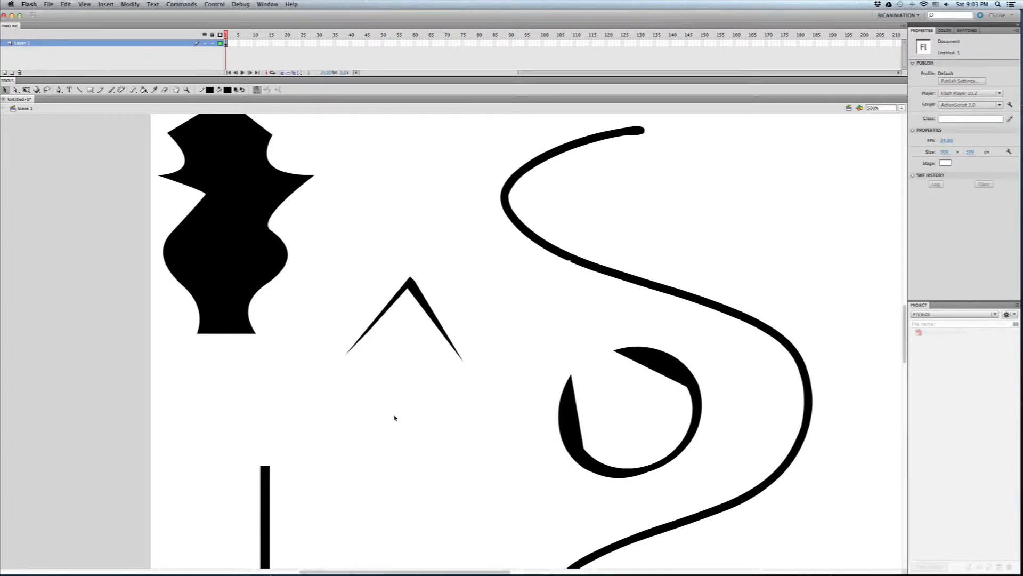
- Close the circle's gap by pulling its left tip onto the upper tip, and bulge the outer edges outward
{"action": "left_click_drag", "start_coordinate": [573, 375], "coordinate": [613, 351]}
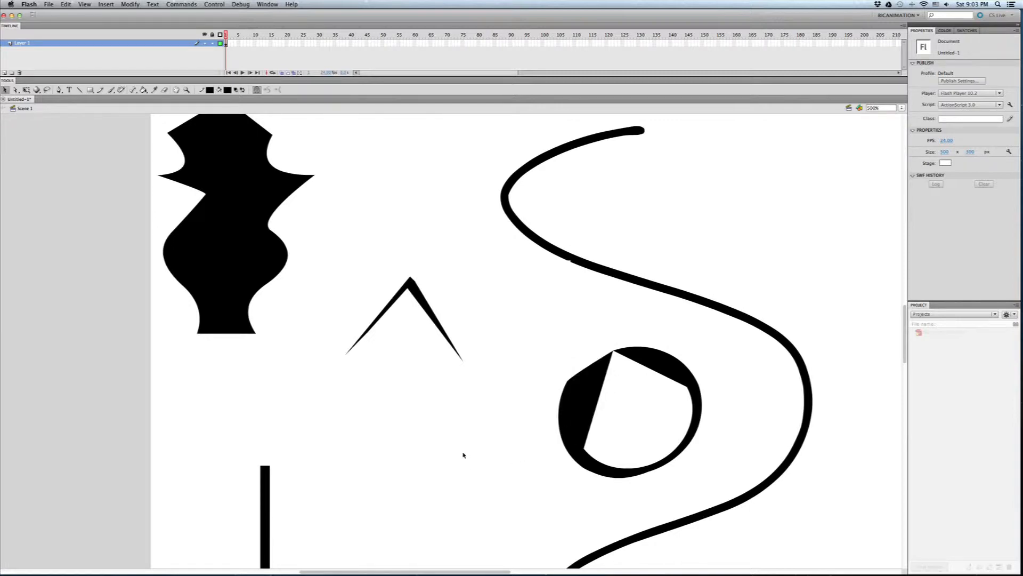
{"action": "left_click_drag", "start_coordinate": [582, 370], "coordinate": [563, 358]}
{"action": "left_click_drag", "start_coordinate": [660, 352], "coordinate": [656, 335]}
{"action": "left_click_drag", "start_coordinate": [557, 408], "coordinate": [542, 416]}
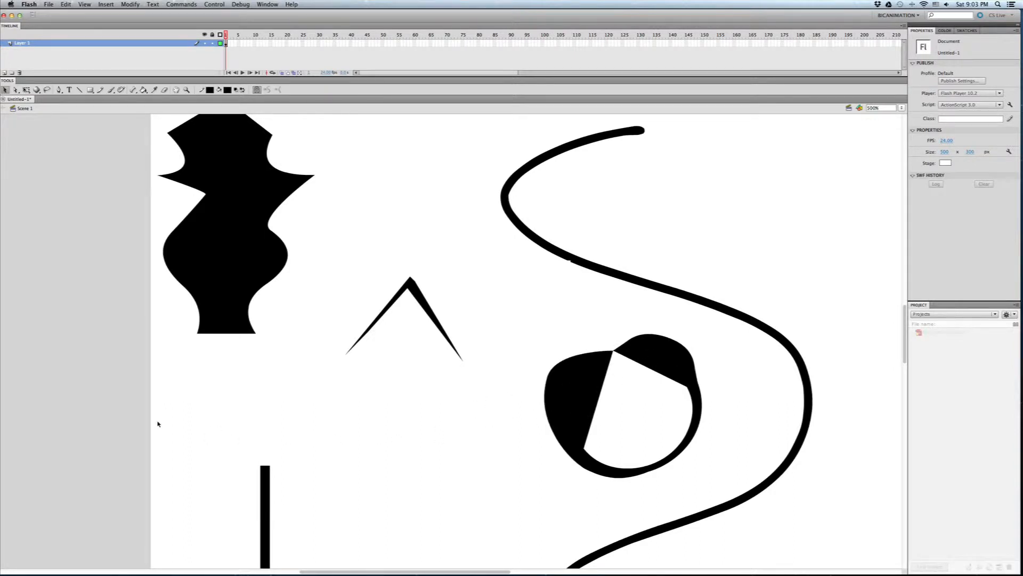
- Activate the Subselection tool and change the stage background colour to mid grey
{"action": "left_click", "coordinate": [16, 91]}
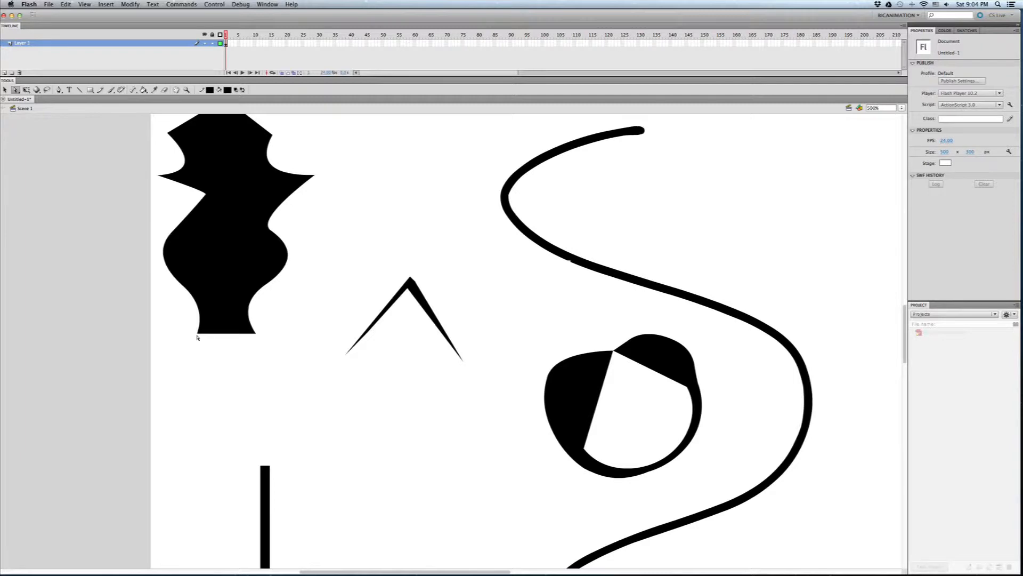
{"action": "key", "text": "super+equal"}
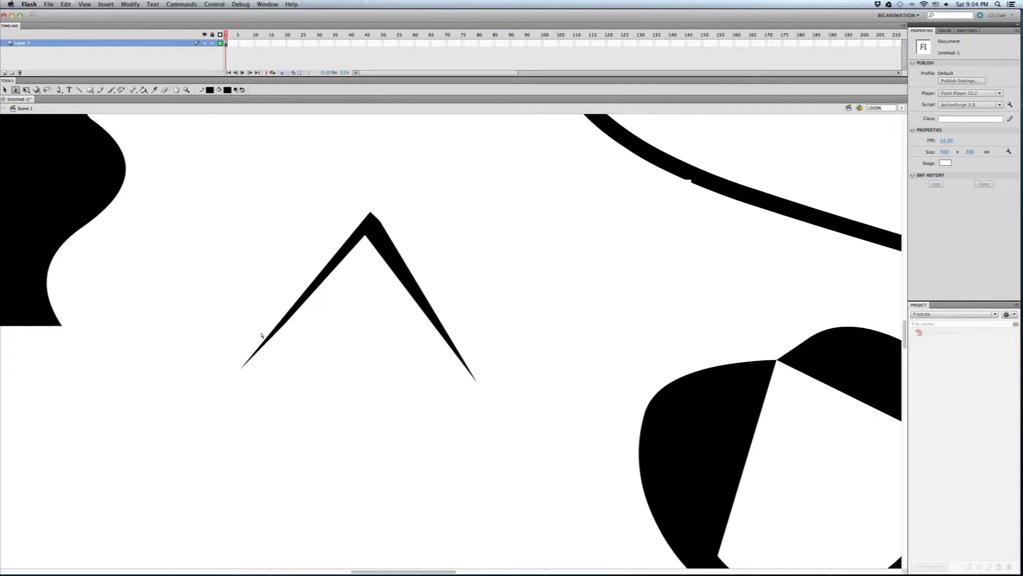
{"action": "left_click", "coordinate": [945, 163]}
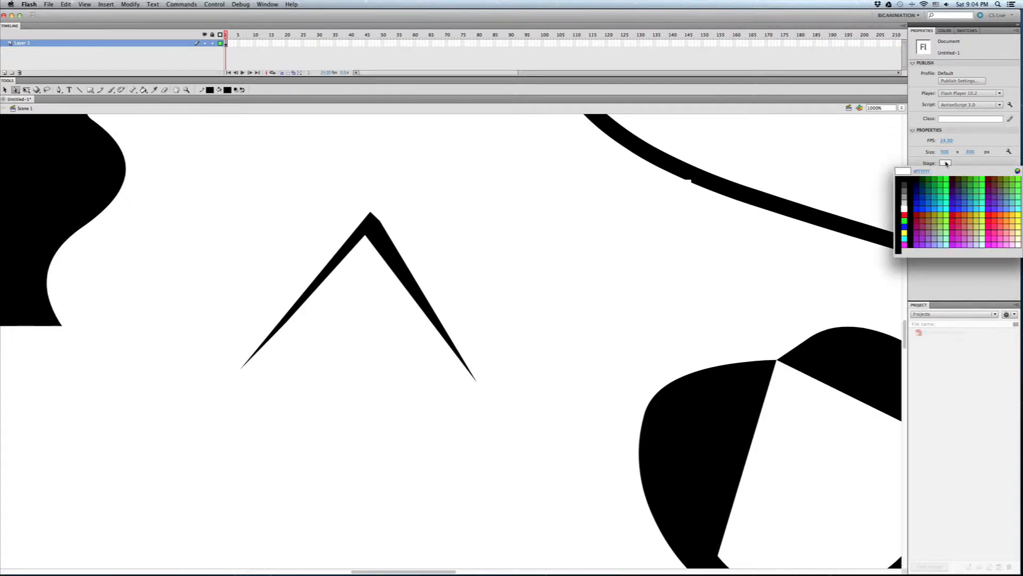
{"action": "left_click", "coordinate": [904, 196]}
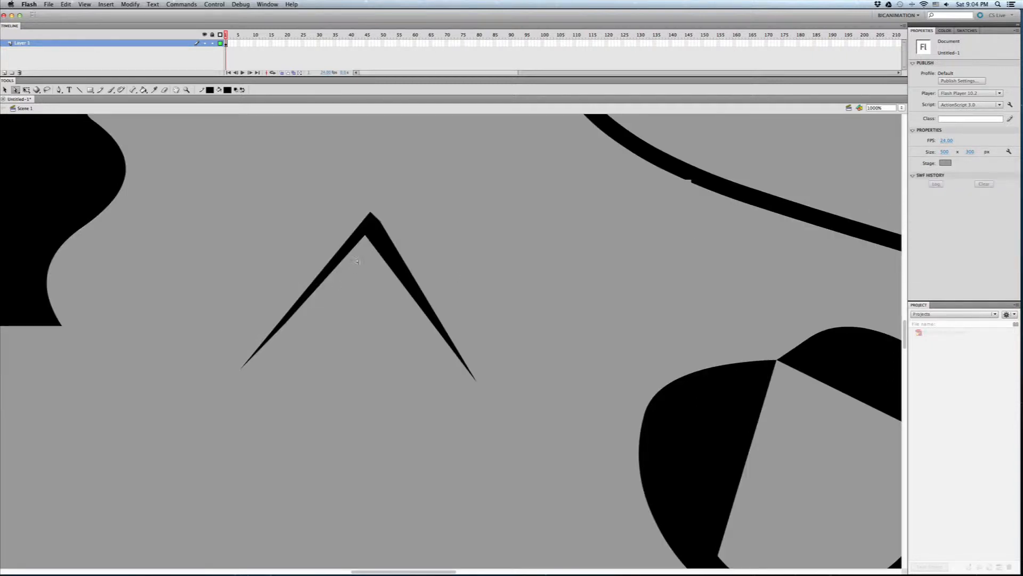
- Examine the caret shape's outline and anchor points closely by selecting and deselecting it with the Subselection tool
{"action": "key", "text": "super+equal"}
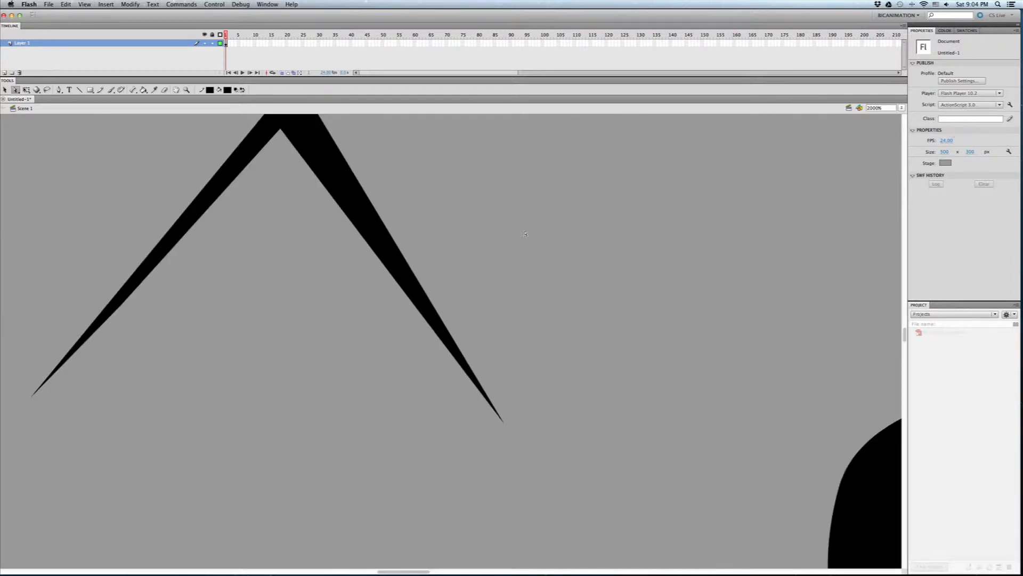
{"action": "left_click_drag", "start_coordinate": [283, 309], "coordinate": [339, 355]}
{"action": "key", "text": "super+minus"}
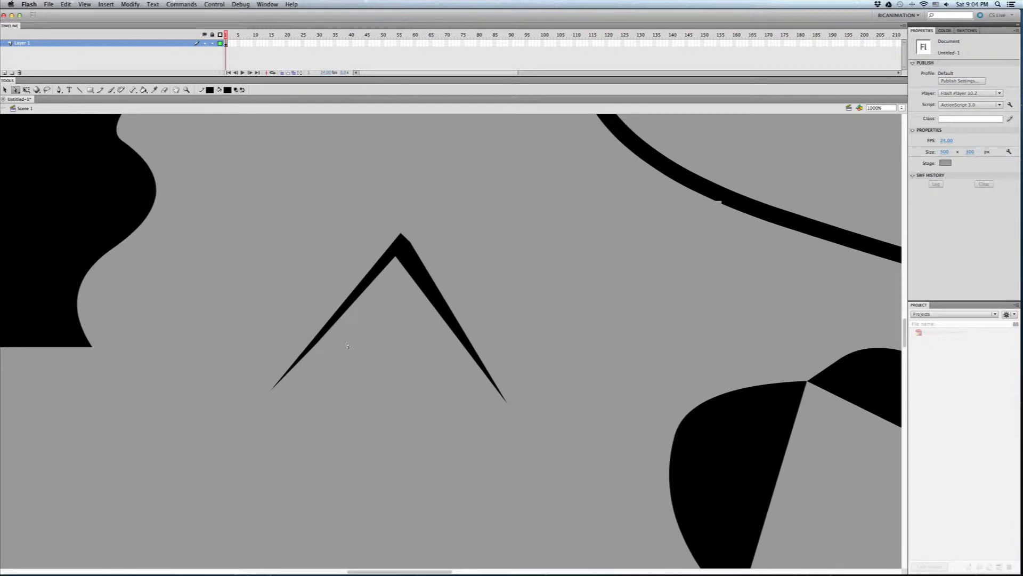
{"action": "key", "text": "super+equal"}
{"action": "scroll", "coordinate": [393, 349], "scroll_direction": "up", "scroll_amount": 2}
{"action": "scroll", "coordinate": [393, 350], "scroll_direction": "left", "scroll_amount": 3}
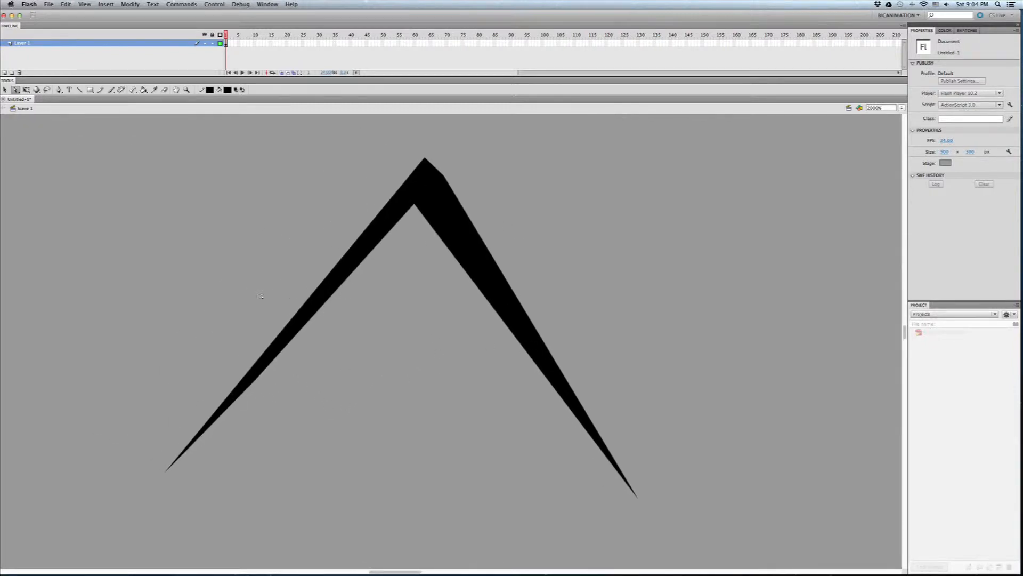
{"action": "left_click_drag", "start_coordinate": [276, 166], "coordinate": [720, 457]}
{"action": "left_click", "coordinate": [354, 516]}
{"action": "left_click", "coordinate": [246, 370]}
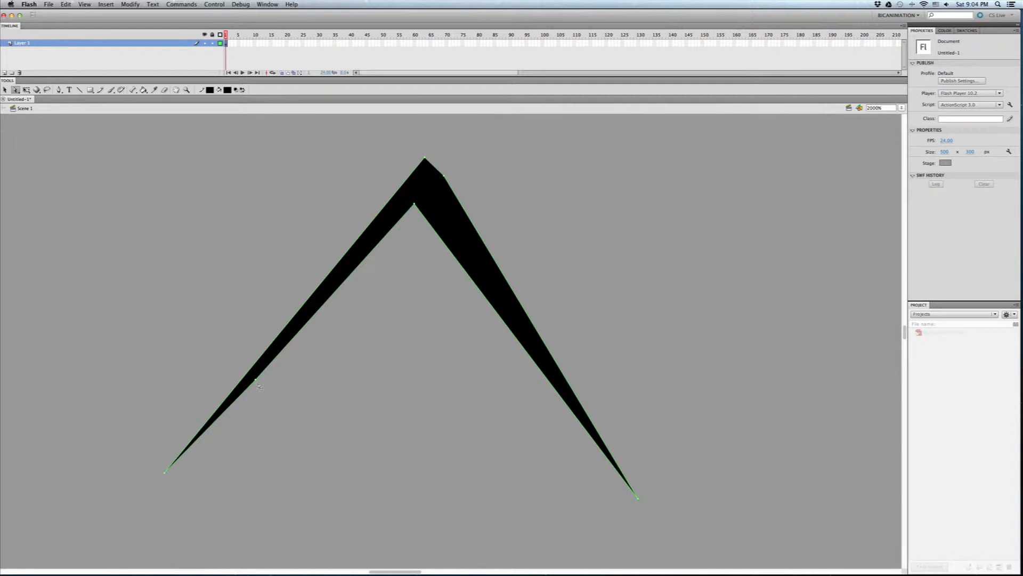
{"action": "left_click_drag", "start_coordinate": [165, 217], "coordinate": [576, 354]}
{"action": "left_click", "coordinate": [381, 357]}
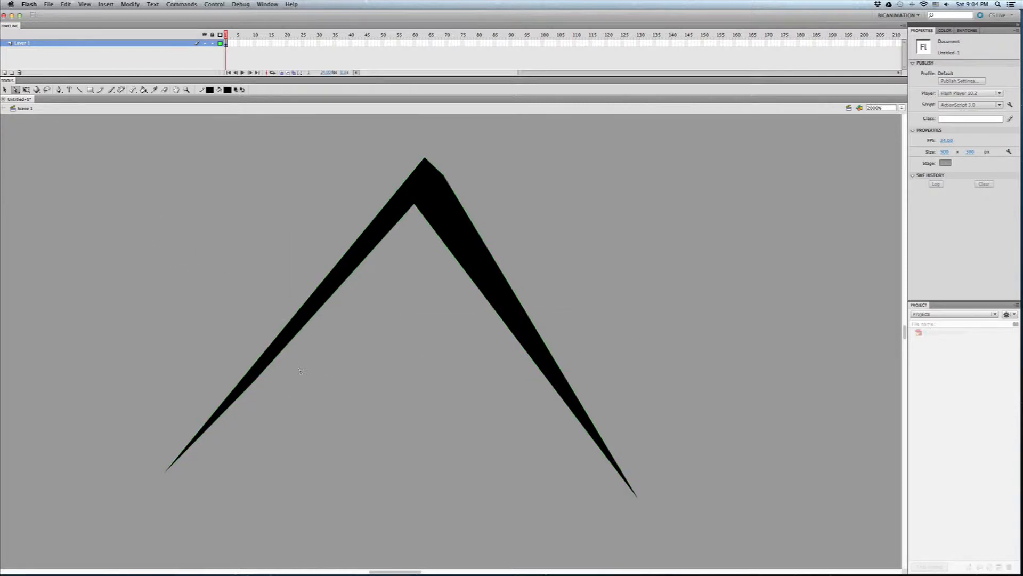
- Select the caret's inner apex anchor point and move it straight down, almost level with the lower ends
{"action": "left_click", "coordinate": [417, 207]}
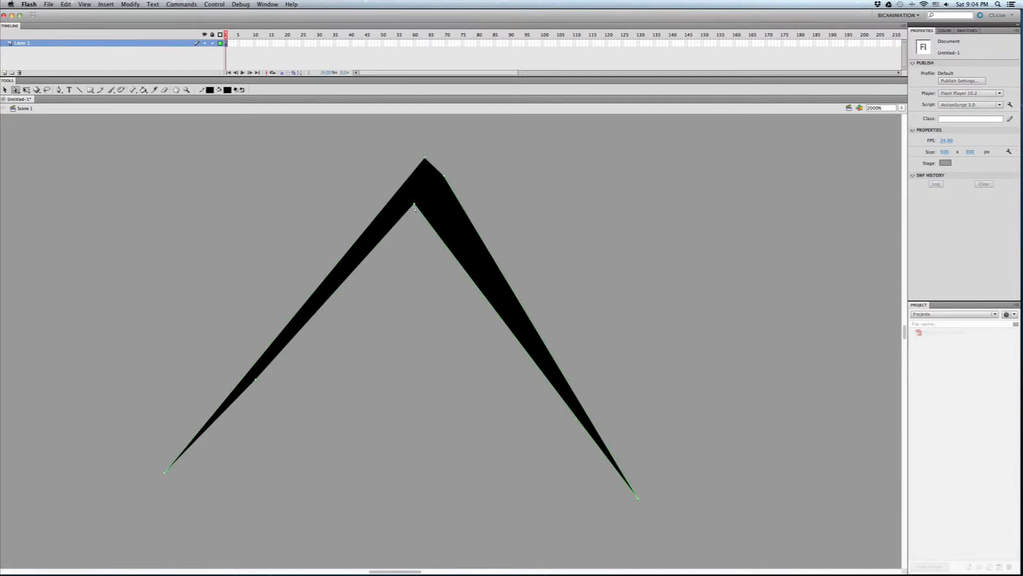
{"action": "key", "text": "super+="}
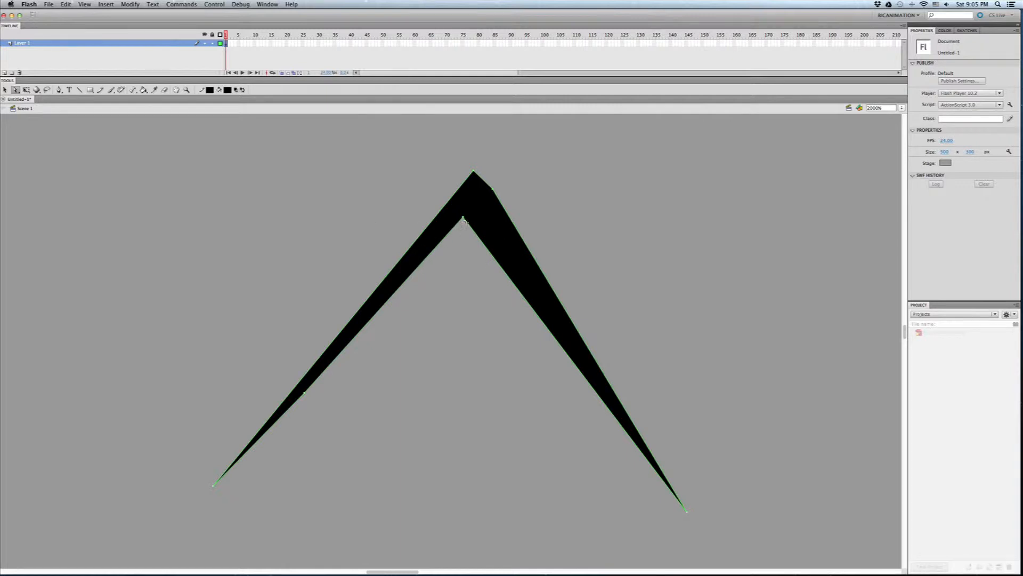
{"action": "left_click_drag", "start_coordinate": [464, 220], "coordinate": [465, 233]}
{"action": "left_click_drag", "start_coordinate": [465, 338], "coordinate": [464, 413]}
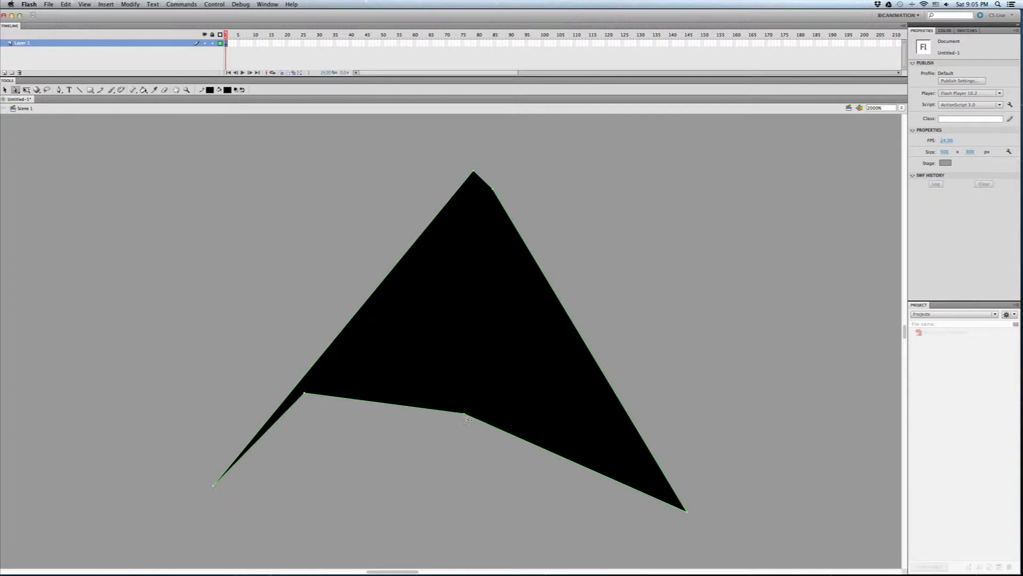
- Move the left leg's inner anchor point down below the leg, and move the right leg's tip inward and down
{"action": "left_click_drag", "start_coordinate": [312, 397], "coordinate": [350, 473]}
{"action": "left_click_drag", "start_coordinate": [382, 556], "coordinate": [379, 552]}
{"action": "scroll", "coordinate": [459, 392], "scroll_direction": "down", "scroll_amount": 4}
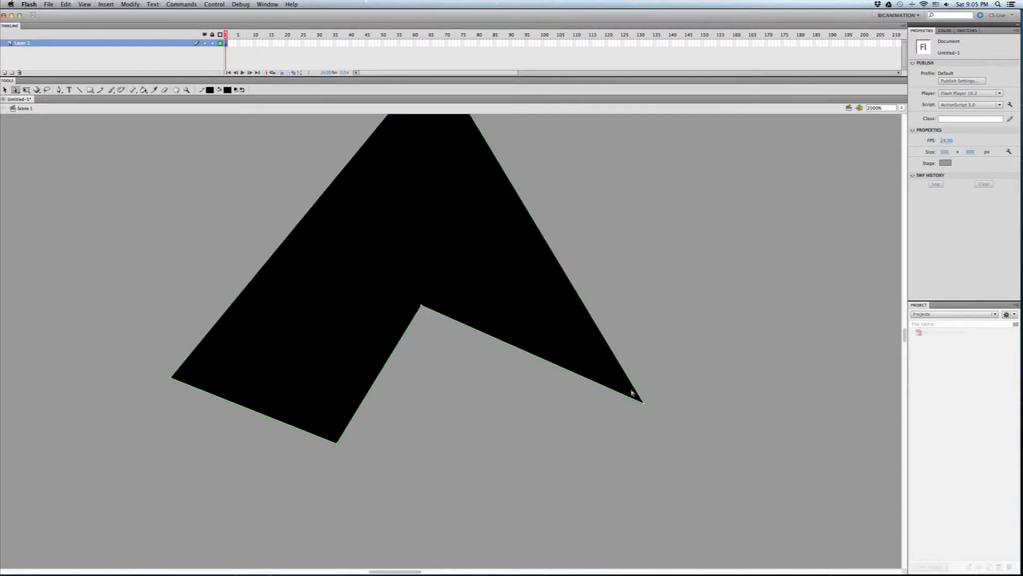
{"action": "left_click_drag", "start_coordinate": [643, 413], "coordinate": [505, 489]}
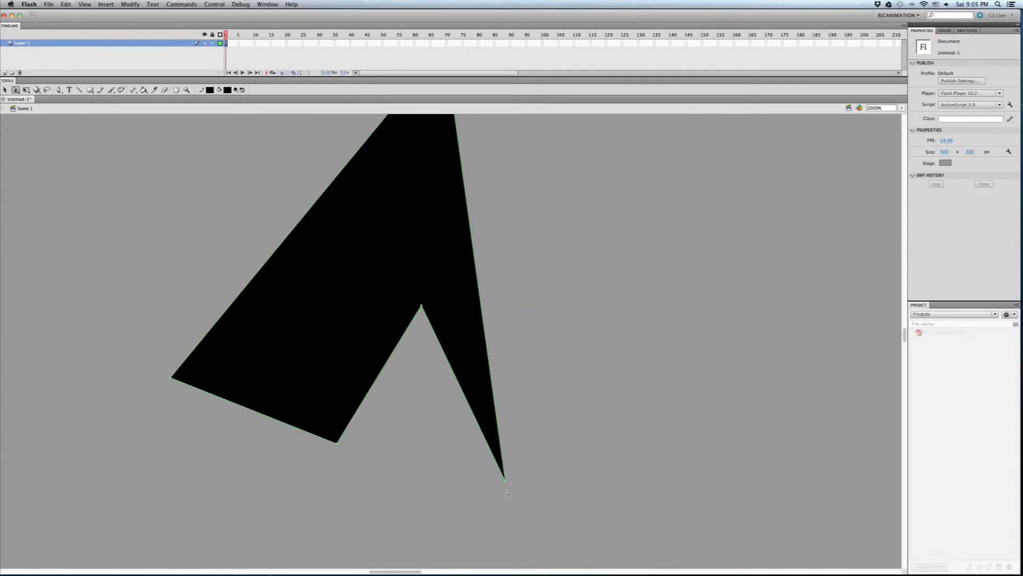
- Convert the right leg's tip into a curve point with long tangent handles and move it slightly up and right
{"action": "left_click_drag", "start_coordinate": [506, 483], "coordinate": [382, 502]}
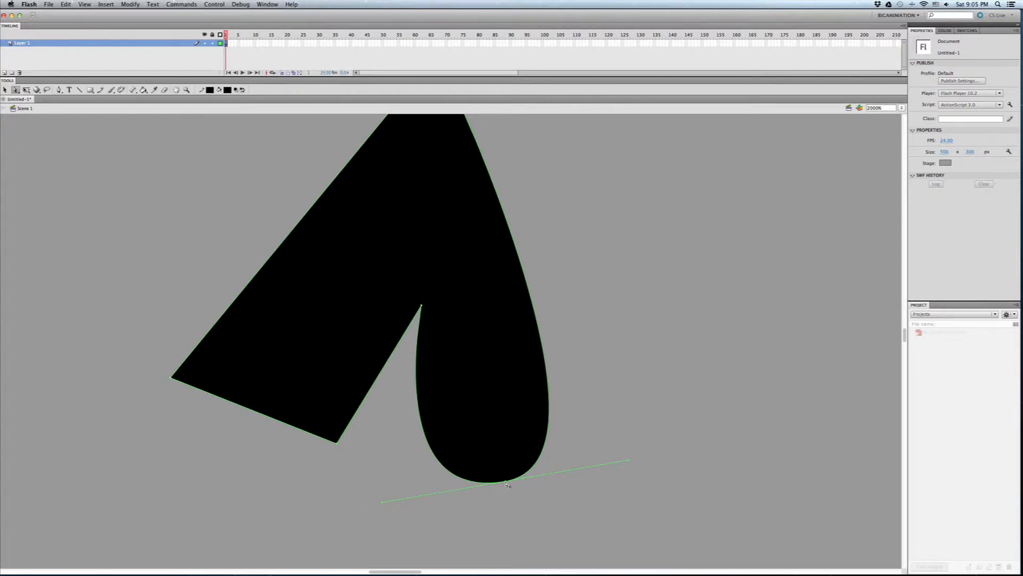
{"action": "left_click_drag", "start_coordinate": [506, 484], "coordinate": [549, 470]}
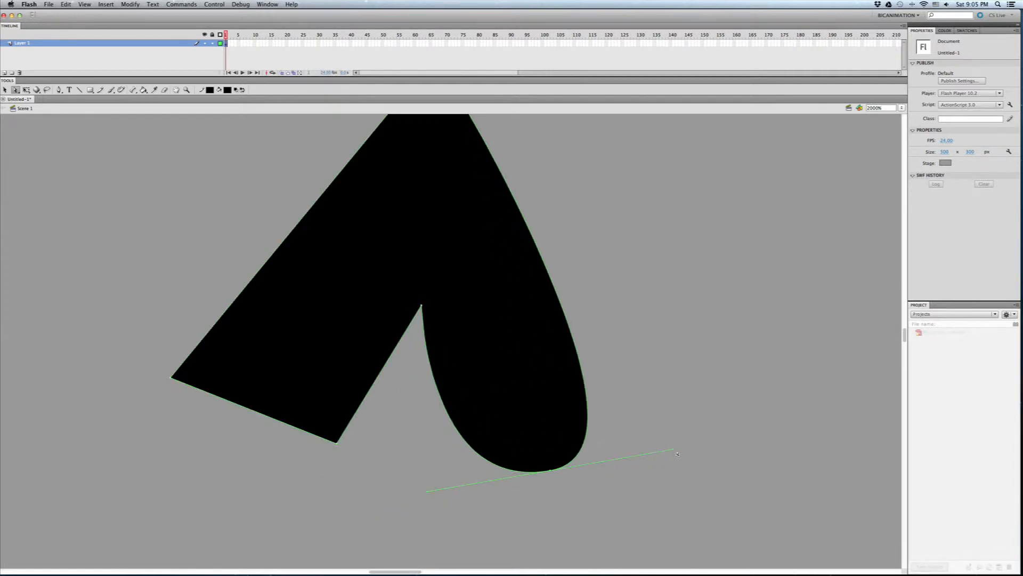
- Adjust the right leg tip's two tangent handles independently, and rotate the handles of the outer edge's anchor point
{"action": "left_click_drag", "start_coordinate": [675, 451], "coordinate": [535, 425]}
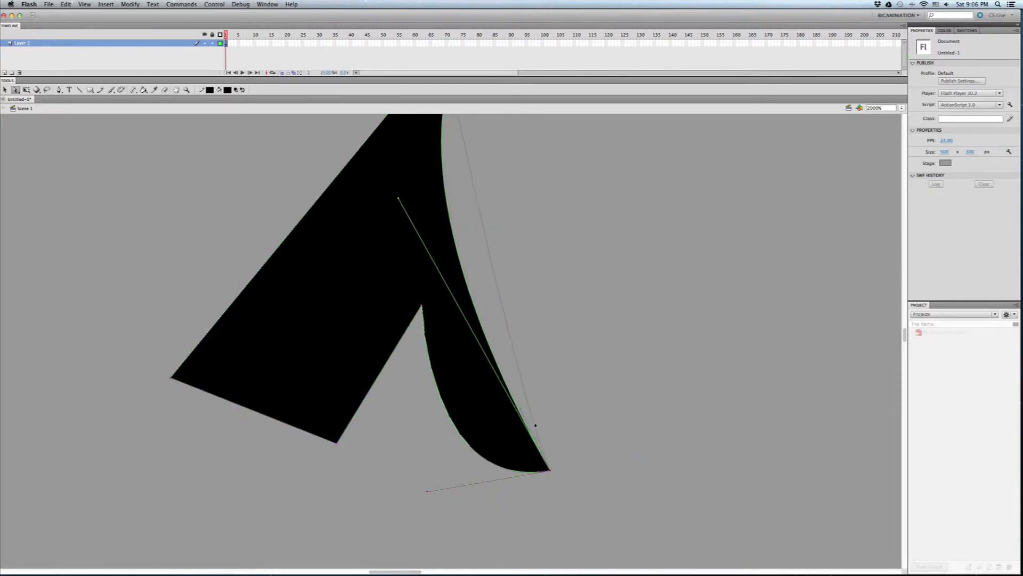
{"action": "left_click_drag", "start_coordinate": [677, 426], "coordinate": [609, 400]}
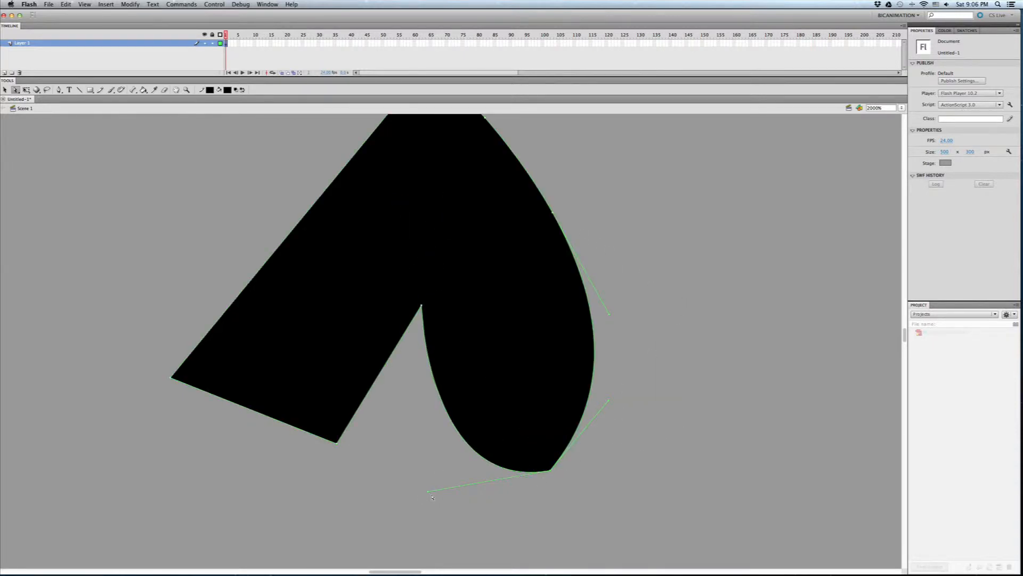
{"action": "mouse_move", "coordinate": [428, 492]}
{"action": "left_mouse_down"}
{"action": "mouse_move", "coordinate": [456, 399]}
{"action": "mouse_move", "coordinate": [427, 501]}
{"action": "left_mouse_up"}
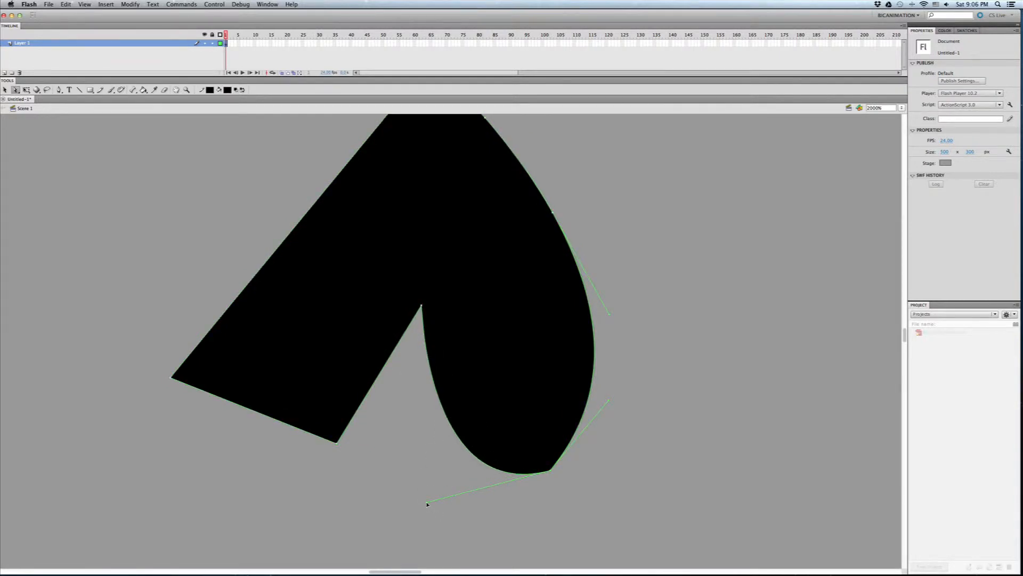
{"action": "left_click_drag", "start_coordinate": [427, 501], "coordinate": [485, 197]}
{"action": "left_click_drag", "start_coordinate": [609, 401], "coordinate": [722, 504]}
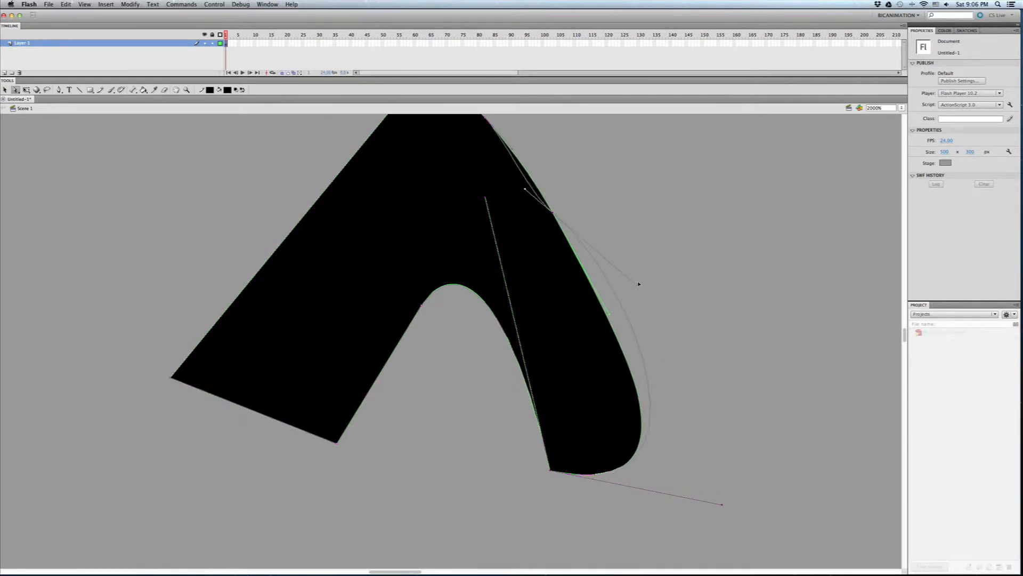
{"action": "left_click_drag", "start_coordinate": [553, 213], "coordinate": [595, 152]}
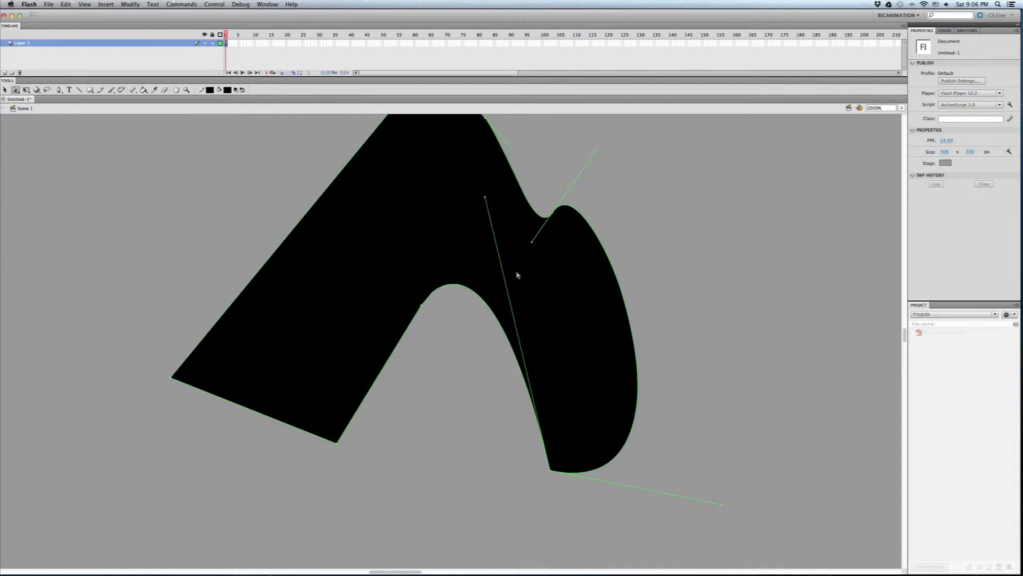
- Move the shape's apex anchor point left, convert it into a curve point, and swing its left tangent handle independently into the shape
{"action": "left_click_drag", "start_coordinate": [290, 274], "coordinate": [289, 356]}
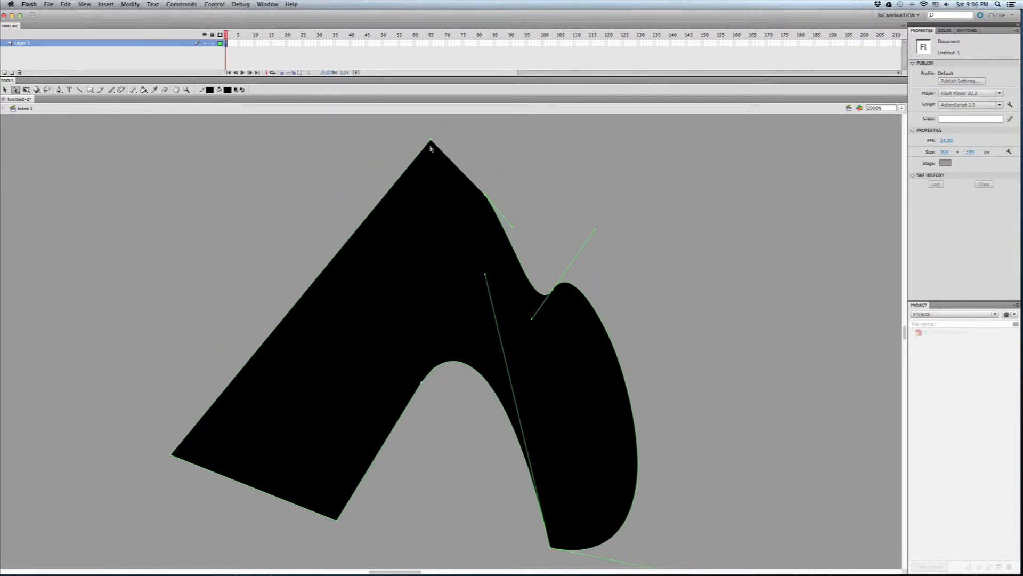
{"action": "left_click_drag", "start_coordinate": [431, 141], "coordinate": [290, 175]}
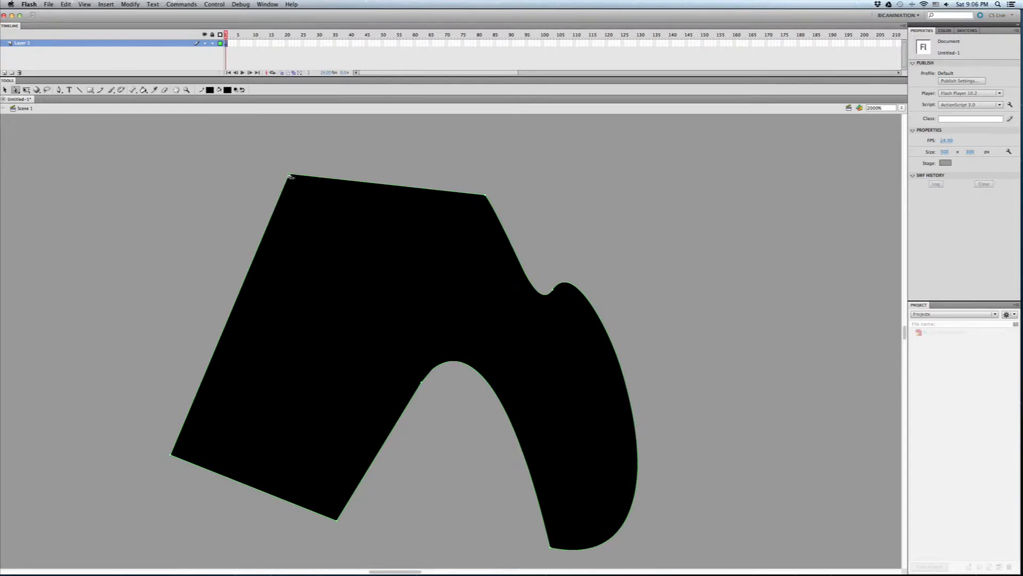
{"action": "left_click_drag", "start_coordinate": [290, 174], "coordinate": [217, 206]}
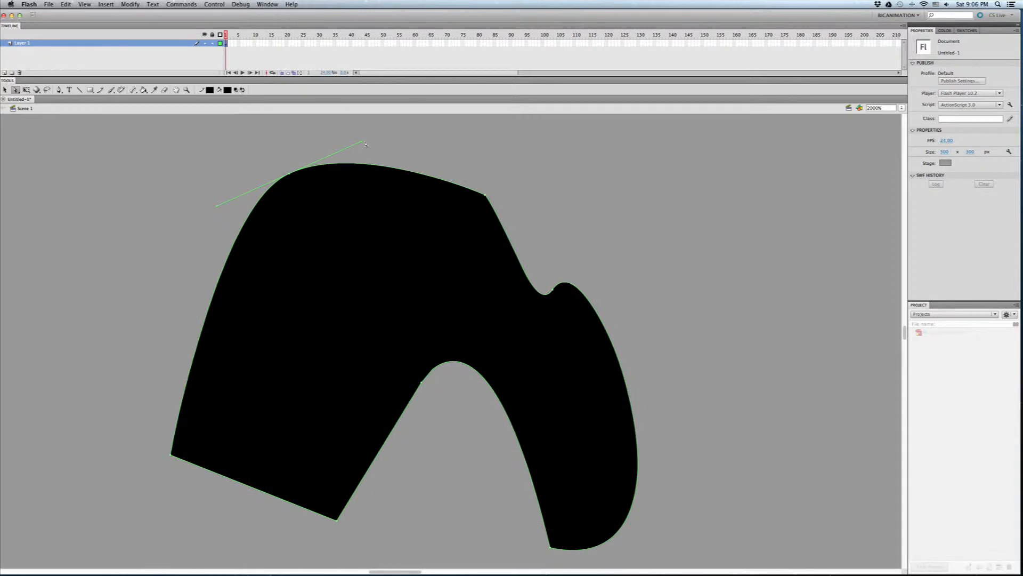
{"action": "left_click_drag", "start_coordinate": [363, 144], "coordinate": [469, 134]}
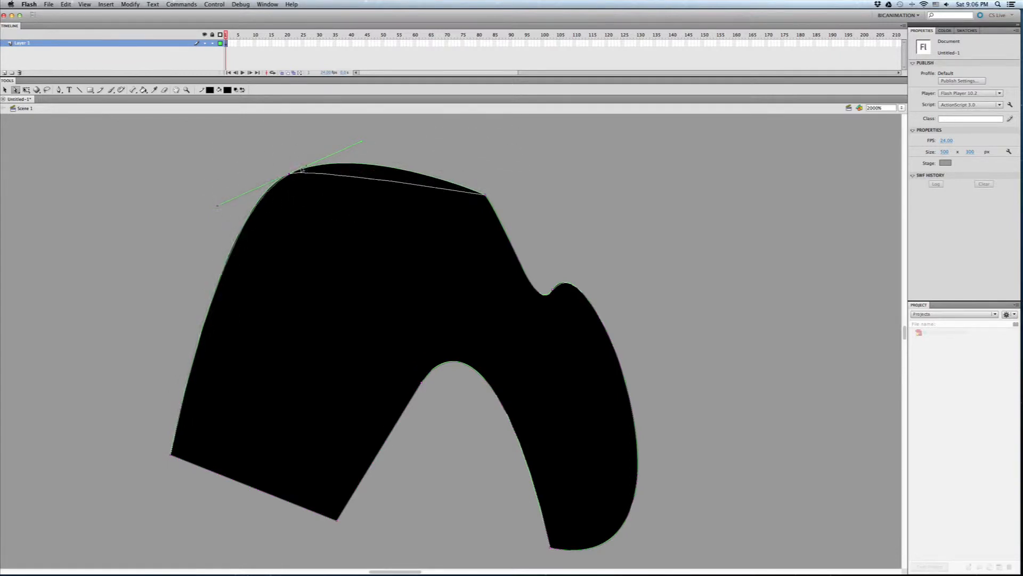
{"action": "left_click_drag", "start_coordinate": [327, 159], "coordinate": [372, 145]}
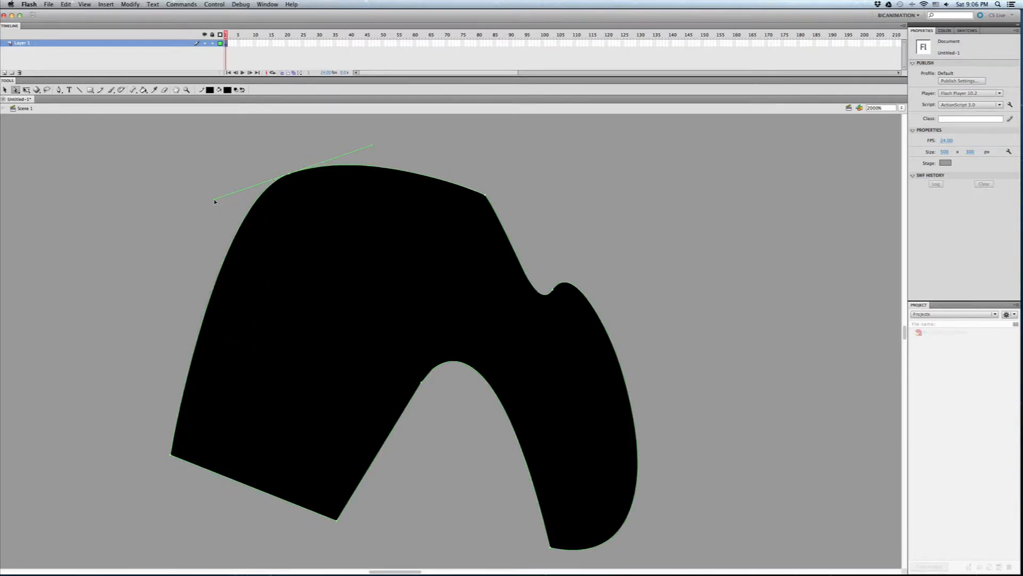
{"action": "left_click_drag", "start_coordinate": [215, 201], "coordinate": [432, 274]}
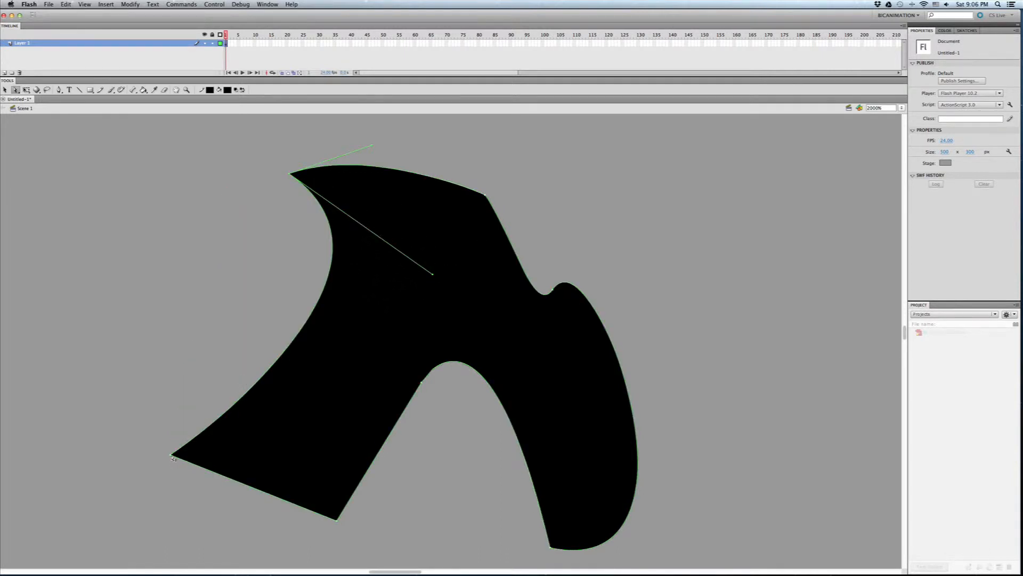
- Turn the left leg's outer corner into a curved tip with tangent handles, and move the leg's inner corner point right and slightly up
{"action": "left_click_drag", "start_coordinate": [173, 459], "coordinate": [195, 519]}
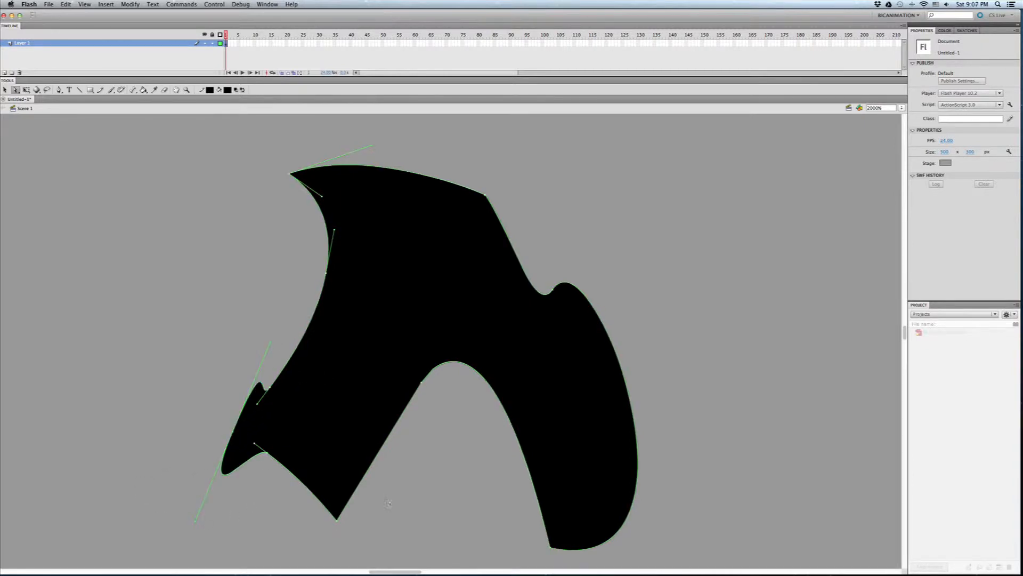
{"action": "left_click", "coordinate": [338, 520]}
{"action": "left_click_drag", "start_coordinate": [336, 521], "coordinate": [396, 498]}
{"action": "left_click_drag", "start_coordinate": [459, 548], "coordinate": [487, 516]}
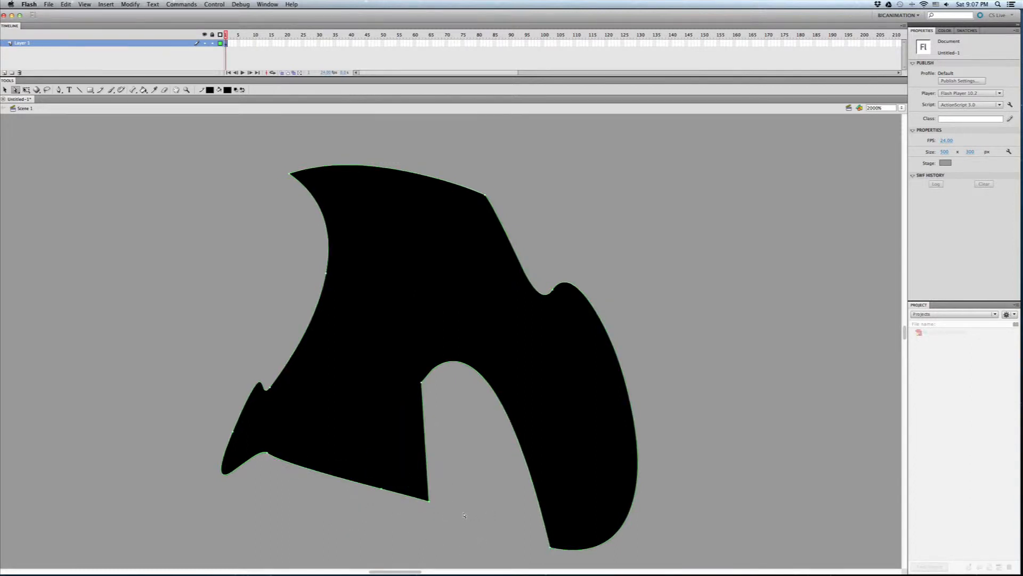
{"action": "key", "text": "super+minus"}
{"action": "key", "text": "super+minus"}
{"action": "left_click", "coordinate": [407, 274]}
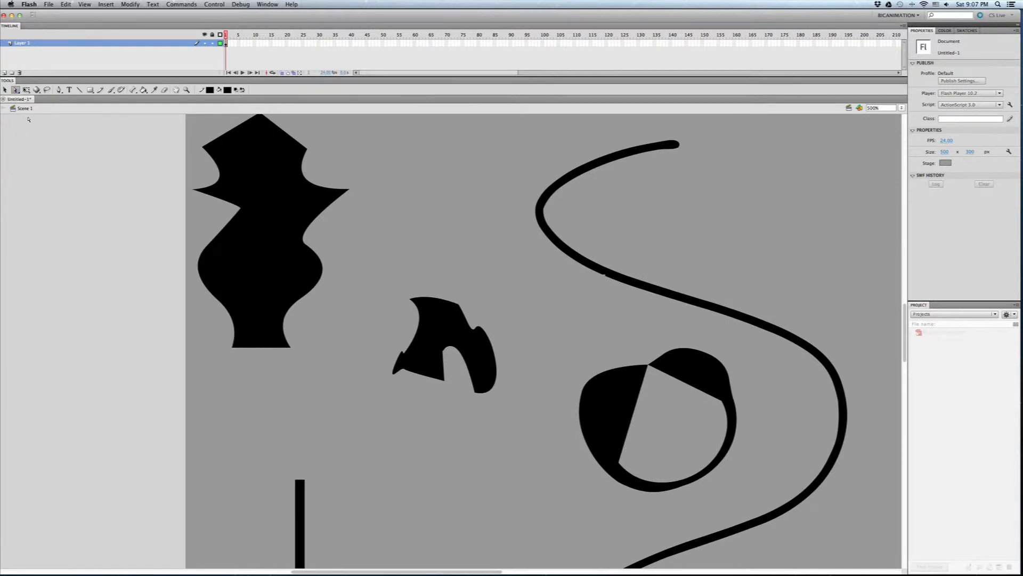
- Examine the plugin tools grouped with the Subselection tool, keeping the Subselection tool active
{"action": "left_click", "coordinate": [16, 91]}
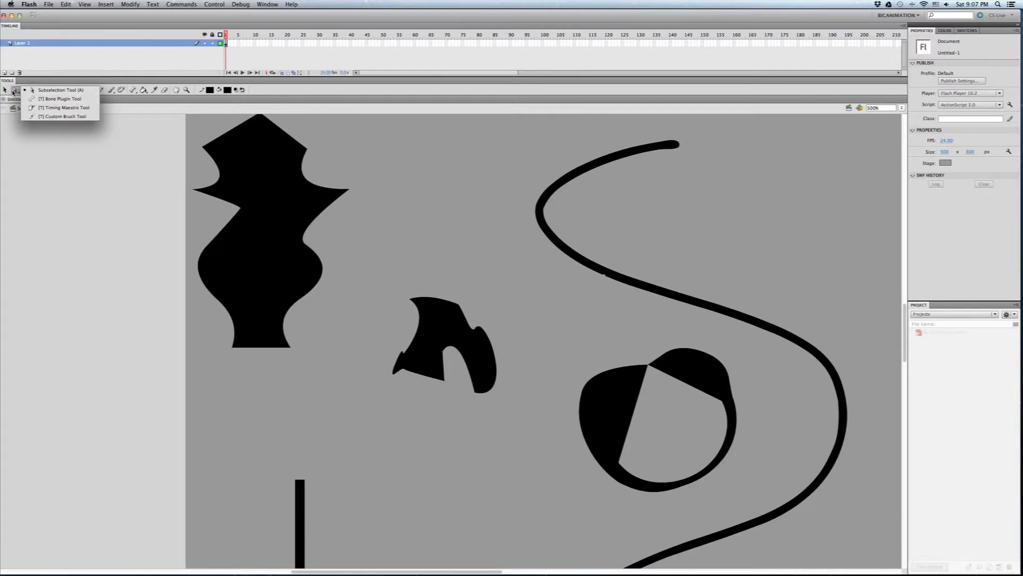
{"action": "left_click", "coordinate": [30, 89]}
{"action": "left_click", "coordinate": [5, 90]}
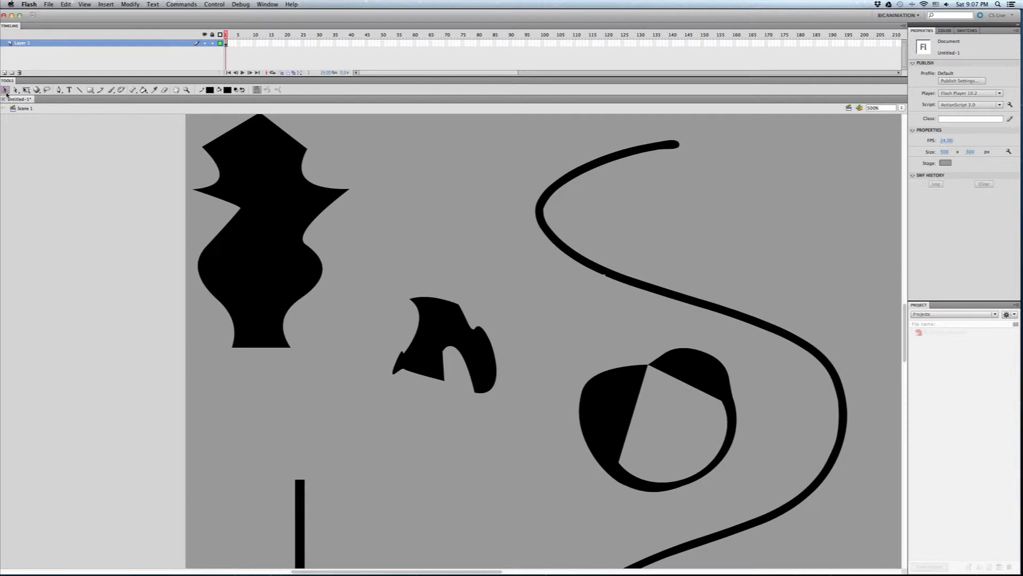
{"action": "left_click", "coordinate": [15, 90]}
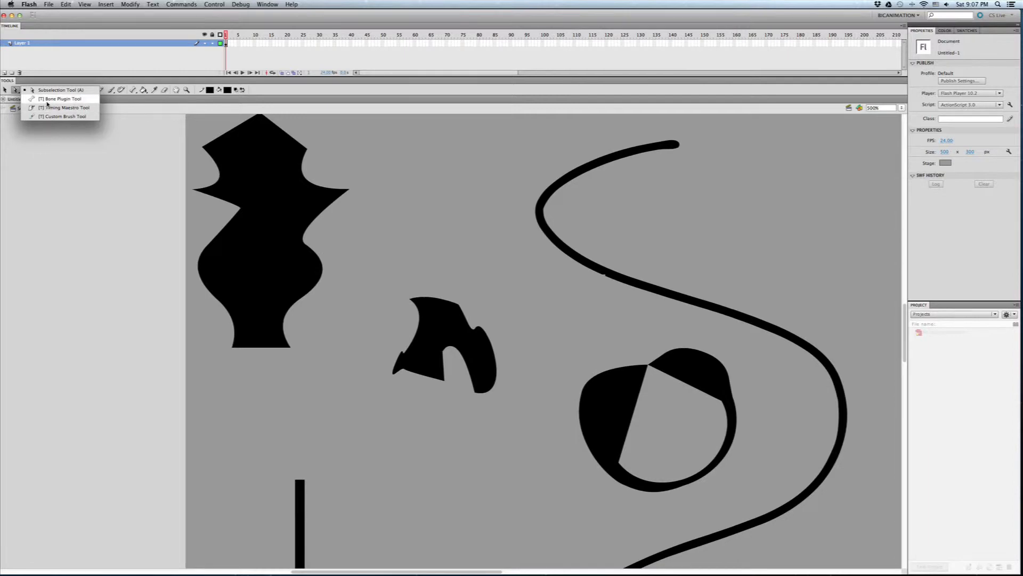
{"action": "left_click", "coordinate": [49, 147]}
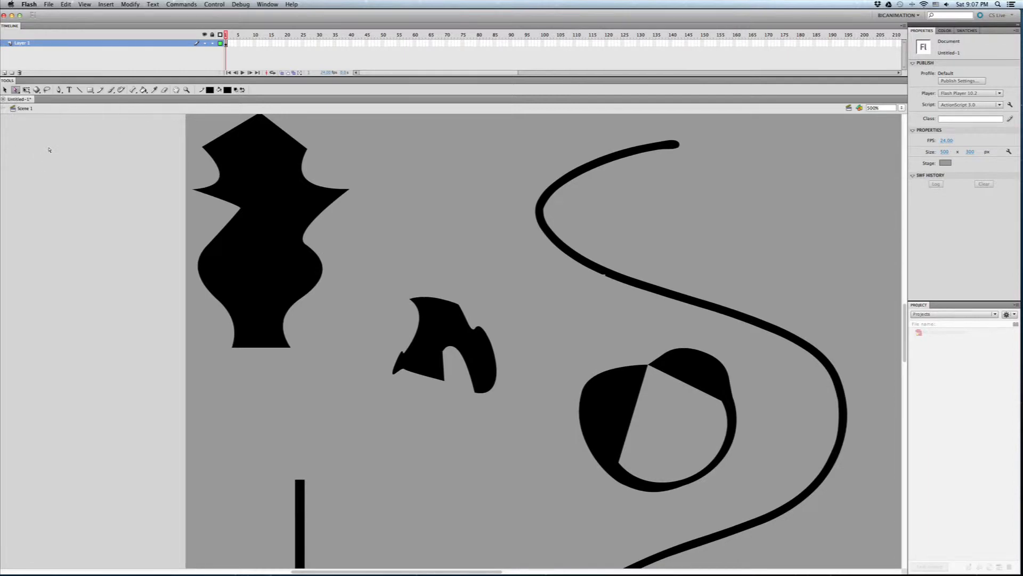
- Select the round cut-out shape with the Free Transform tool
{"action": "left_click", "coordinate": [27, 90]}
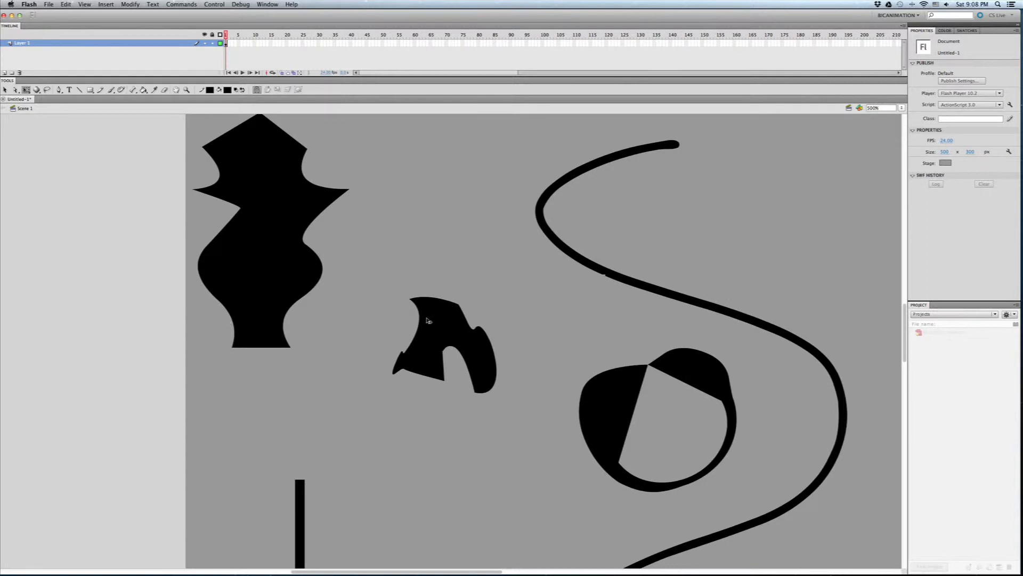
{"action": "scroll", "coordinate": [422, 354], "scroll_direction": "down", "scroll_amount": 3}
{"action": "scroll", "coordinate": [422, 354], "scroll_direction": "right", "scroll_amount": 5}
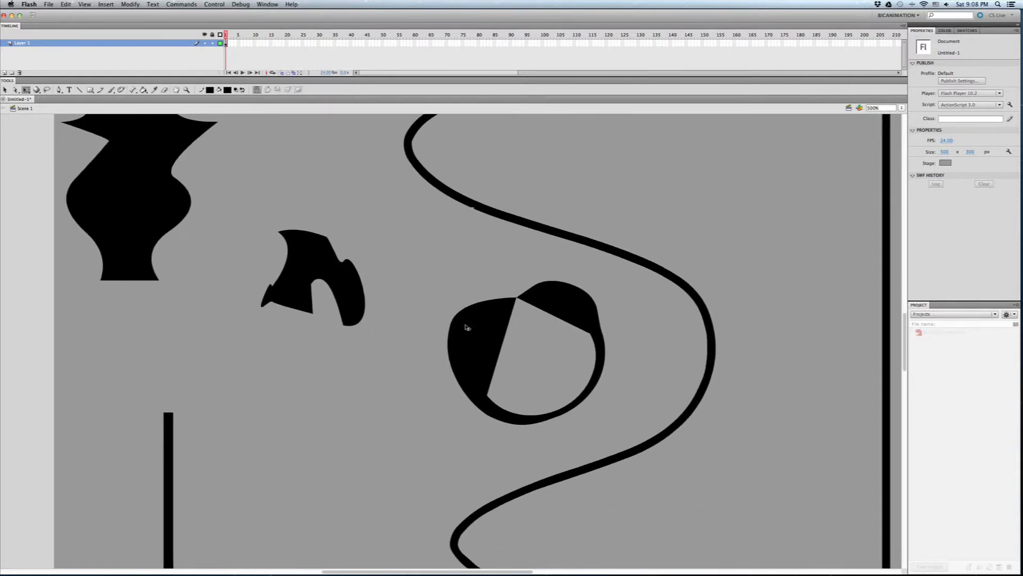
{"action": "left_click", "coordinate": [464, 326]}
{"action": "scroll", "coordinate": [379, 389], "scroll_direction": "right", "scroll_amount": 5}
{"action": "scroll", "coordinate": [270, 389], "scroll_direction": "left", "scroll_amount": 1}
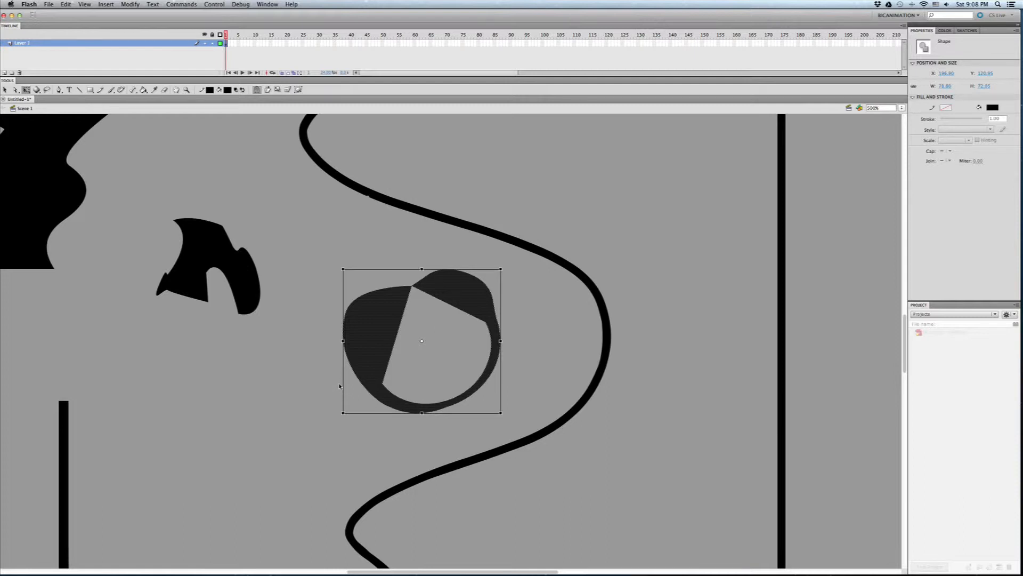
- Select the S-shaped curve, add the round shape to the selection, and reselect only the round shape
{"action": "left_click", "coordinate": [531, 241]}
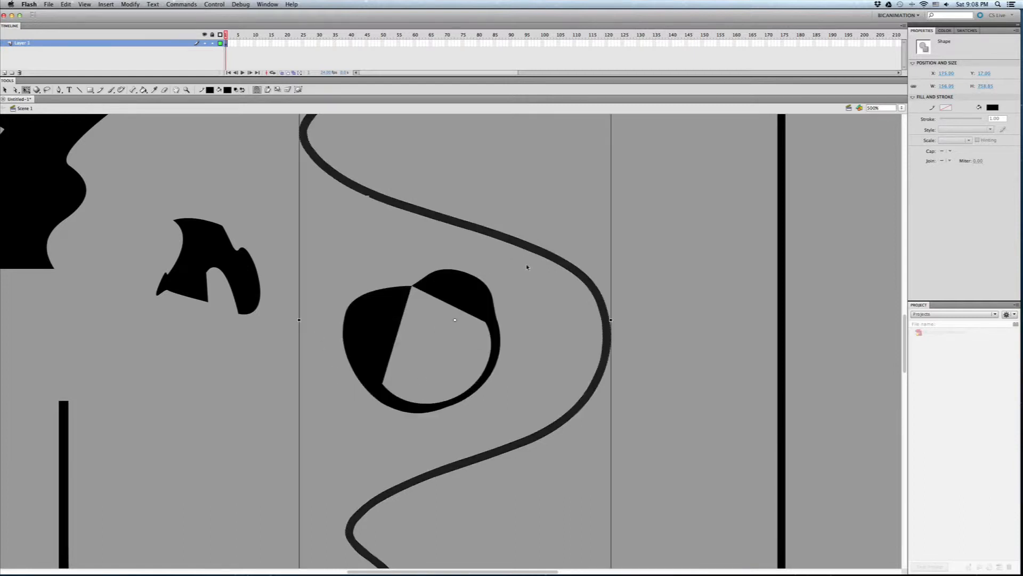
{"action": "left_click", "coordinate": [455, 290], "text": "shift"}
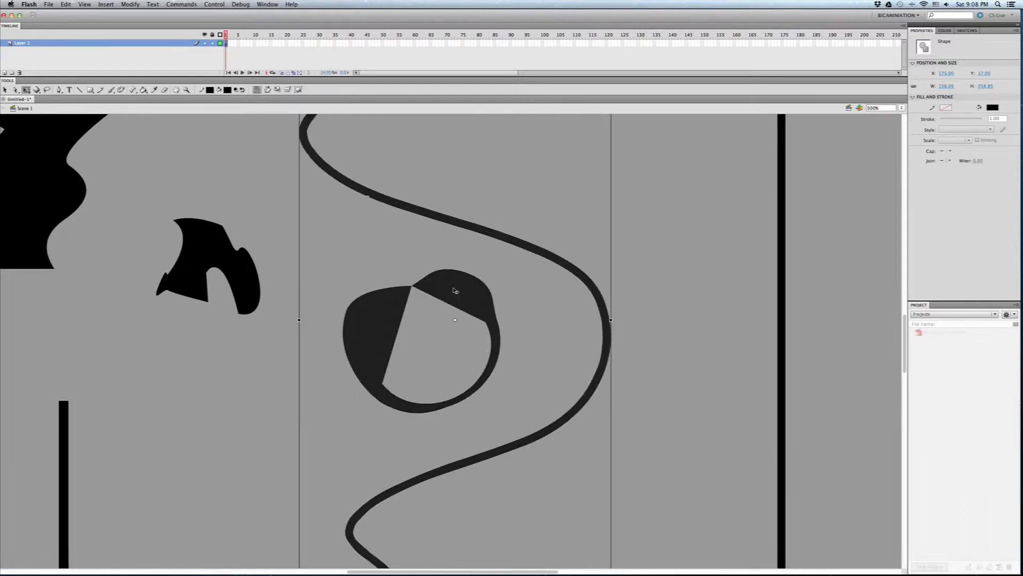
{"action": "left_click", "coordinate": [744, 229]}
{"action": "left_click", "coordinate": [447, 292]}
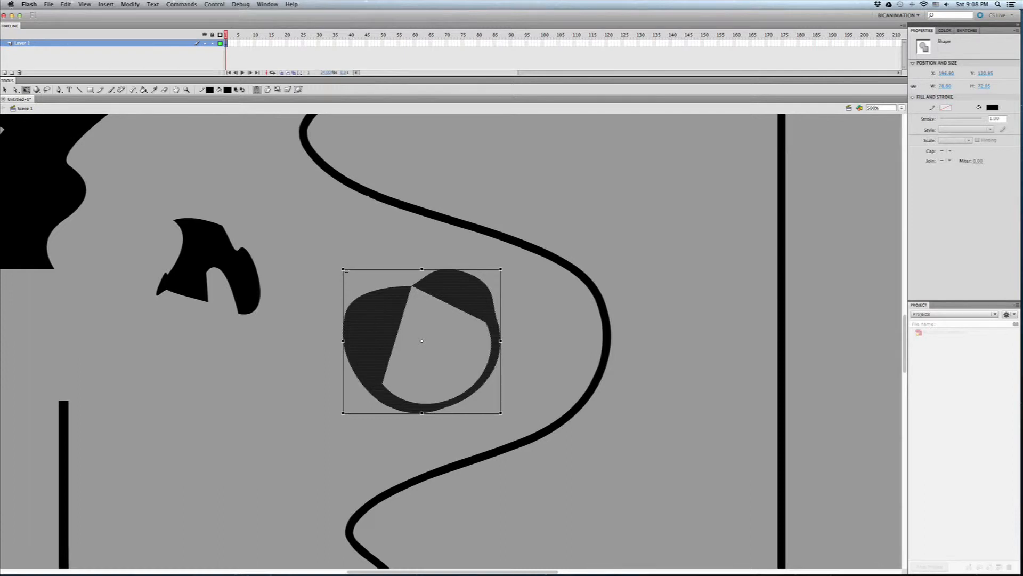
- Undo trial scalings of the round shape and enlarge it proportionally from its upper-left corner to about 89 by 82 px
{"action": "left_click_drag", "start_coordinate": [343, 269], "coordinate": [381, 342]}
{"action": "key", "text": "super+z"}
{"action": "key", "text": "super+equal"}
{"action": "key", "text": "super+equal"}
{"action": "key", "text": "super+minus"}
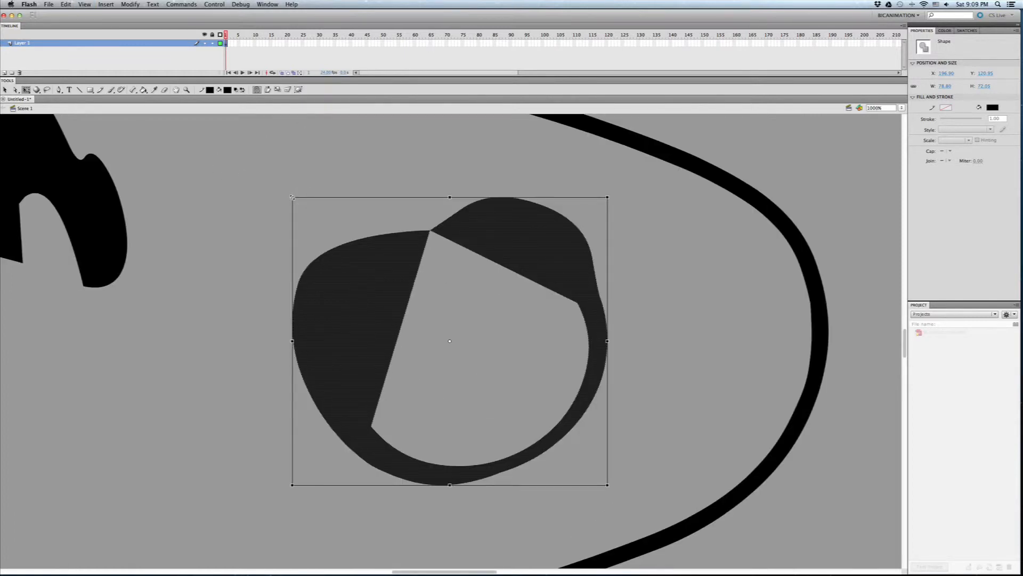
{"action": "left_click_drag", "start_coordinate": [291, 196], "coordinate": [358, 217]}
{"action": "key", "text": "super+z"}
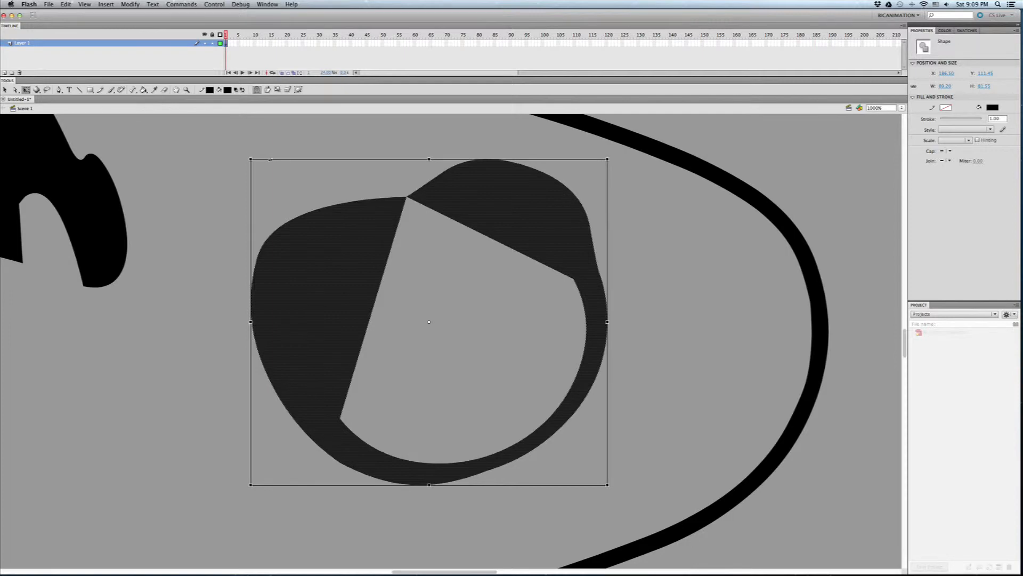
- Skew the round shape along its top and bottom edges, and rotate it counterclockwise into a slanted position beside the small black shape
{"action": "left_click_drag", "start_coordinate": [273, 158], "coordinate": [64, 160]}
{"action": "left_click_drag", "start_coordinate": [525, 485], "coordinate": [646, 480]}
{"action": "left_click_drag", "start_coordinate": [661, 418], "coordinate": [349, 180]}
{"action": "key", "text": "super+minus"}
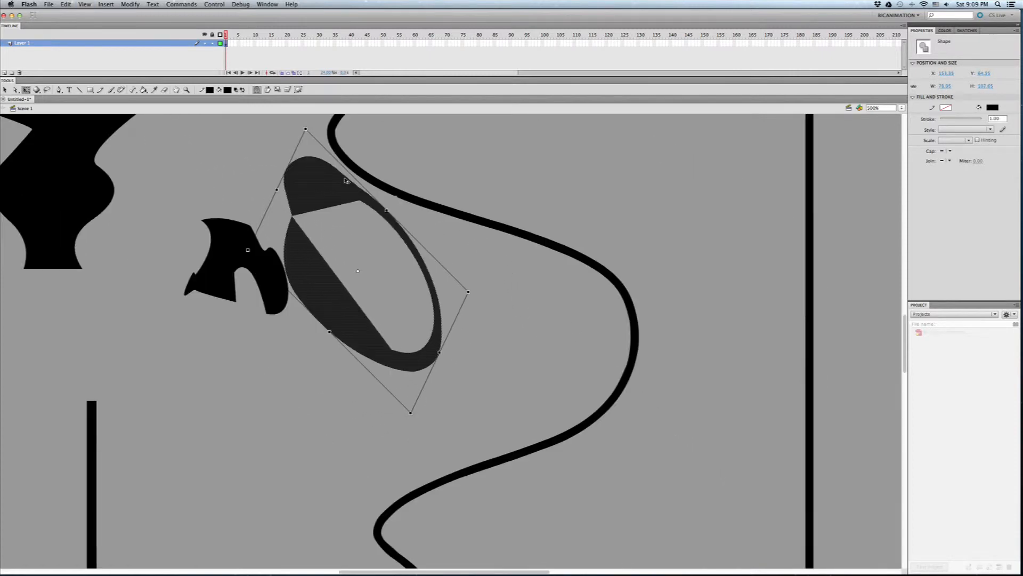
- Move the slanted round shape right and down into the S-curve's bend, and distort it along its edges
{"action": "left_click_drag", "start_coordinate": [431, 255], "coordinate": [547, 369]}
{"action": "left_click_drag", "start_coordinate": [374, 373], "coordinate": [414, 426]}
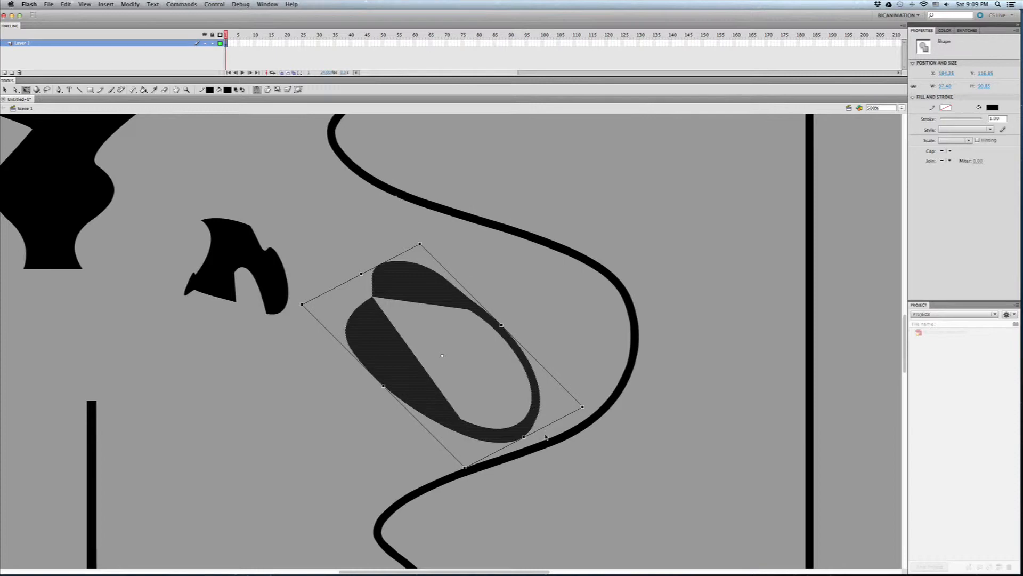
{"action": "left_click_drag", "start_coordinate": [548, 425], "coordinate": [575, 411]}
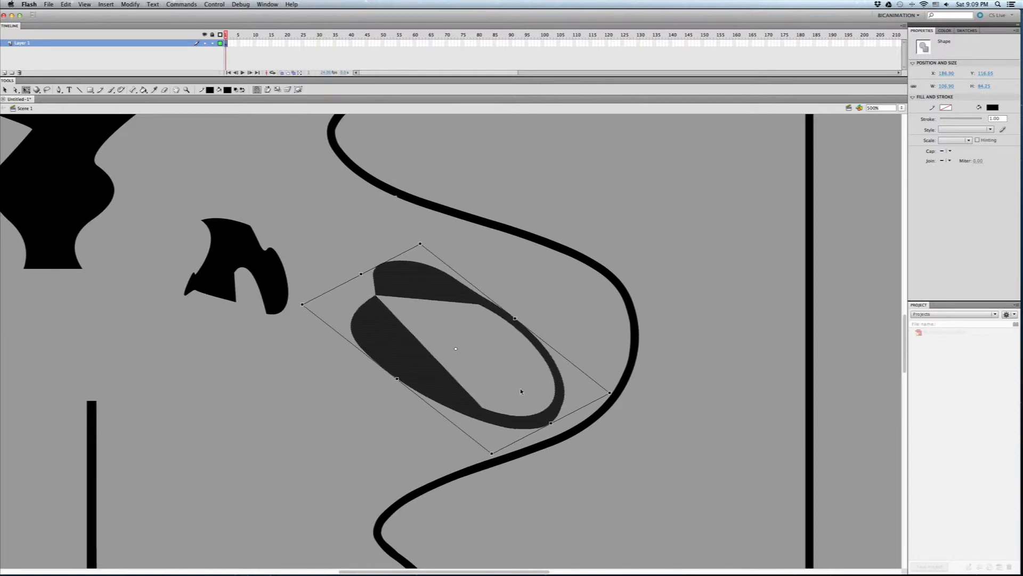
- Scale and skew the slanted round shape further by its edges, and widen it outward from its long lower-left edge
{"action": "key", "text": "super+equal"}
{"action": "left_click_drag", "start_coordinate": [701, 466], "coordinate": [660, 450]}
{"action": "left_click_drag", "start_coordinate": [137, 260], "coordinate": [177, 266]}
{"action": "left_click_drag", "start_coordinate": [424, 246], "coordinate": [331, 208]}
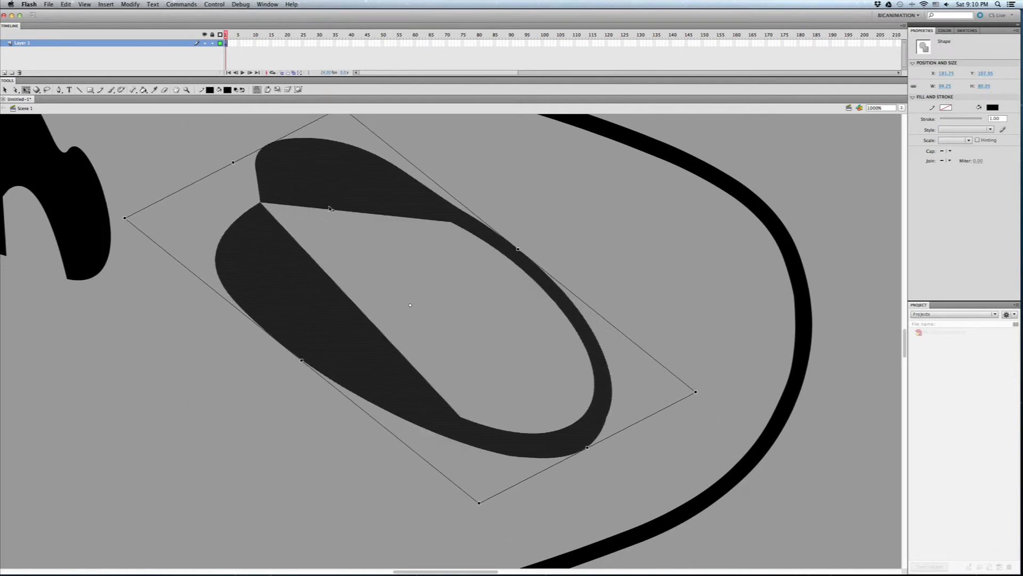
{"action": "left_click_drag", "start_coordinate": [150, 206], "coordinate": [230, 273]}
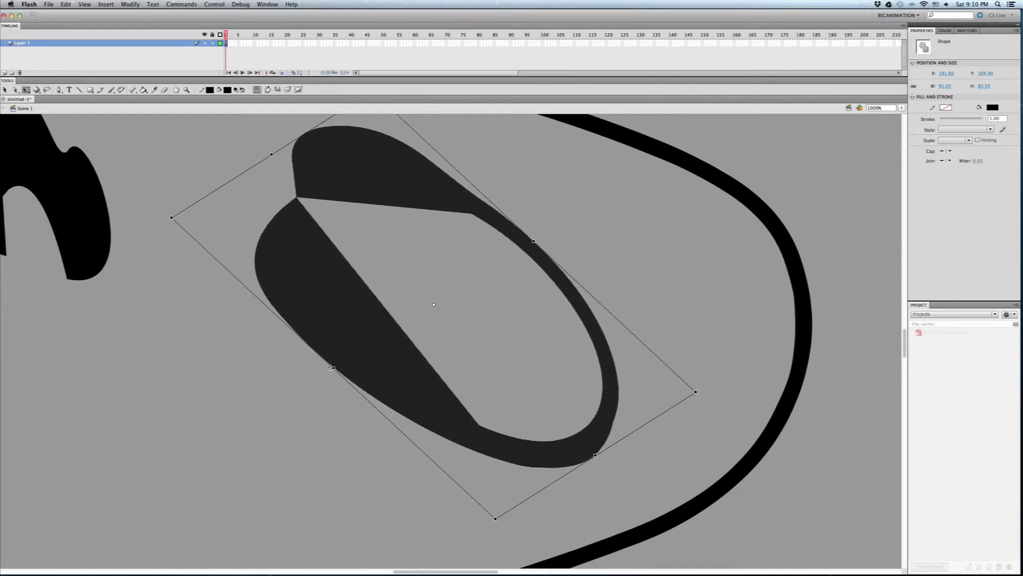
{"action": "left_click_drag", "start_coordinate": [334, 368], "coordinate": [288, 407]}
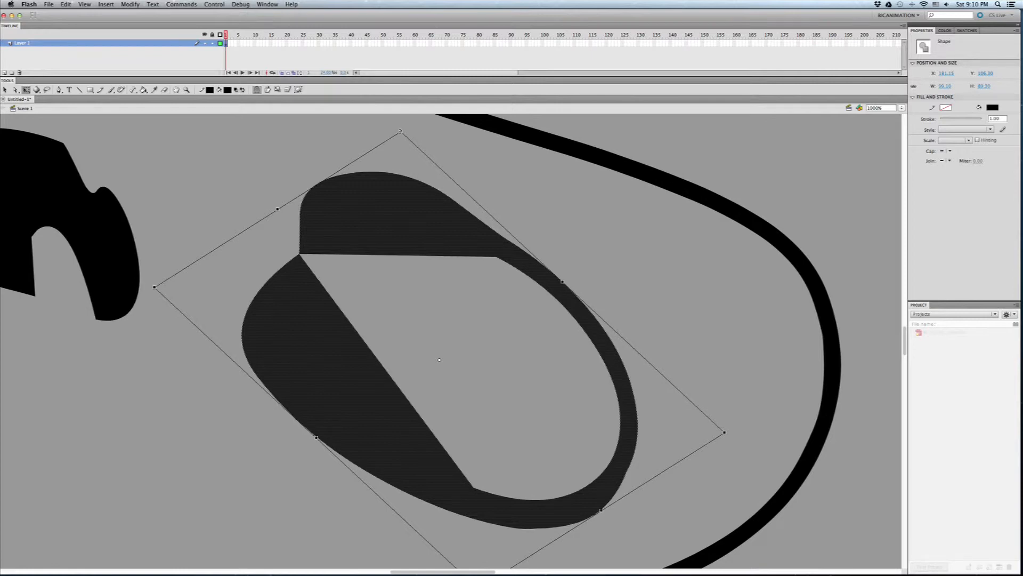
- Rotate the slanted round shape clockwise from its upper corner until it stands nearly upright
{"action": "key", "text": "super+="}
{"action": "left_click_drag", "start_coordinate": [356, 211], "coordinate": [343, 464]}
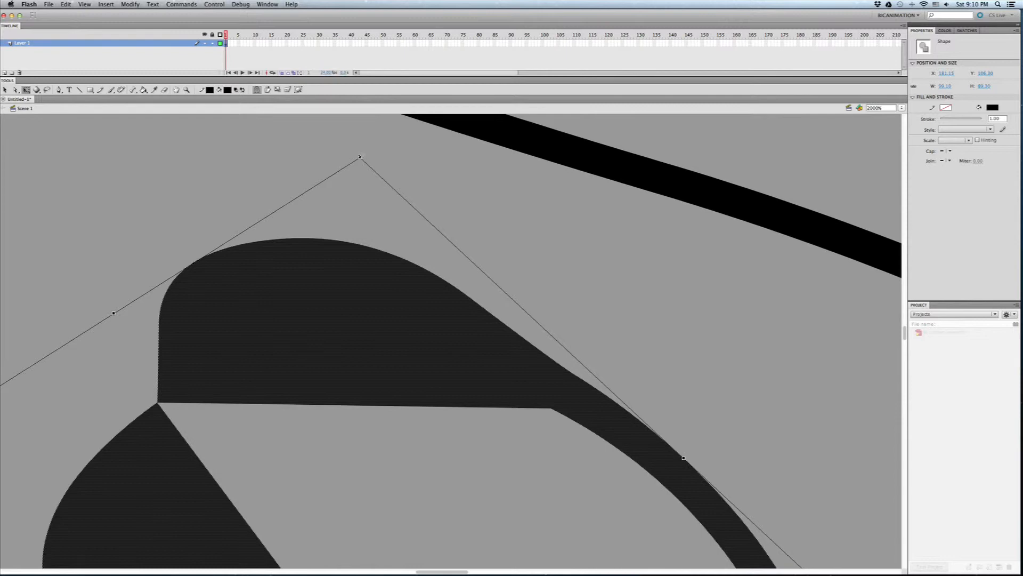
{"action": "left_click_drag", "start_coordinate": [361, 154], "coordinate": [662, 267]}
{"action": "key", "text": "super+minus"}
{"action": "key", "text": "super+minus"}
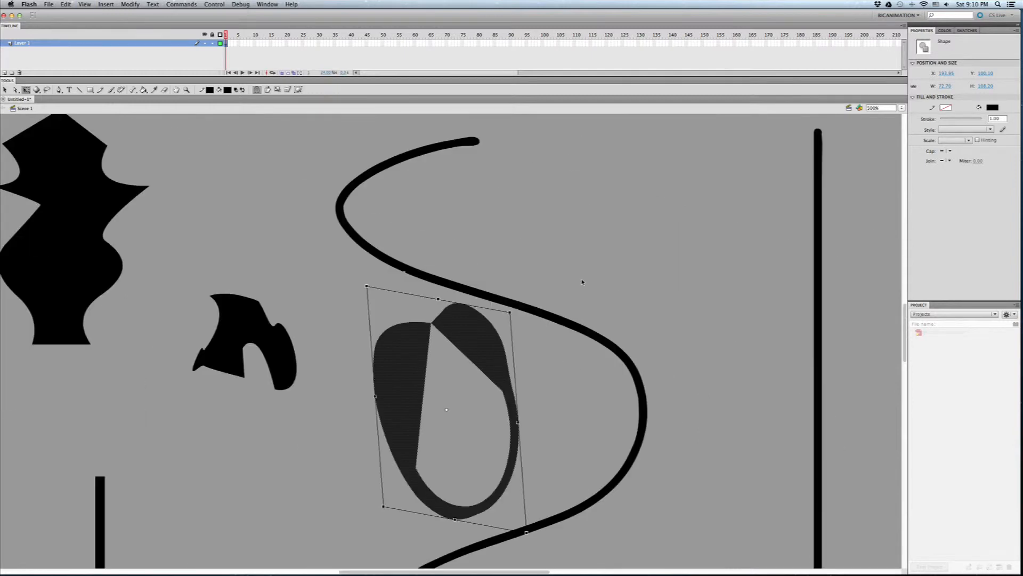
- Skew the round shape's bottom and side edges until its bounding box is nearly rectangular, and move it left, clear of the S-curve
{"action": "left_click_drag", "start_coordinate": [512, 308], "coordinate": [535, 308]}
{"action": "mouse_move", "coordinate": [457, 301]}
{"action": "left_mouse_down"}
{"action": "mouse_move", "coordinate": [428, 299]}
{"action": "mouse_move", "coordinate": [456, 305]}
{"action": "left_mouse_up"}
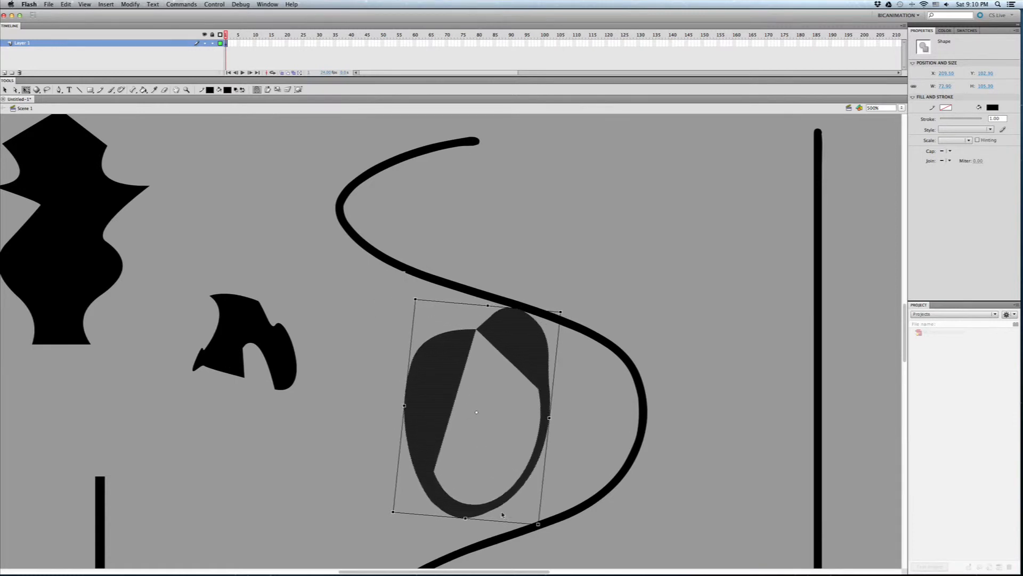
{"action": "left_click_drag", "start_coordinate": [502, 520], "coordinate": [527, 521]}
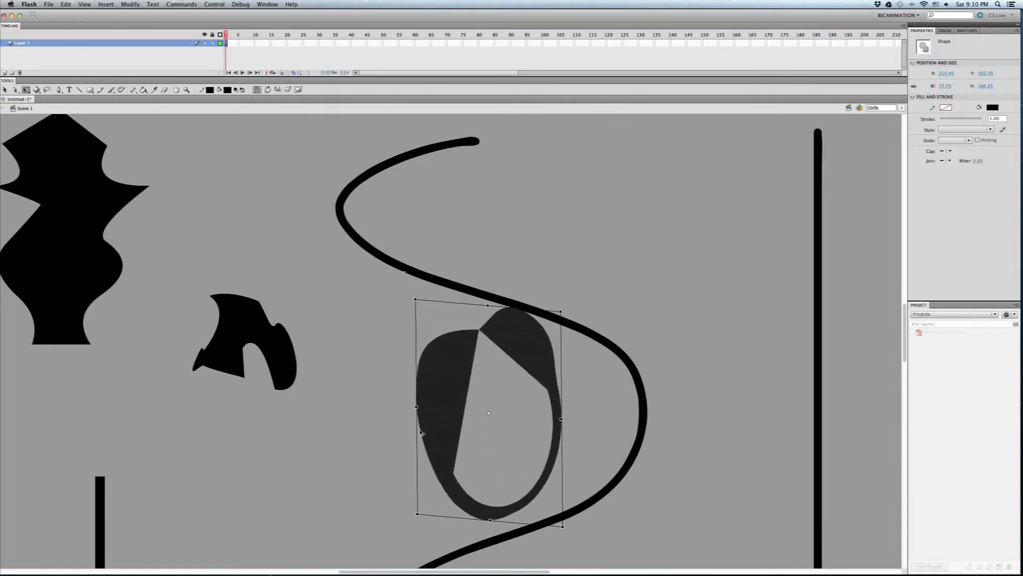
{"action": "left_click_drag", "start_coordinate": [416, 366], "coordinate": [416, 394]}
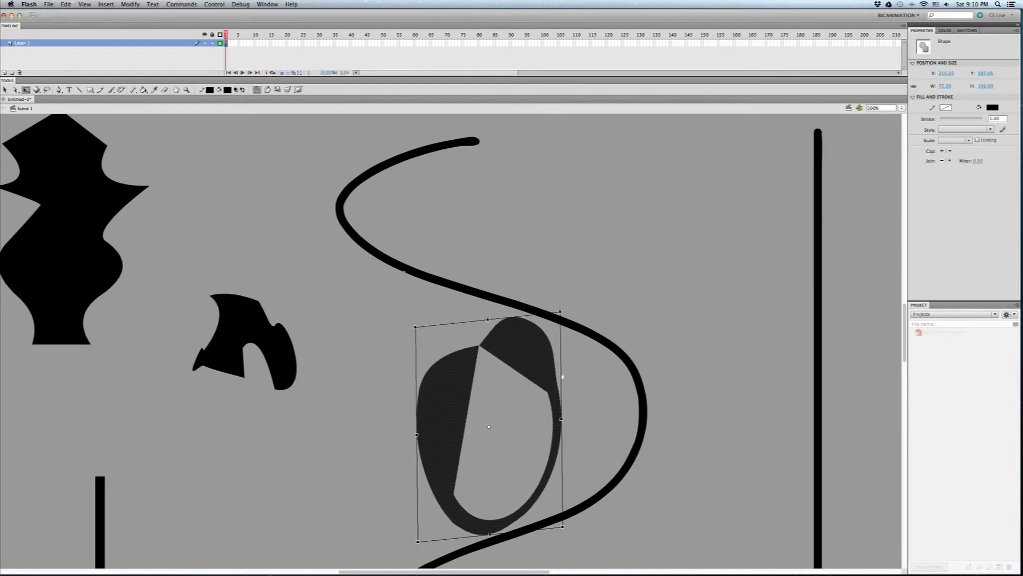
{"action": "left_click_drag", "start_coordinate": [562, 376], "coordinate": [561, 391]}
{"action": "left_click_drag", "start_coordinate": [492, 422], "coordinate": [420, 399]}
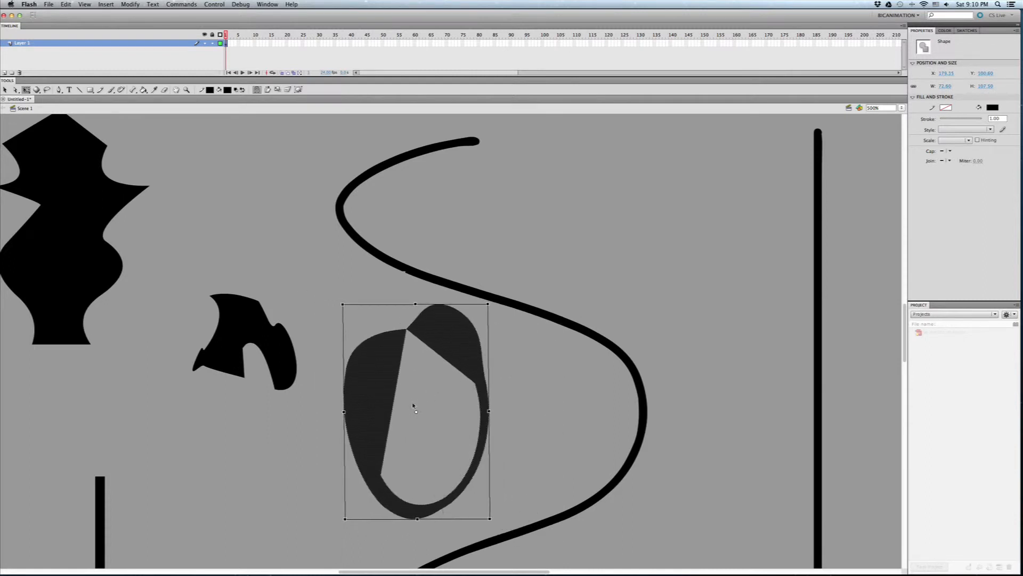
- Try transforming the round shape from its upper-right corner and its top edge, undoing each change
{"action": "left_click_drag", "start_coordinate": [492, 301], "coordinate": [453, 336]}
{"action": "key", "text": "ctrl+z"}
{"action": "left_click_drag", "start_coordinate": [415, 306], "coordinate": [395, 381]}
{"action": "key", "text": "ctrl+z"}
- Rotate the round shape upside down and back upright, and reduce it to about 76 by 81 px
{"action": "left_click_drag", "start_coordinate": [494, 301], "coordinate": [410, 426]}
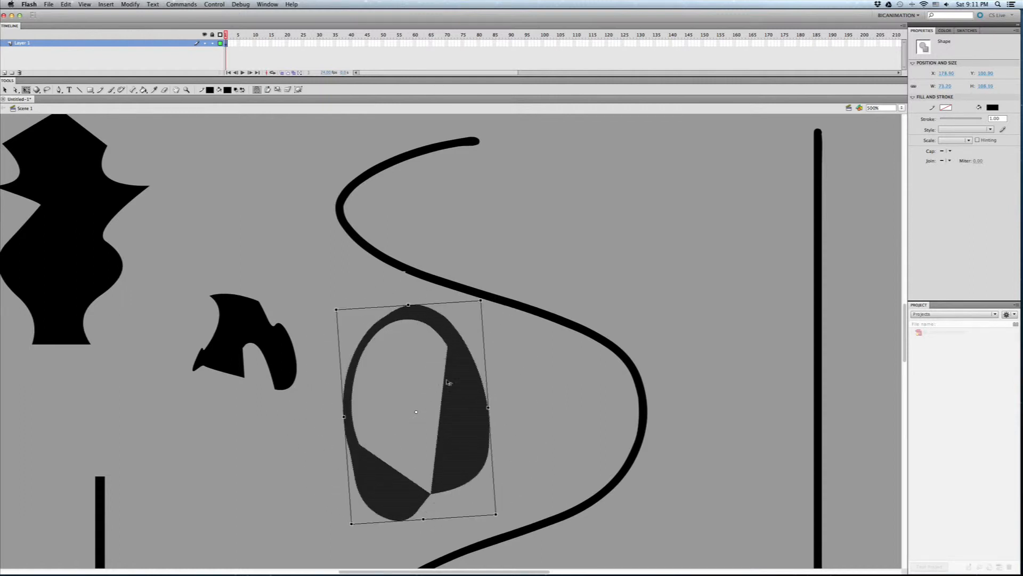
{"action": "left_click_drag", "start_coordinate": [484, 296], "coordinate": [415, 356]}
{"action": "mouse_move", "coordinate": [490, 438]}
{"action": "left_mouse_down"}
{"action": "mouse_move", "coordinate": [521, 438]}
{"action": "mouse_move", "coordinate": [496, 437]}
{"action": "left_mouse_up"}
{"action": "left_click_drag", "start_coordinate": [442, 375], "coordinate": [447, 346]}
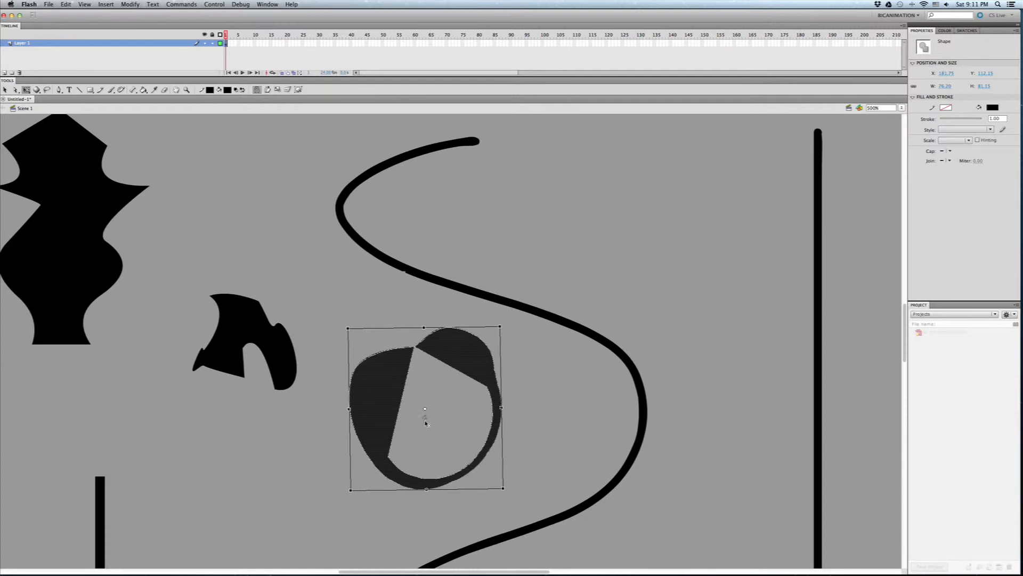
- Set the round shape's transformation point on its bottom edge, and scale and rotate the shape around that point
{"action": "left_click_drag", "start_coordinate": [427, 491], "coordinate": [437, 509]}
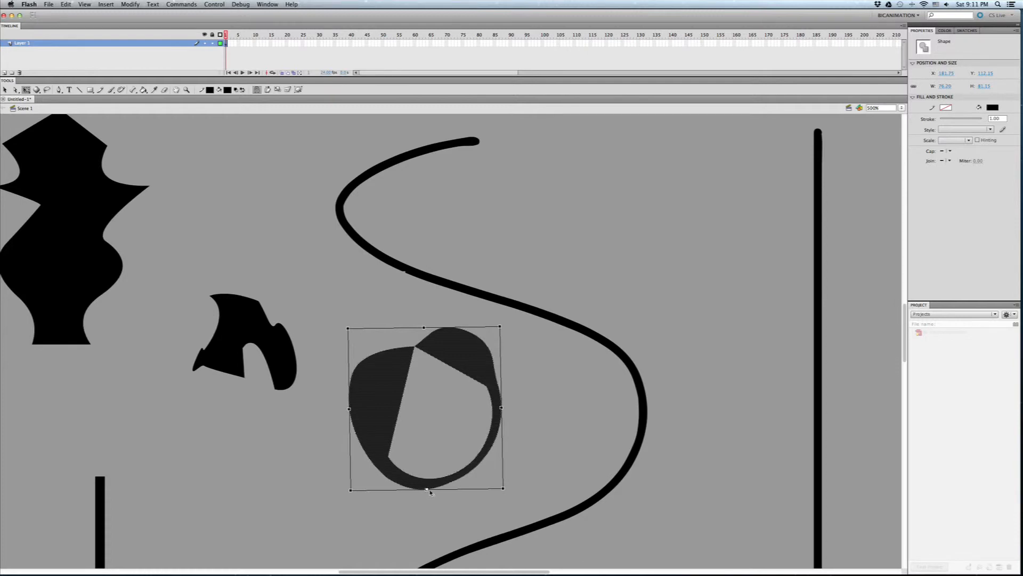
{"action": "left_click_drag", "start_coordinate": [424, 328], "coordinate": [478, 374]}
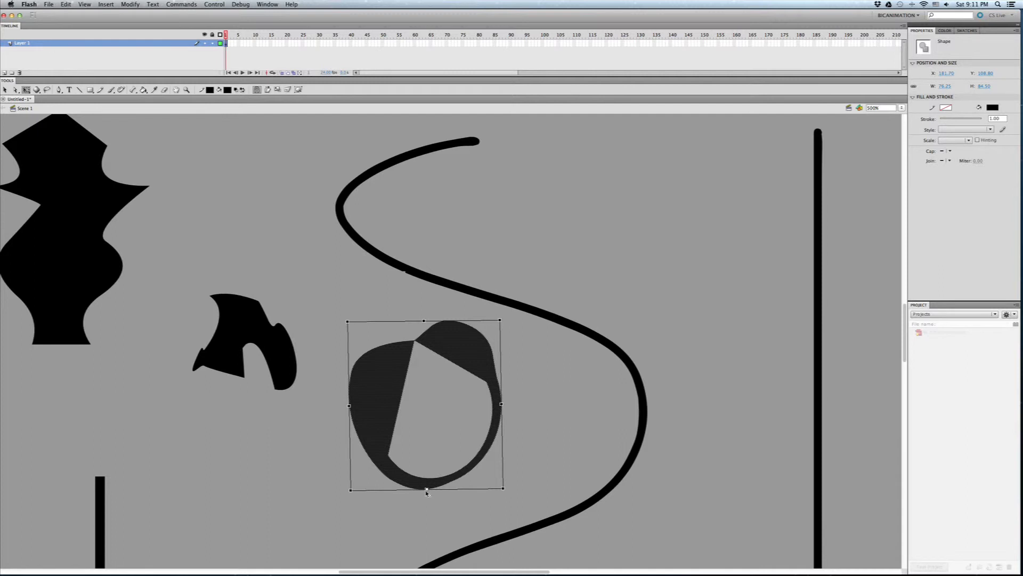
{"action": "left_click_drag", "start_coordinate": [504, 316], "coordinate": [386, 337]}
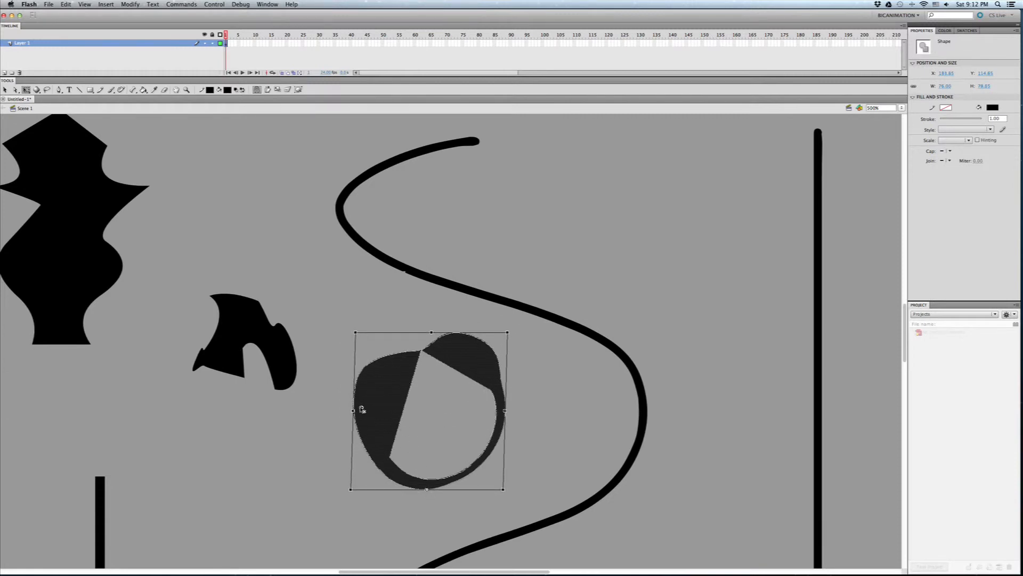
{"action": "left_click", "coordinate": [515, 331]}
{"action": "left_click", "coordinate": [472, 361]}
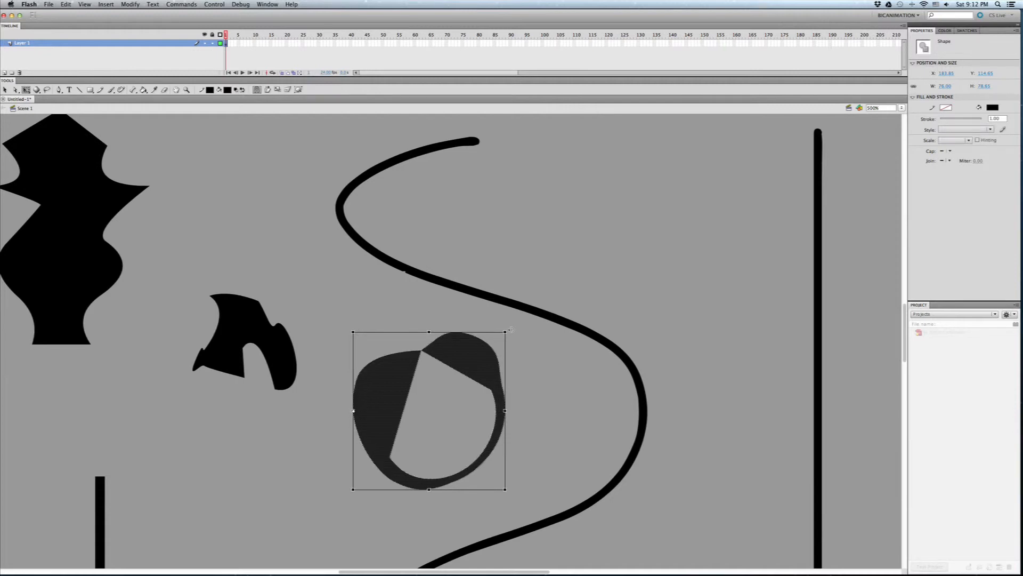
- Rotate the round shape about a quarter turn counterclockwise, pivoting on its left edge and its bottom edge, and deselect it
{"action": "left_click_drag", "start_coordinate": [510, 330], "coordinate": [299, 326]}
{"action": "left_click_drag", "start_coordinate": [338, 389], "coordinate": [404, 441]}
{"action": "left_click_drag", "start_coordinate": [491, 310], "coordinate": [510, 322]}
{"action": "left_click_drag", "start_coordinate": [428, 424], "coordinate": [435, 443]}
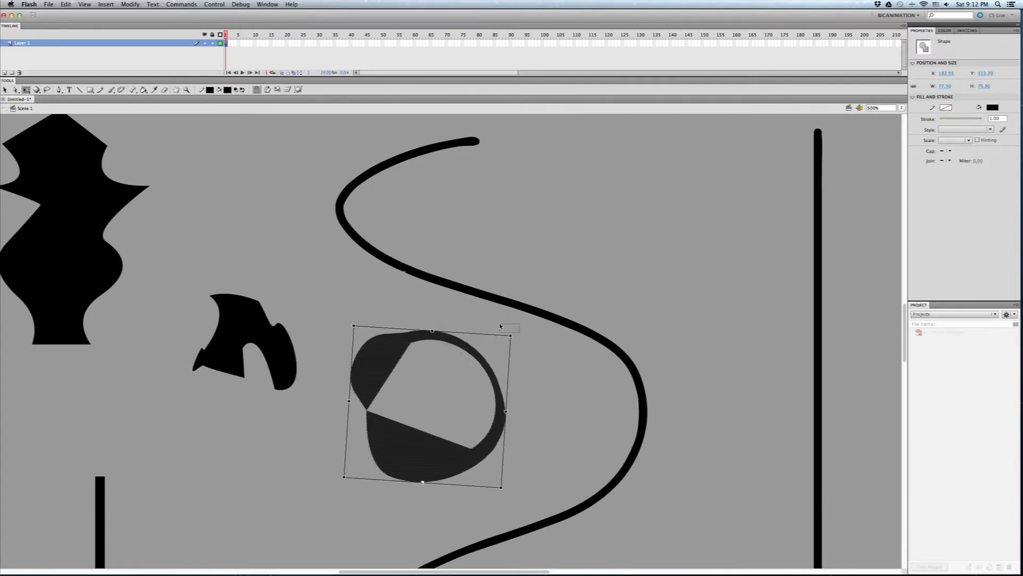
{"action": "left_click", "coordinate": [498, 326]}
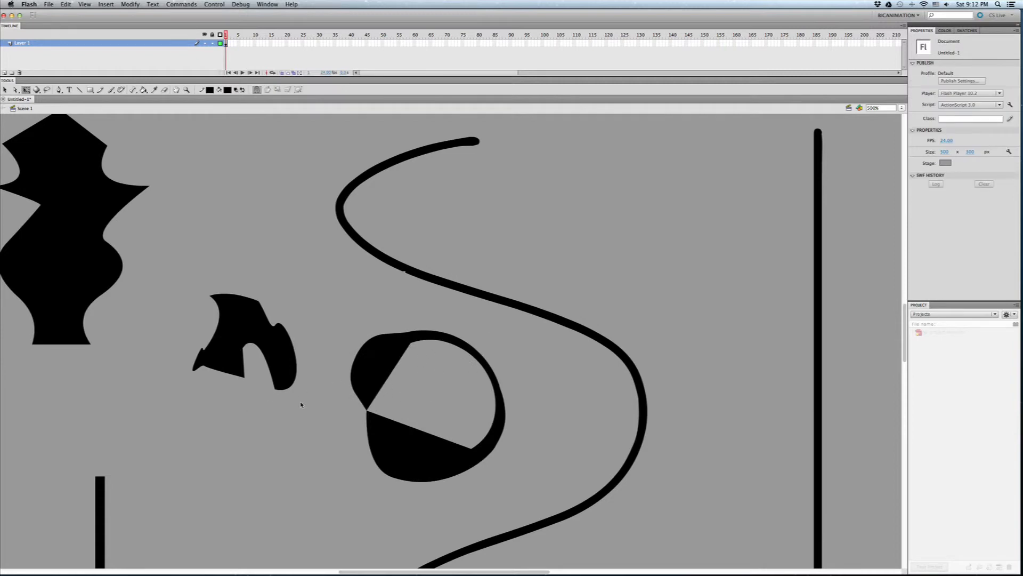
- Reselect the round shape and distort it by pulling its lower-left and lower-right corners outward
{"action": "left_click", "coordinate": [377, 350]}
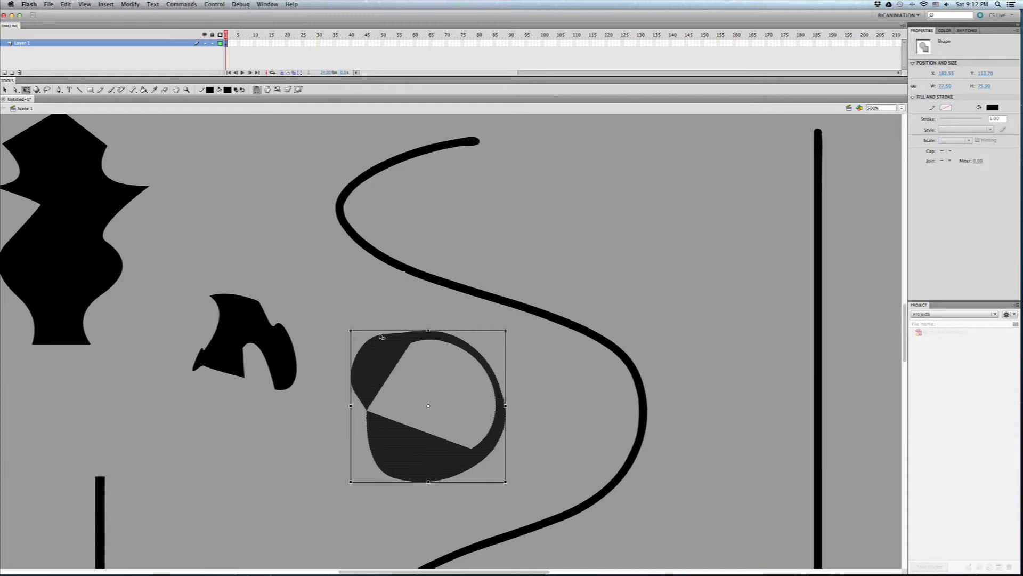
{"action": "left_click", "coordinate": [382, 332]}
{"action": "left_click", "coordinate": [369, 347]}
{"action": "left_click", "coordinate": [347, 318]}
{"action": "left_click", "coordinate": [367, 413]}
{"action": "left_click_drag", "start_coordinate": [351, 482], "coordinate": [181, 494]}
{"action": "left_click_drag", "start_coordinate": [507, 491], "coordinate": [663, 412]}
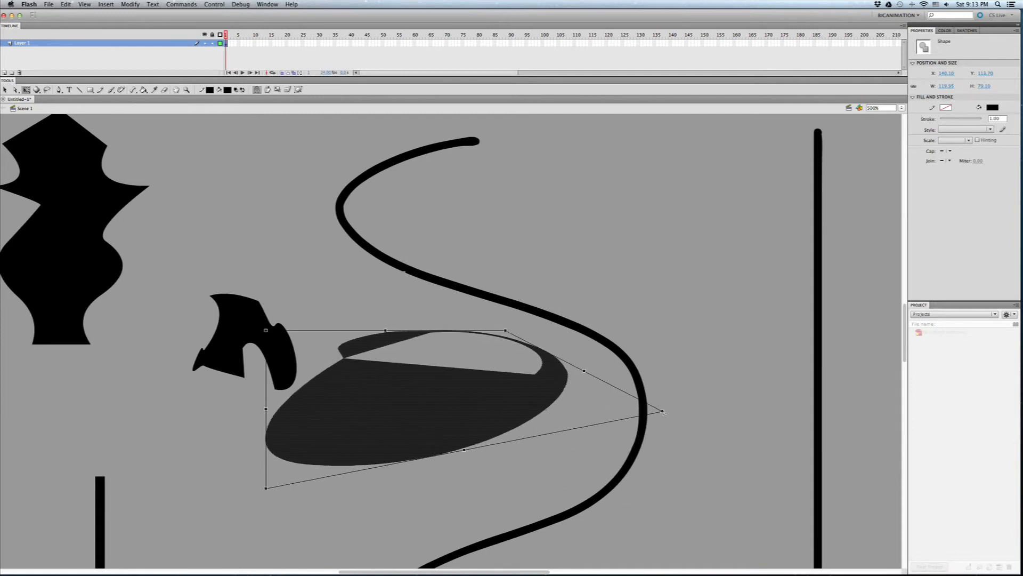
- Distort the shape's lower-left corner farther out and its upper corners inward, giving a slanted ellipse about 128 by 62 px
{"action": "left_click_drag", "start_coordinate": [266, 467], "coordinate": [155, 473]}
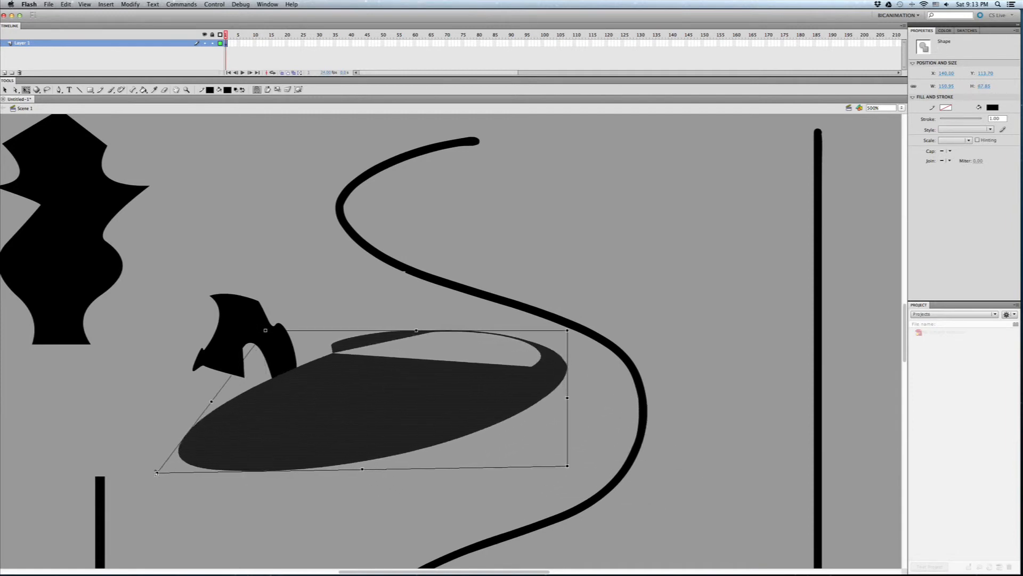
{"action": "left_click_drag", "start_coordinate": [410, 417], "coordinate": [446, 448]}
{"action": "left_click_drag", "start_coordinate": [600, 367], "coordinate": [542, 399]}
{"action": "left_click_drag", "start_coordinate": [209, 401], "coordinate": [285, 386]}
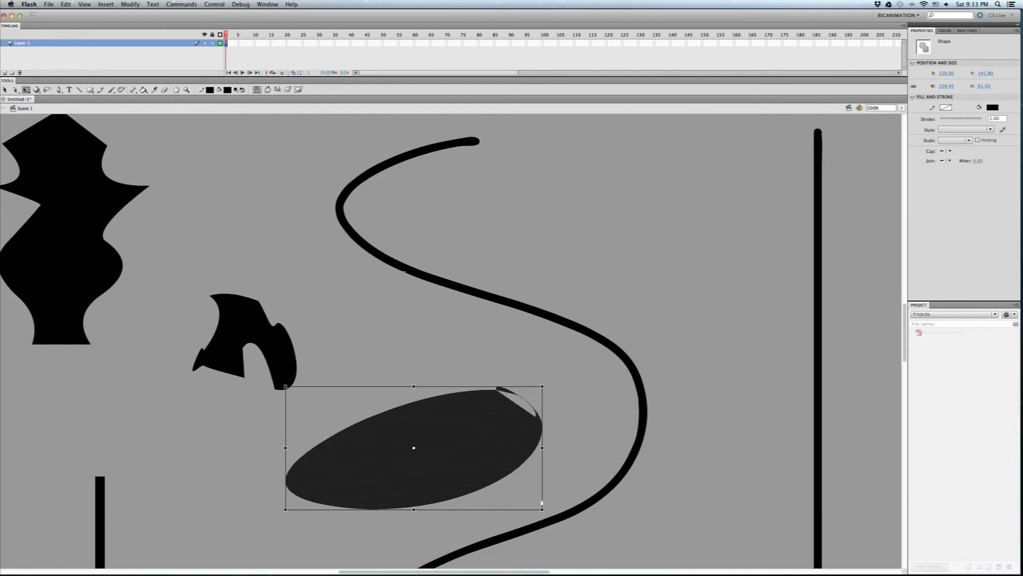
- Keep distorting the slanted ellipse from its corners until it is a solid oval about 142 px wide
{"action": "left_click_drag", "start_coordinate": [542, 510], "coordinate": [607, 422]}
{"action": "left_click_drag", "start_coordinate": [573, 386], "coordinate": [469, 362]}
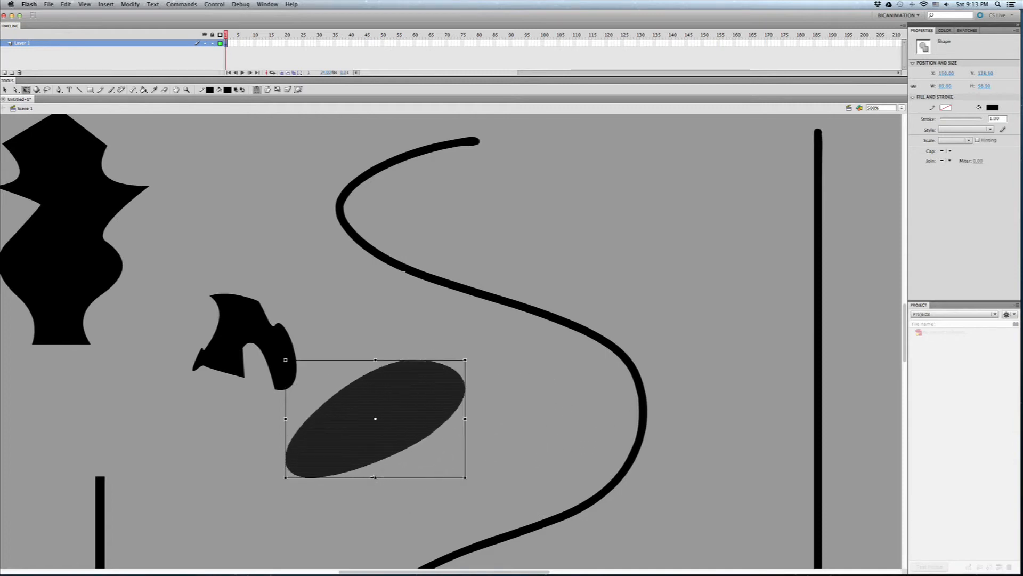
{"action": "left_click_drag", "start_coordinate": [465, 477], "coordinate": [632, 458]}
{"action": "left_click_drag", "start_coordinate": [290, 472], "coordinate": [240, 480]}
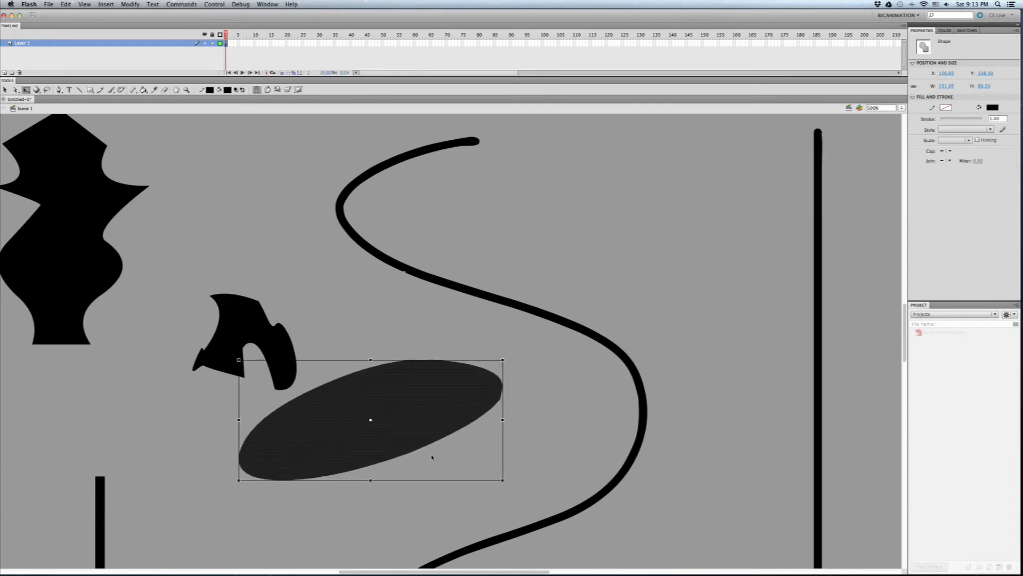
{"action": "left_click_drag", "start_coordinate": [503, 473], "coordinate": [534, 502]}
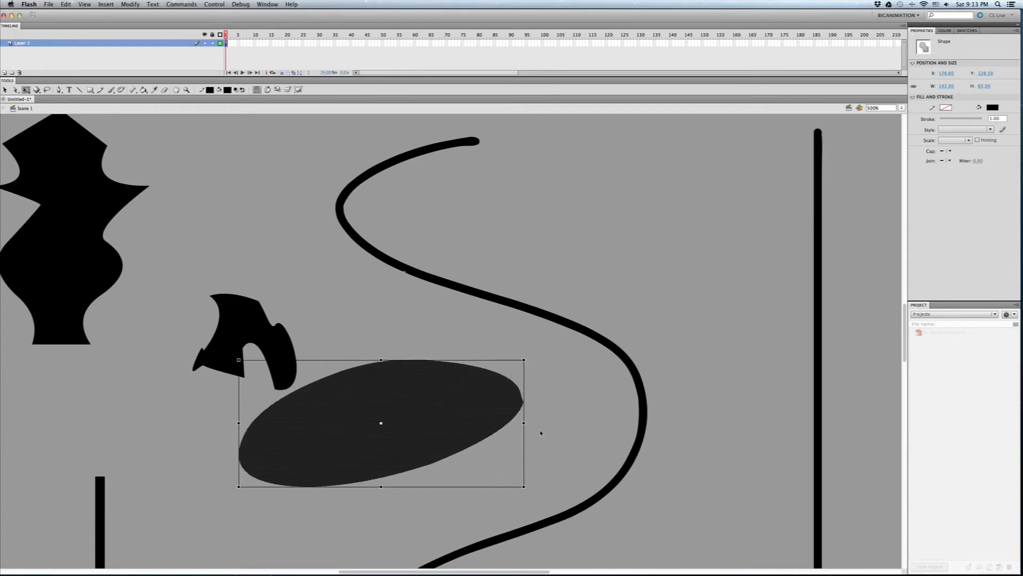
- Distort the oval's upper and lower corners into a long, narrow diagonal leaf about 149 px wide, reaching down to the left
{"action": "left_click_drag", "start_coordinate": [526, 362], "coordinate": [442, 356]}
{"action": "left_click_drag", "start_coordinate": [238, 359], "coordinate": [406, 355]}
{"action": "left_click_drag", "start_coordinate": [302, 488], "coordinate": [238, 491]}
{"action": "mouse_move", "coordinate": [446, 478]}
{"action": "left_mouse_down"}
{"action": "mouse_move", "coordinate": [610, 506]}
{"action": "mouse_move", "coordinate": [451, 478]}
{"action": "left_mouse_up"}
{"action": "left_click_drag", "start_coordinate": [342, 423], "coordinate": [150, 539]}
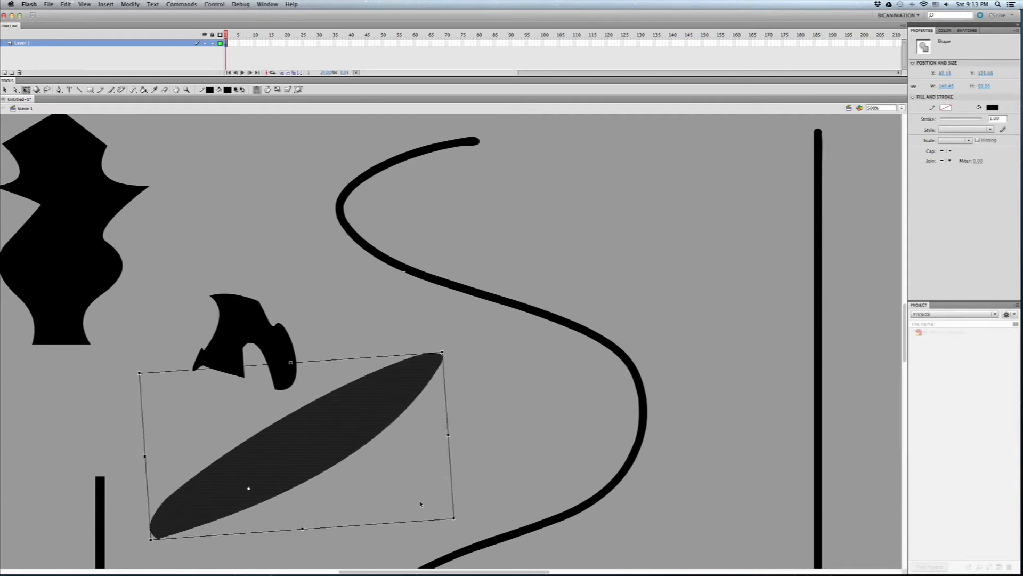
{"action": "left_click_drag", "start_coordinate": [454, 519], "coordinate": [559, 528]}
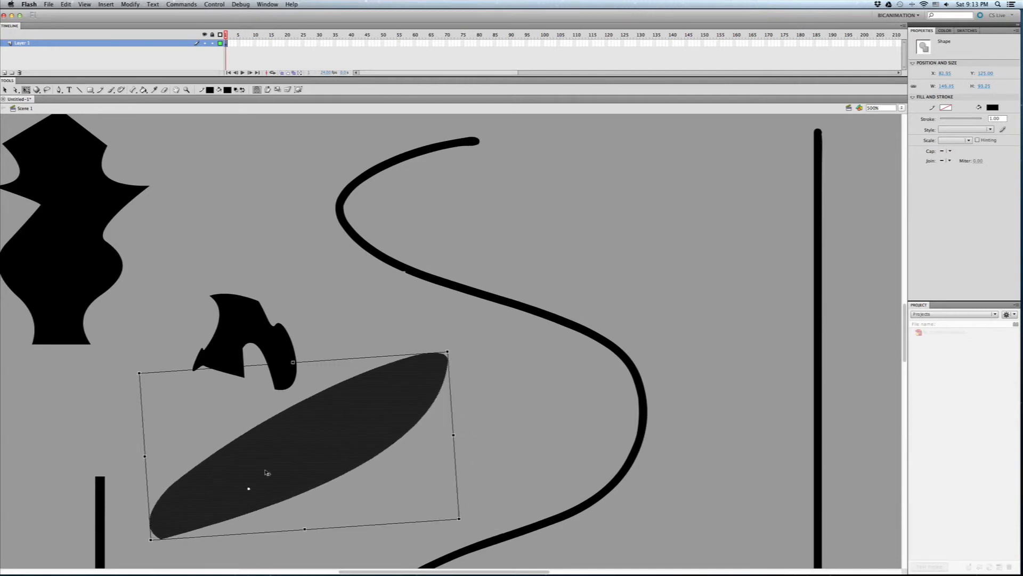
- Distort the short vertical line into a cone by pulling its upper corner down and its lower corners outward, and deselect it
{"action": "key", "text": "super+minus"}
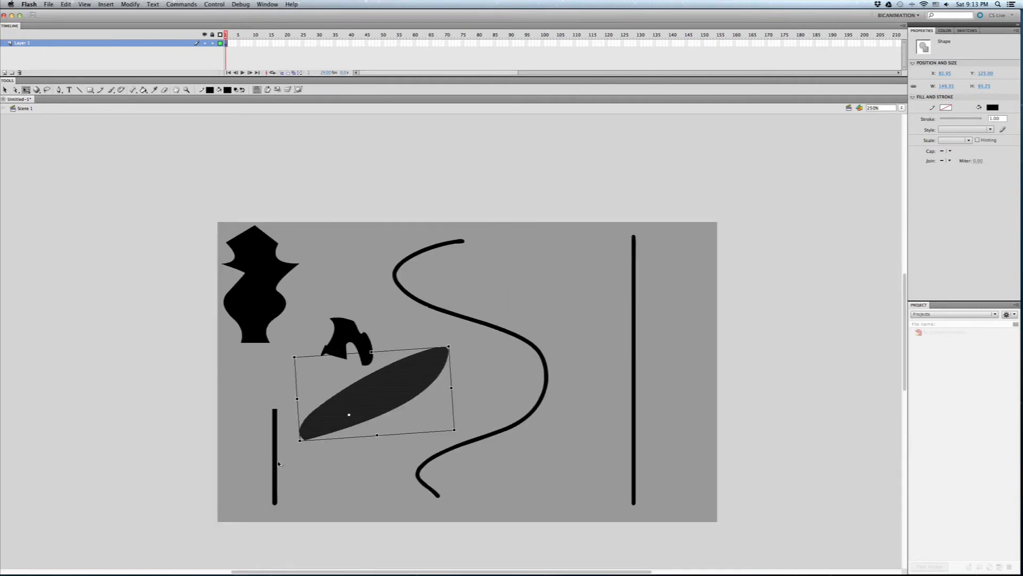
{"action": "left_click", "coordinate": [276, 464]}
{"action": "key", "text": "super+equal"}
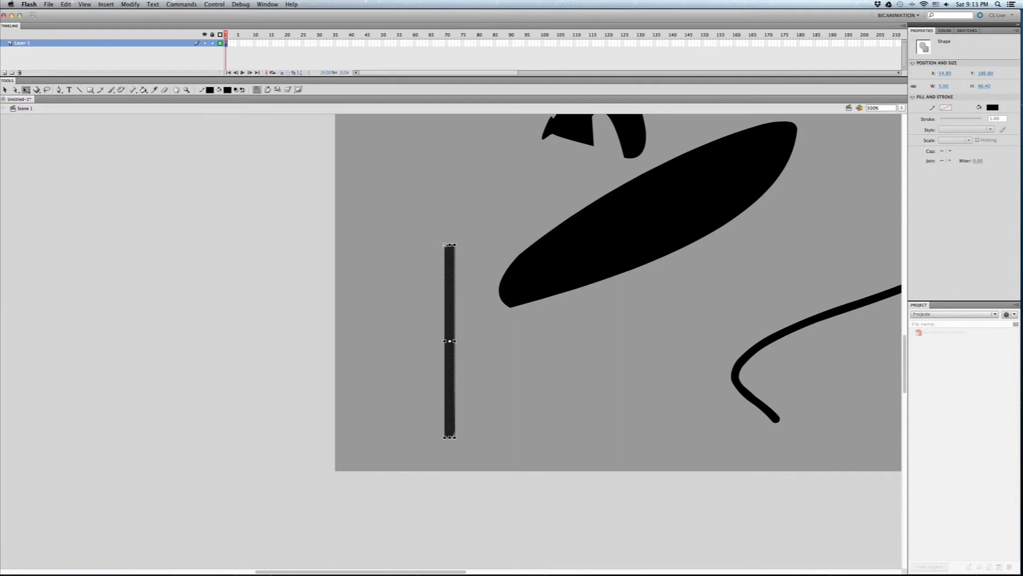
{"action": "left_click_drag", "start_coordinate": [446, 245], "coordinate": [448, 279]}
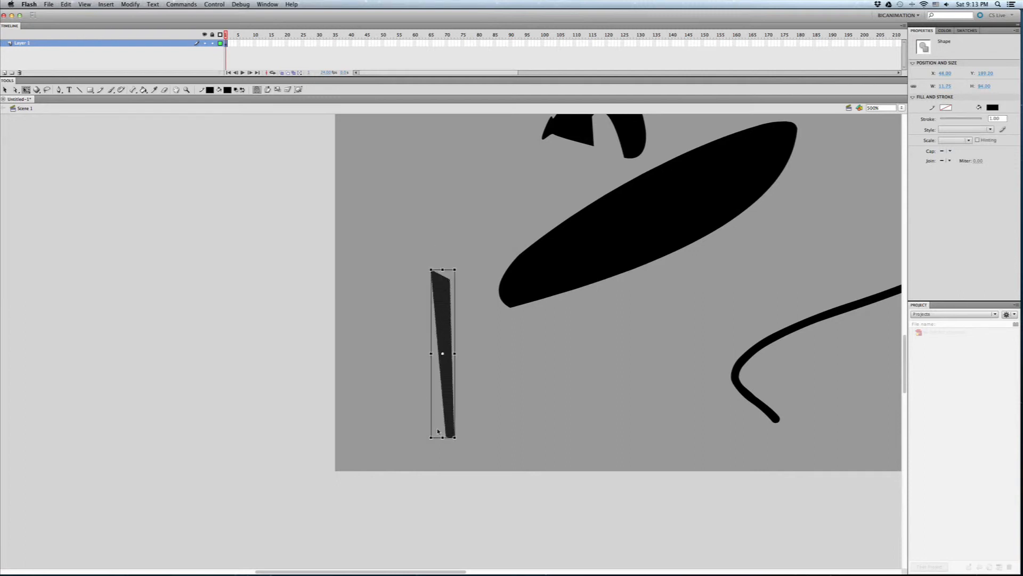
{"action": "left_click_drag", "start_coordinate": [431, 438], "coordinate": [206, 394]}
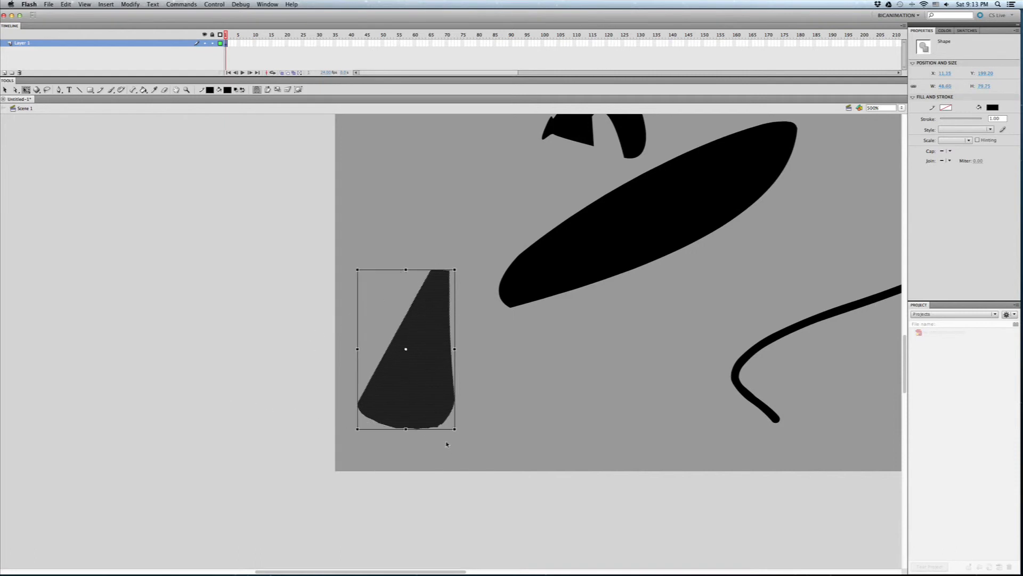
{"action": "left_click_drag", "start_coordinate": [458, 430], "coordinate": [568, 370]}
{"action": "left_click_drag", "start_coordinate": [360, 400], "coordinate": [350, 393]}
{"action": "left_click", "coordinate": [478, 448]}
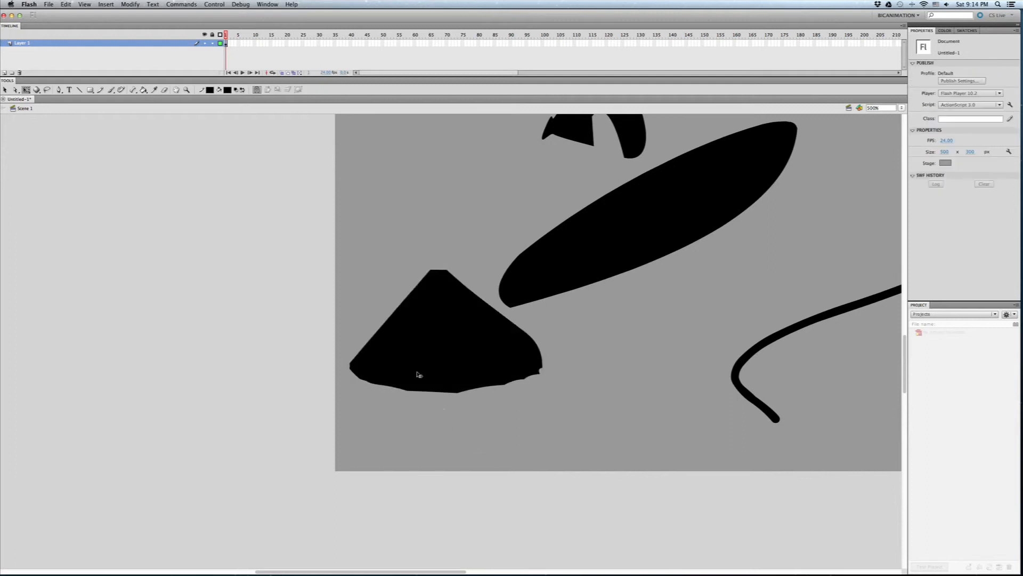
- Distort the cone's upper corners inward and its lower corners outward to about 107 by 59 px, and deselect it
{"action": "left_click", "coordinate": [448, 283]}
{"action": "left_click_drag", "start_coordinate": [542, 270], "coordinate": [531, 283]}
{"action": "left_click_drag", "start_coordinate": [349, 276], "coordinate": [356, 287]}
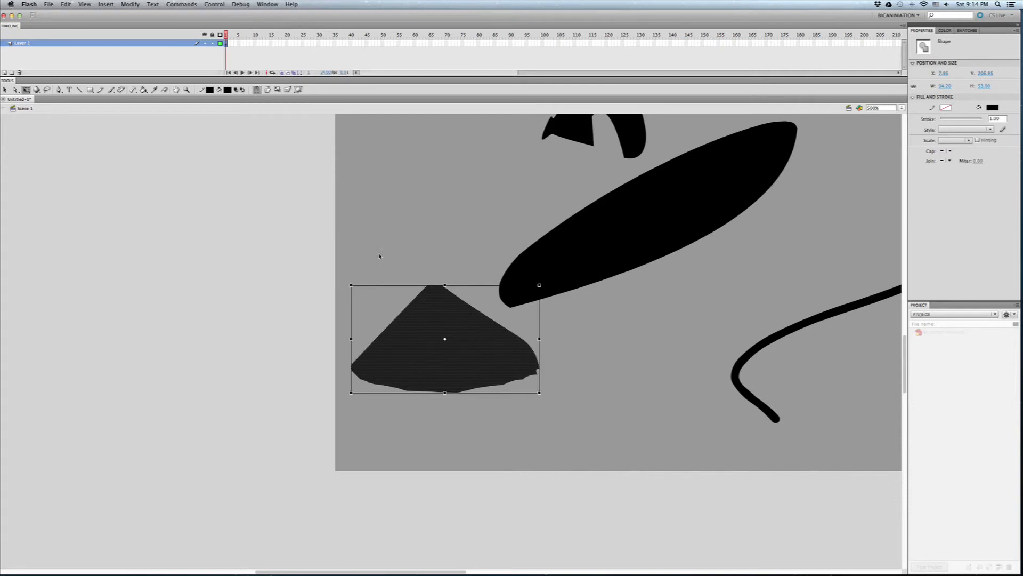
{"action": "left_click_drag", "start_coordinate": [352, 392], "coordinate": [338, 397]}
{"action": "mouse_move", "coordinate": [542, 399]}
{"action": "left_mouse_down"}
{"action": "mouse_move", "coordinate": [562, 413]}
{"action": "mouse_move", "coordinate": [554, 409]}
{"action": "left_mouse_up"}
{"action": "left_click", "coordinate": [404, 438]}
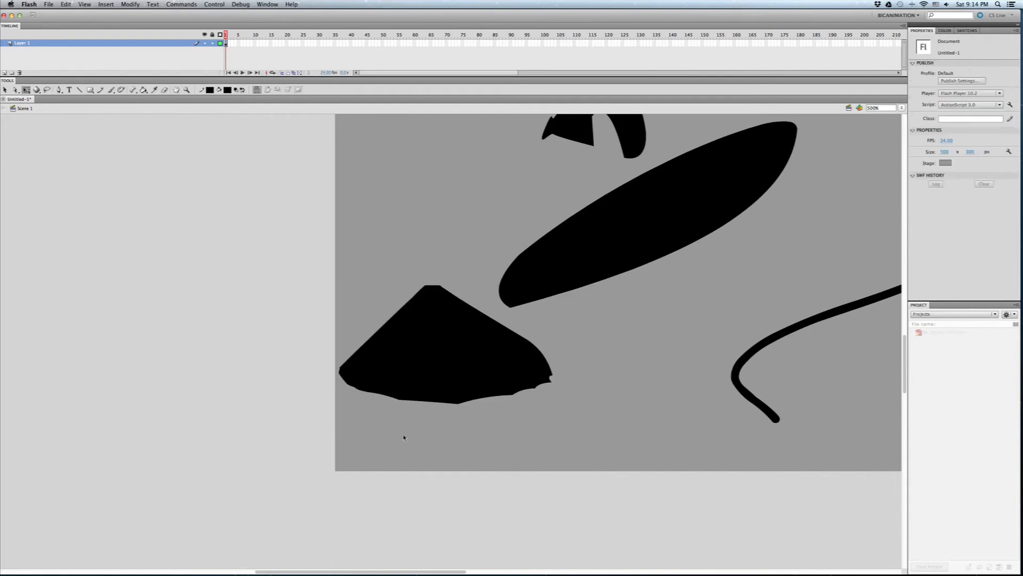
- Apply the Envelope modifier to the cone and pull its right and lower curve handles inward to hollow the bottom edge
{"action": "key", "text": "super+minus"}
{"action": "key", "text": "super+minus"}
{"action": "key", "text": "super+equal"}
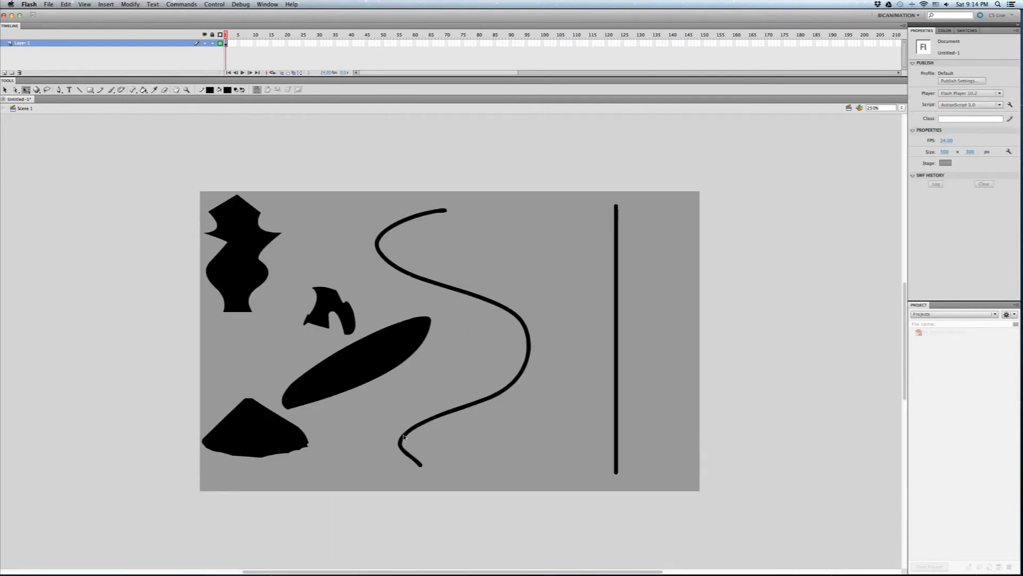
{"action": "left_click", "coordinate": [238, 418]}
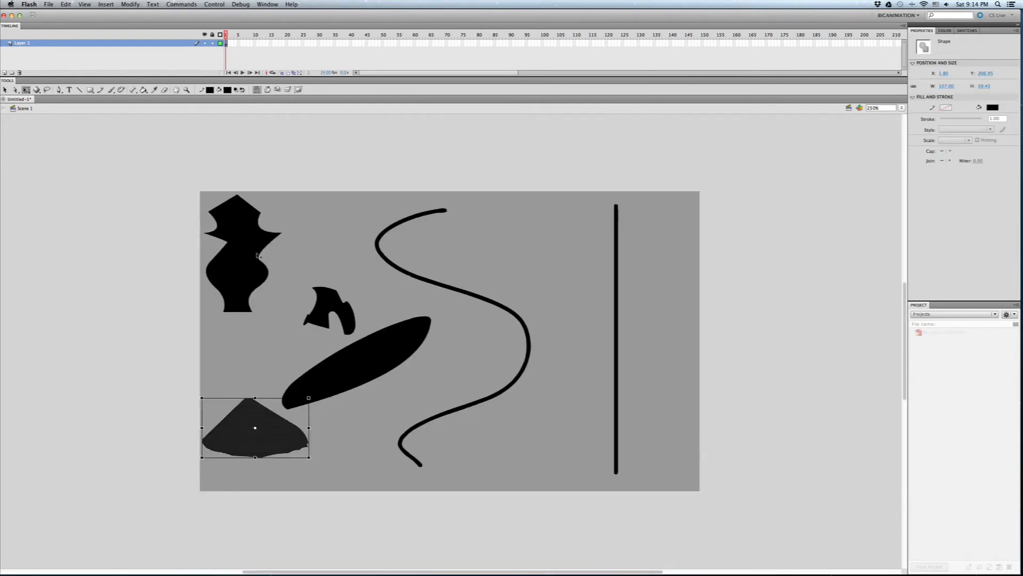
{"action": "left_click", "coordinate": [299, 90]}
{"action": "key", "text": "super+equal"}
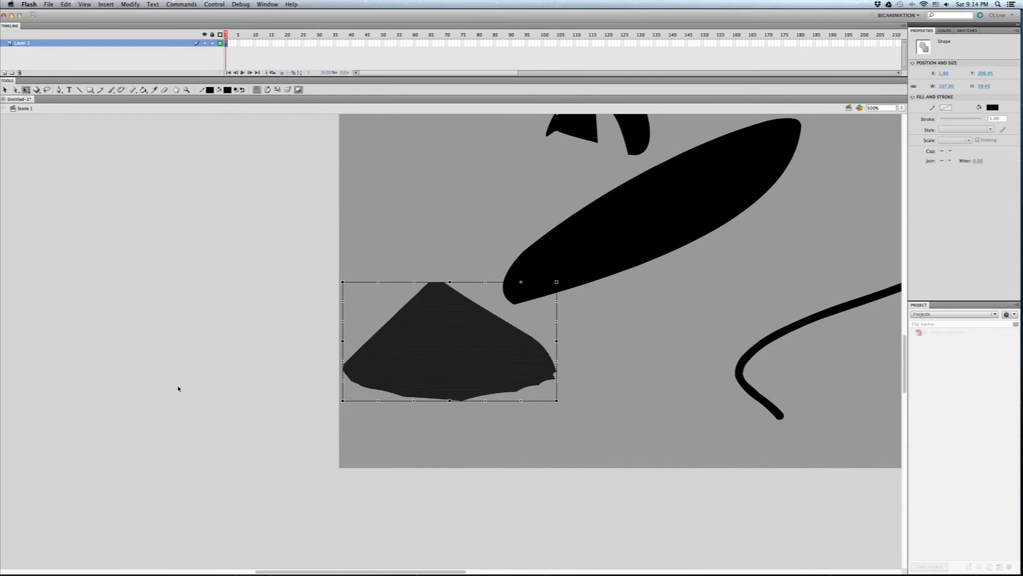
{"action": "key", "text": "super+equal"}
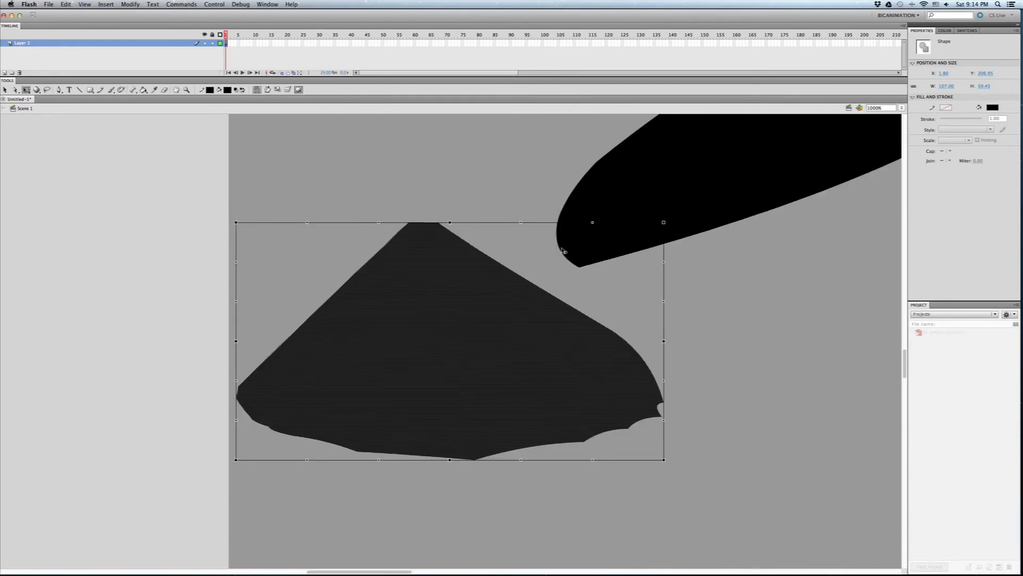
{"action": "left_click_drag", "start_coordinate": [592, 223], "coordinate": [631, 197]}
{"action": "left_click_drag", "start_coordinate": [663, 423], "coordinate": [322, 250]}
{"action": "left_click_drag", "start_coordinate": [378, 459], "coordinate": [412, 326]}
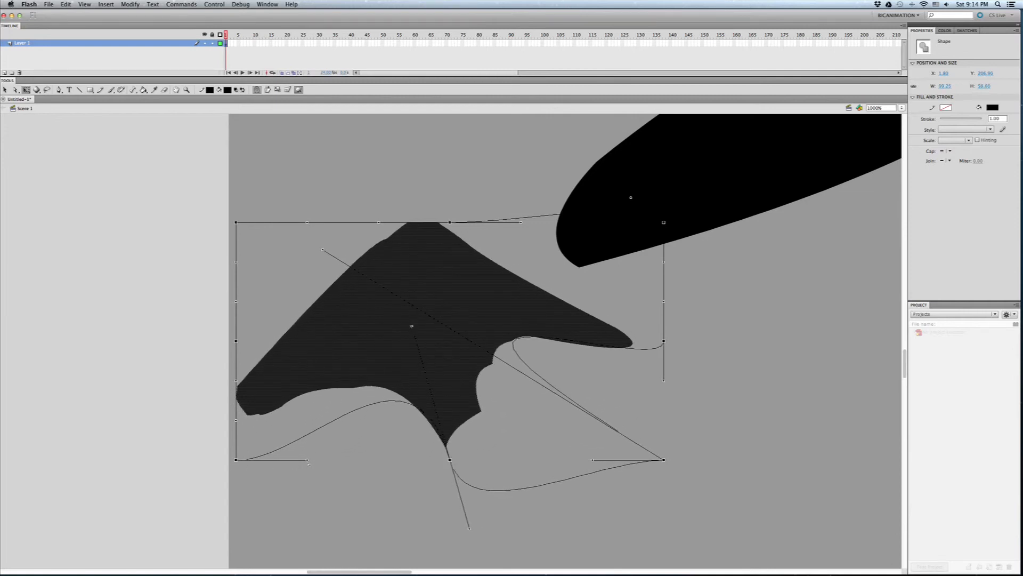
{"action": "left_click_drag", "start_coordinate": [307, 461], "coordinate": [348, 294]}
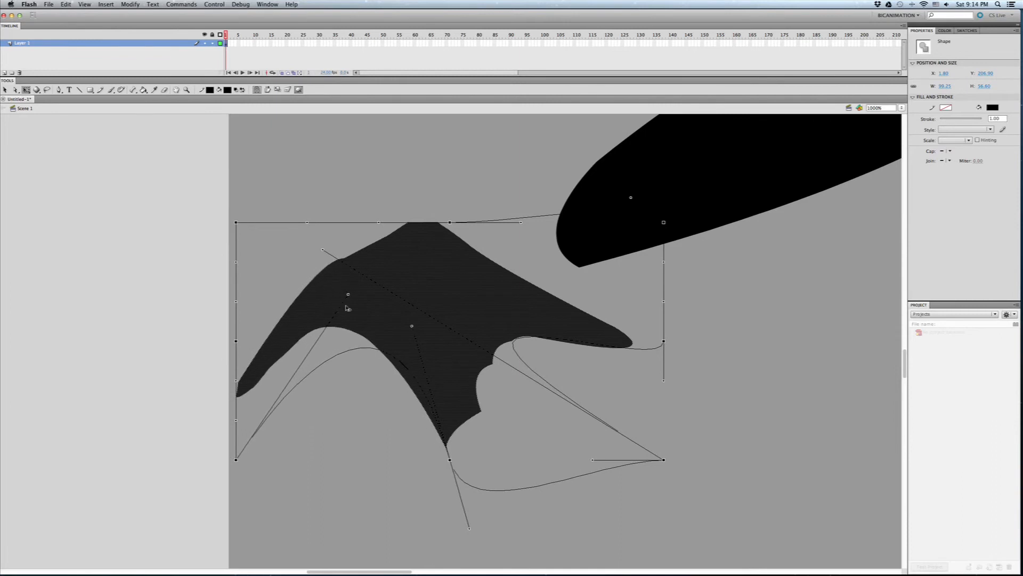
- Reshape the envelope's left side by moving its upper-left corner, that corner's two curve handles and the middle left point
{"action": "left_click_drag", "start_coordinate": [238, 225], "coordinate": [280, 203]}
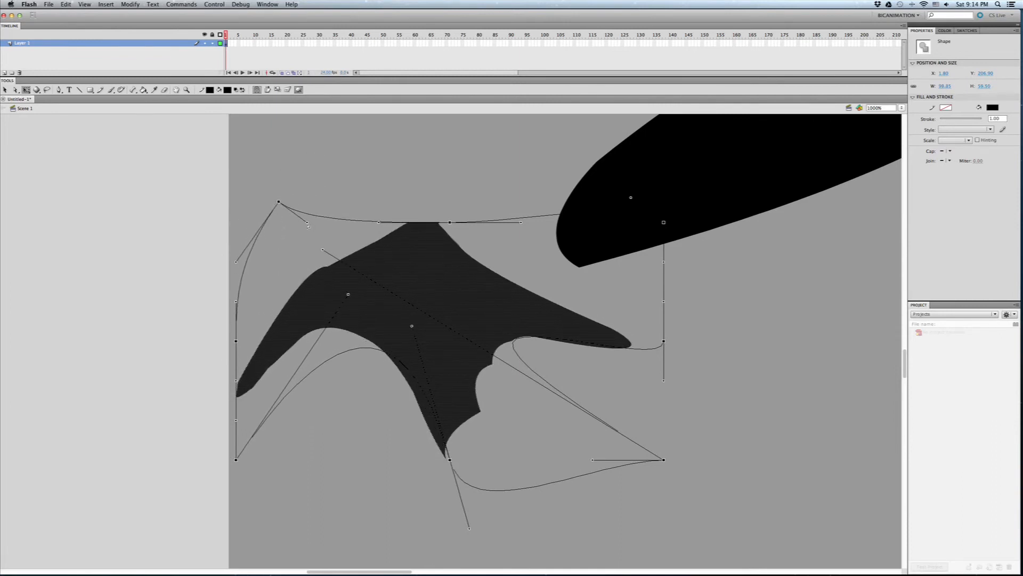
{"action": "left_click_drag", "start_coordinate": [308, 224], "coordinate": [308, 138]}
{"action": "left_click_drag", "start_coordinate": [237, 261], "coordinate": [220, 161]}
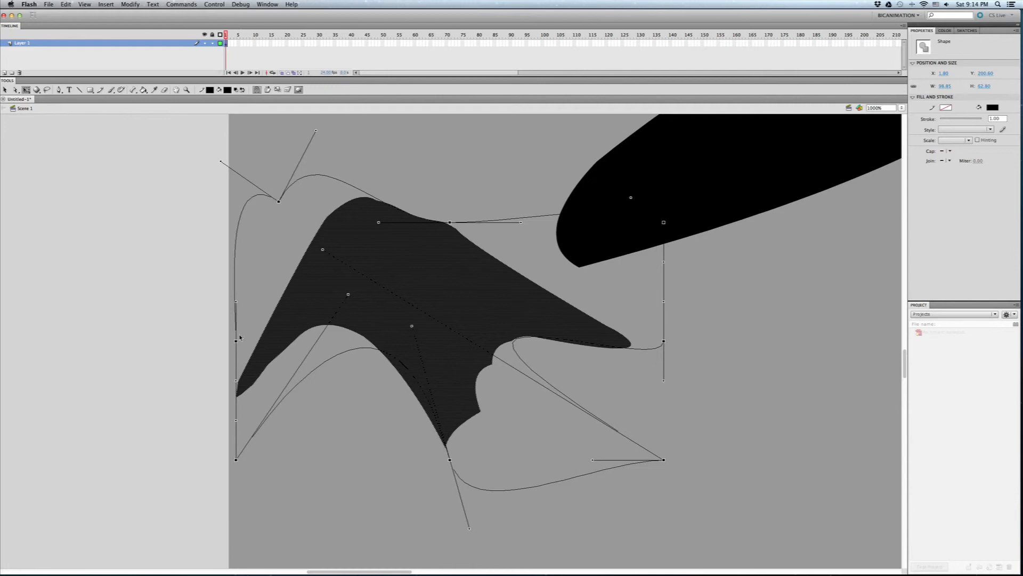
{"action": "left_click_drag", "start_coordinate": [236, 343], "coordinate": [286, 260]}
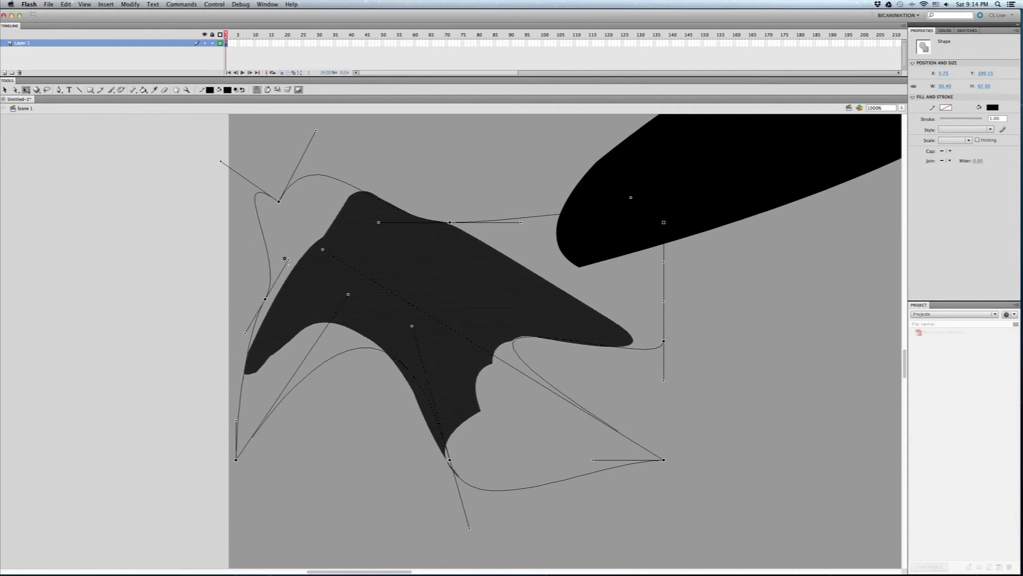
- Reshape the envelope's right side by moving its middle and upper-right points and a curve handle, and deselect the shape
{"action": "left_click_drag", "start_coordinate": [665, 341], "coordinate": [620, 337]}
{"action": "mouse_move", "coordinate": [668, 225]}
{"action": "left_mouse_down"}
{"action": "mouse_move", "coordinate": [562, 293]}
{"action": "mouse_move", "coordinate": [653, 236]}
{"action": "left_mouse_up"}
{"action": "left_click_drag", "start_coordinate": [611, 337], "coordinate": [666, 358]}
{"action": "left_click_drag", "start_coordinate": [666, 319], "coordinate": [495, 344]}
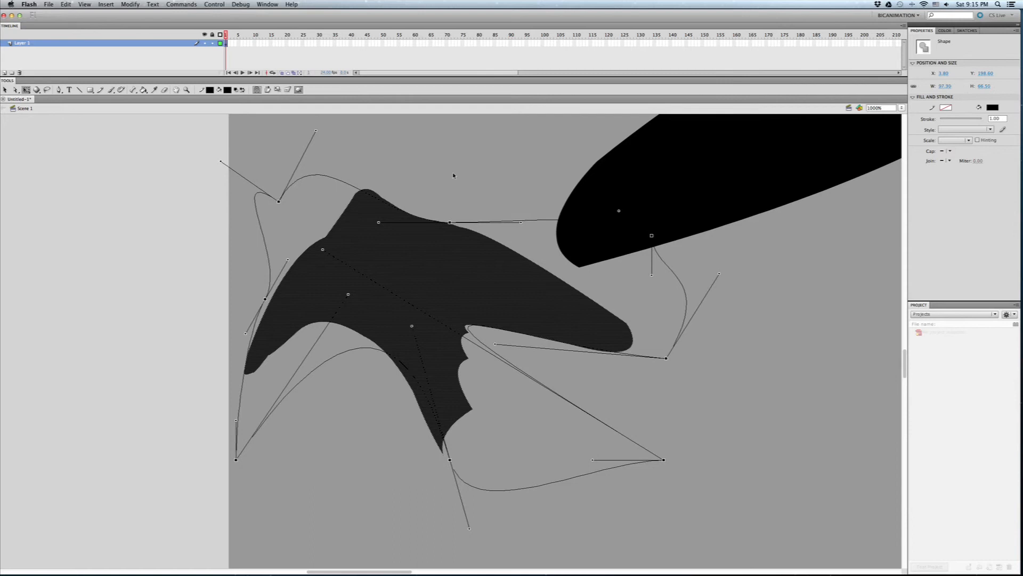
{"action": "key", "text": "super+minus"}
{"action": "left_click", "coordinate": [351, 215]}
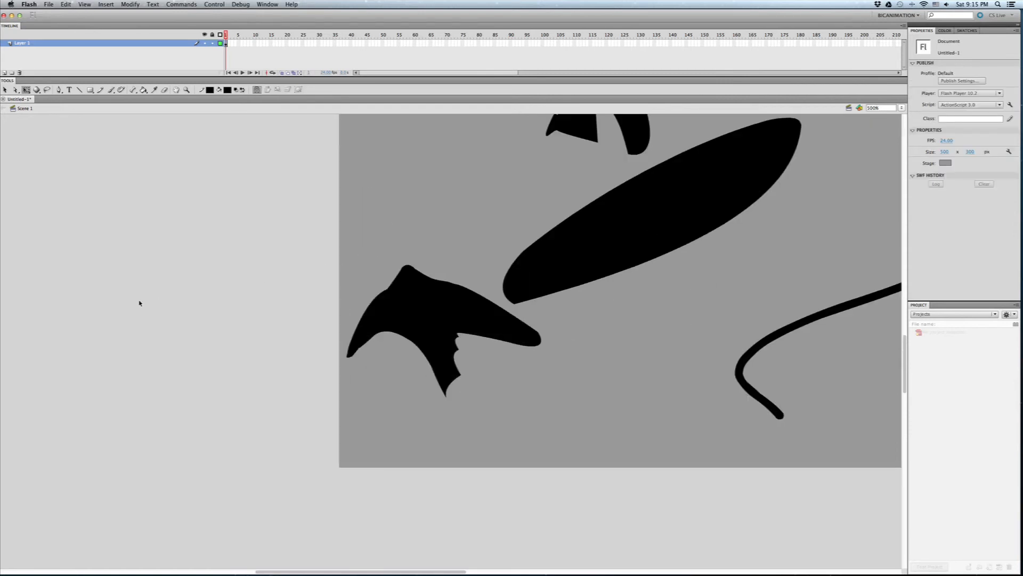
{"action": "key", "text": "super+minus"}
{"action": "key", "text": "super+minus"}
{"action": "key", "text": "super+equal"}
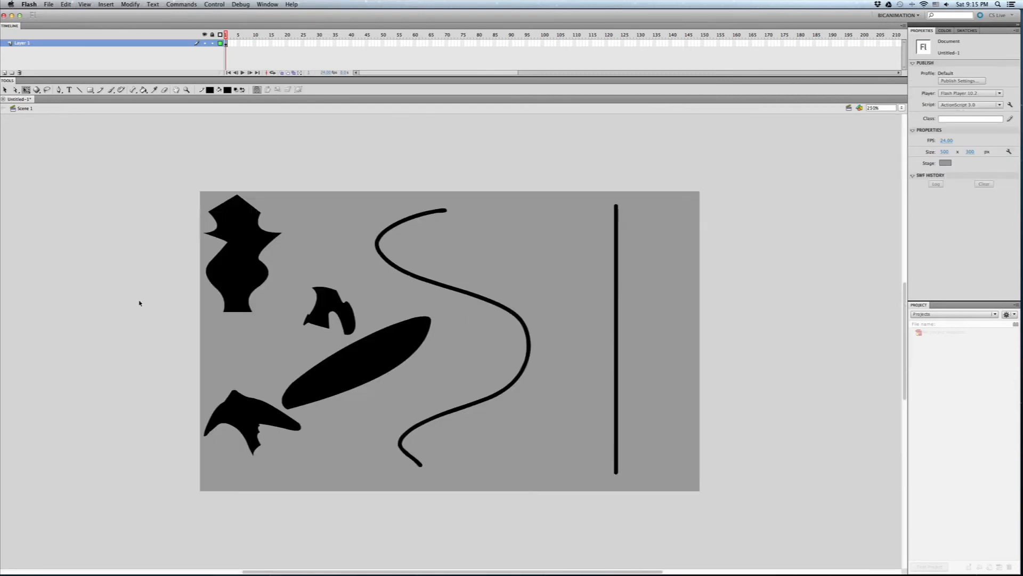
{"action": "left_click", "coordinate": [233, 430]}
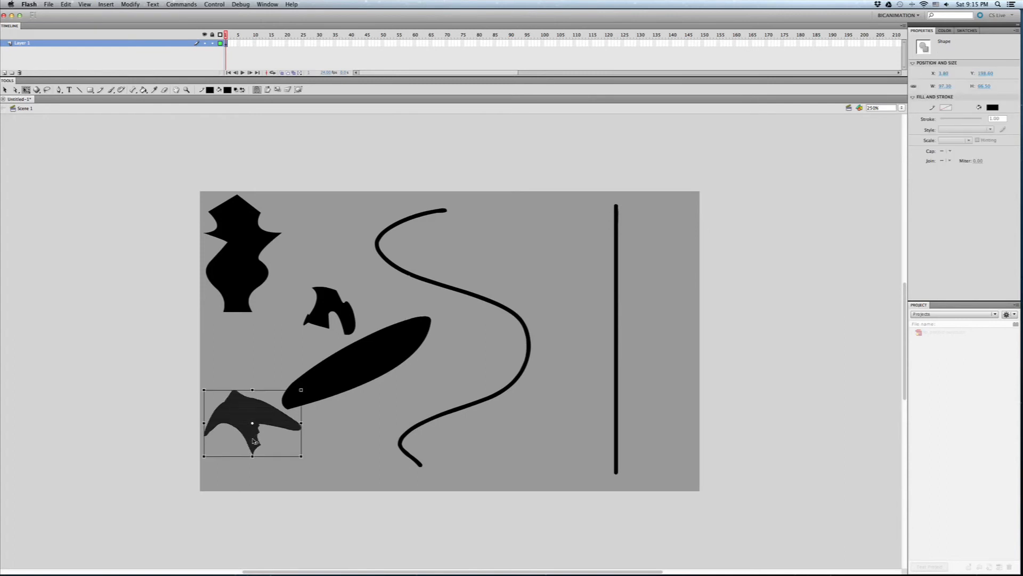
{"action": "left_click", "coordinate": [134, 468]}
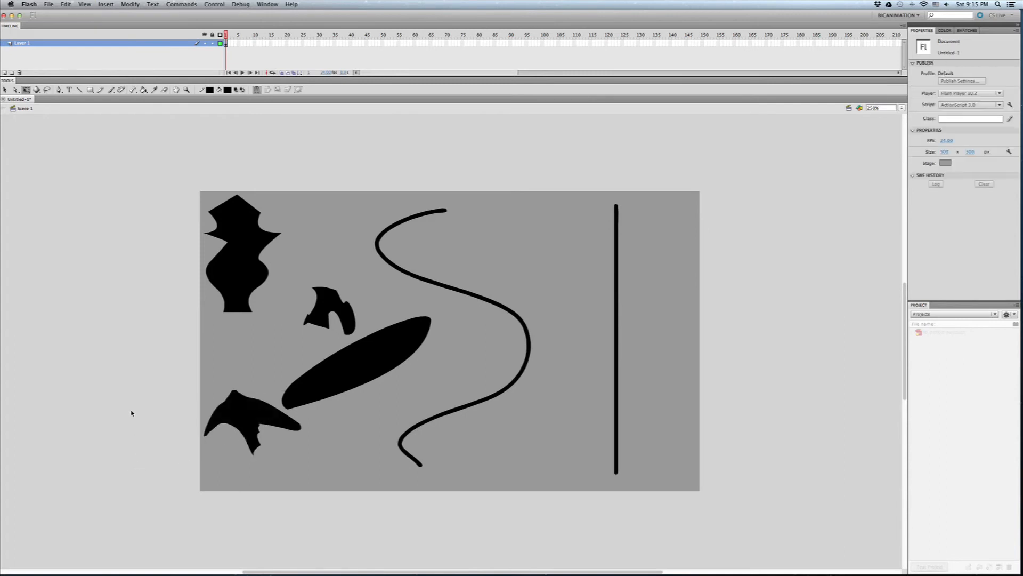
{"action": "left_click", "coordinate": [26, 90]}
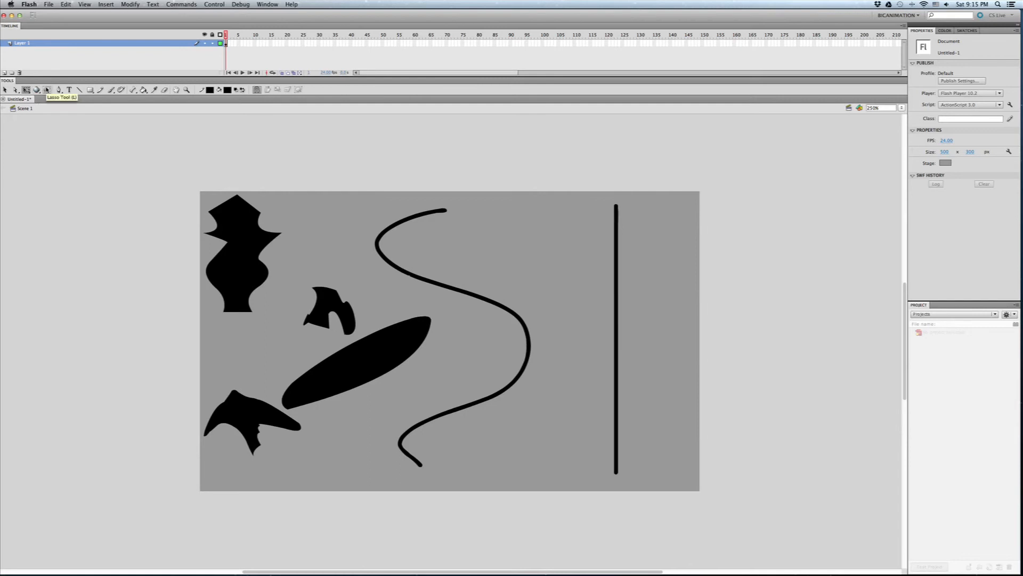
{"action": "left_click", "coordinate": [46, 90]}
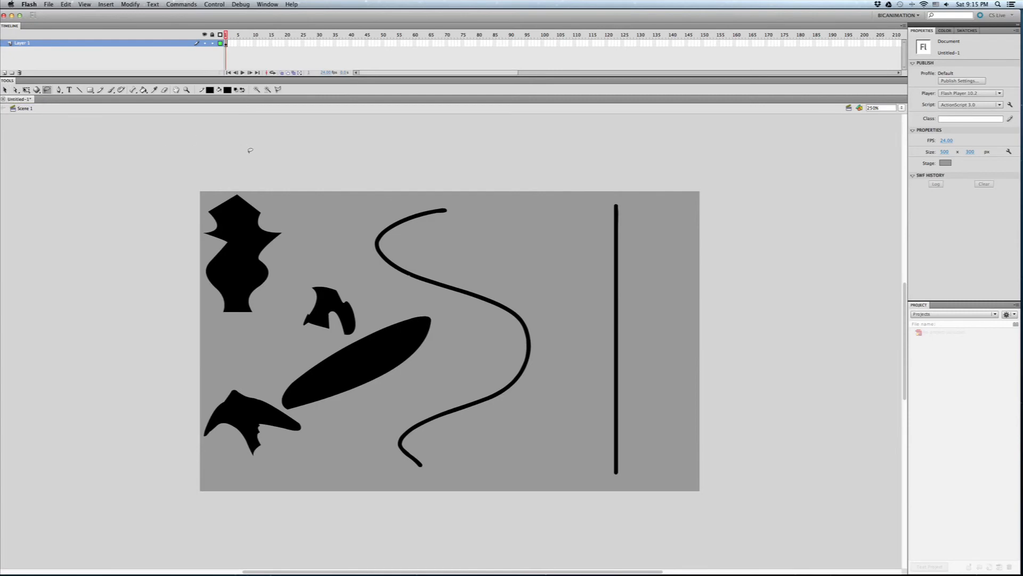
{"action": "key", "text": "super+equal"}
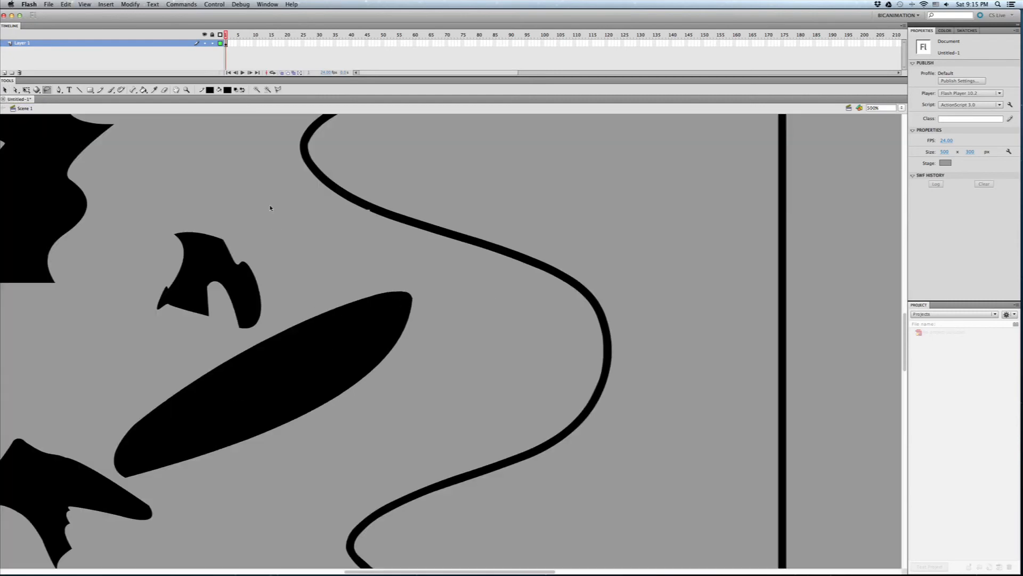
{"action": "scroll", "coordinate": [267, 280], "scroll_direction": "left", "scroll_amount": 5}
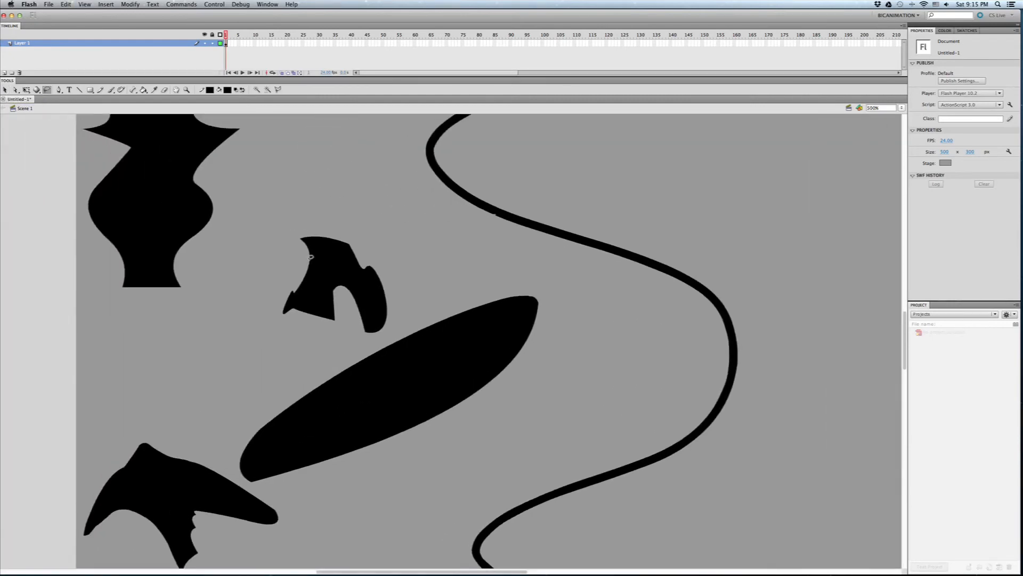
{"action": "key", "text": "super+equal"}
{"action": "left_click_drag", "start_coordinate": [289, 283], "coordinate": [331, 284]}
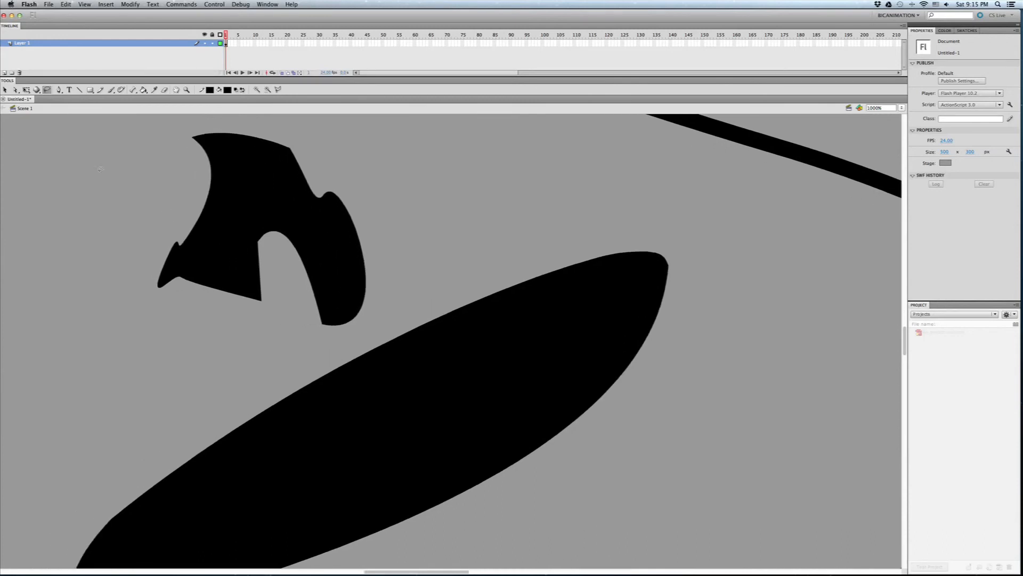
{"action": "left_click", "coordinate": [4, 89]}
{"action": "left_click_drag", "start_coordinate": [281, 263], "coordinate": [437, 415]}
{"action": "left_click_drag", "start_coordinate": [281, 255], "coordinate": [341, 329]}
{"action": "left_click", "coordinate": [310, 214]}
{"action": "left_click", "coordinate": [335, 290]}
{"action": "left_click", "coordinate": [378, 234]}
- Select the whole small irregular shape above the ellipse, move it slightly down and to the right, and deselect it
{"action": "left_click_drag", "start_coordinate": [116, 115], "coordinate": [409, 340]}
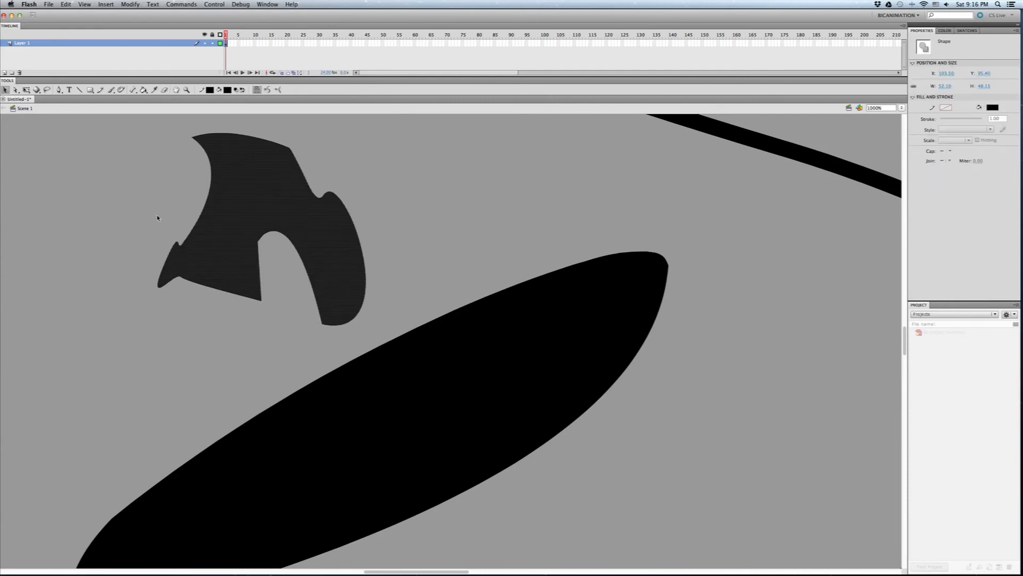
{"action": "left_click_drag", "start_coordinate": [276, 177], "coordinate": [299, 199]}
{"action": "left_click", "coordinate": [74, 133]}
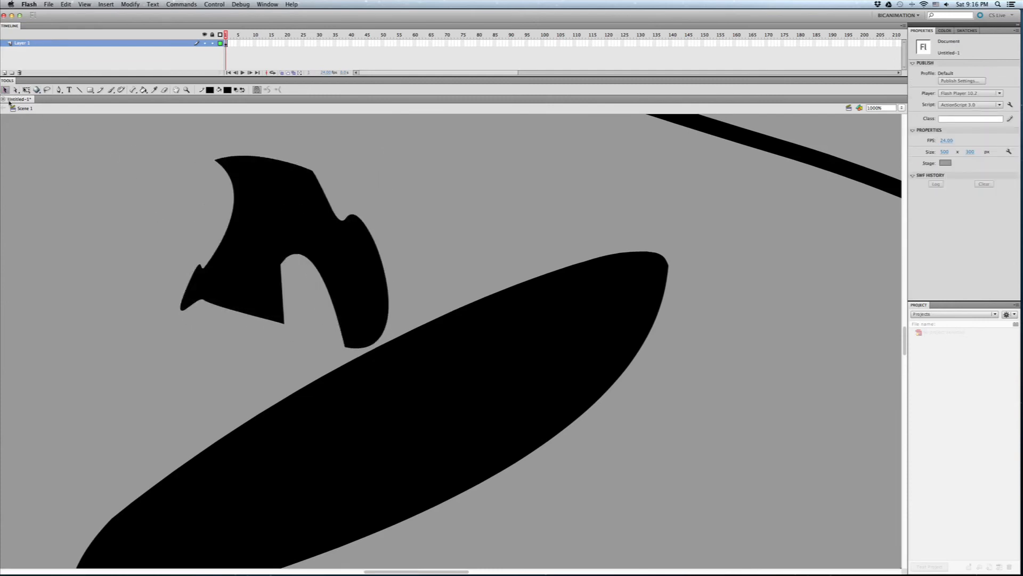
- Try to isolate the small shape's lower-right leg with rectangular marquee selections, and clear the selection
{"action": "left_click_drag", "start_coordinate": [319, 306], "coordinate": [364, 343]}
{"action": "key", "text": "Escape"}
{"action": "mouse_move", "coordinate": [319, 293]}
{"action": "left_mouse_down"}
{"action": "mouse_move", "coordinate": [381, 354]}
{"action": "mouse_move", "coordinate": [345, 345]}
{"action": "mouse_move", "coordinate": [371, 353]}
{"action": "left_mouse_up"}
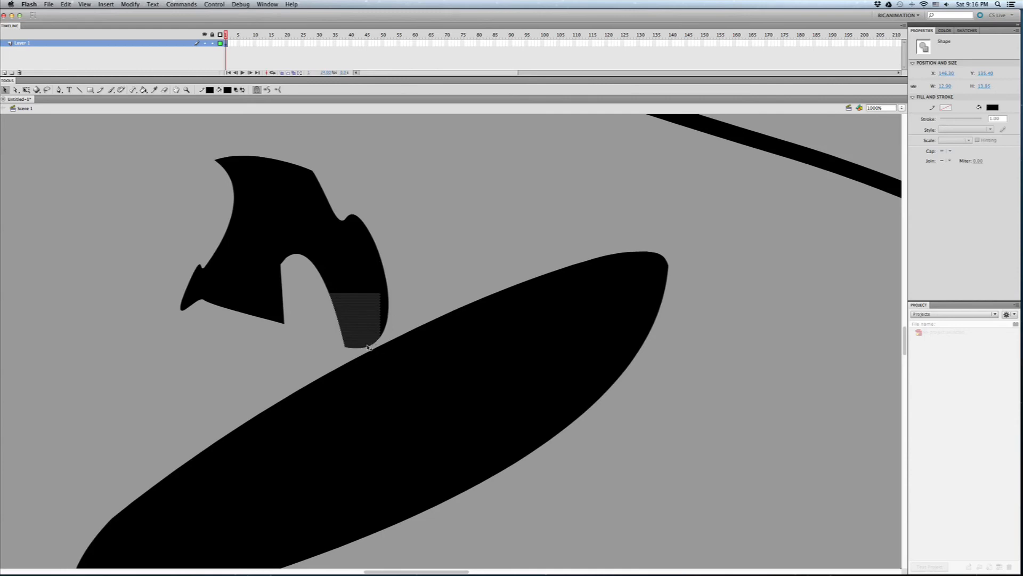
{"action": "left_click_drag", "start_coordinate": [306, 286], "coordinate": [405, 367]}
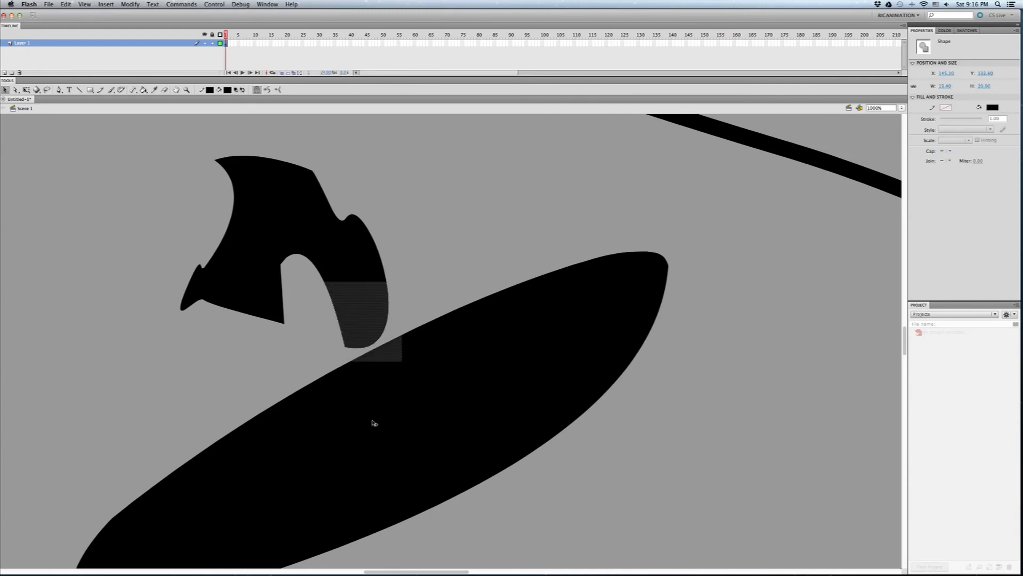
{"action": "left_click", "coordinate": [415, 293]}
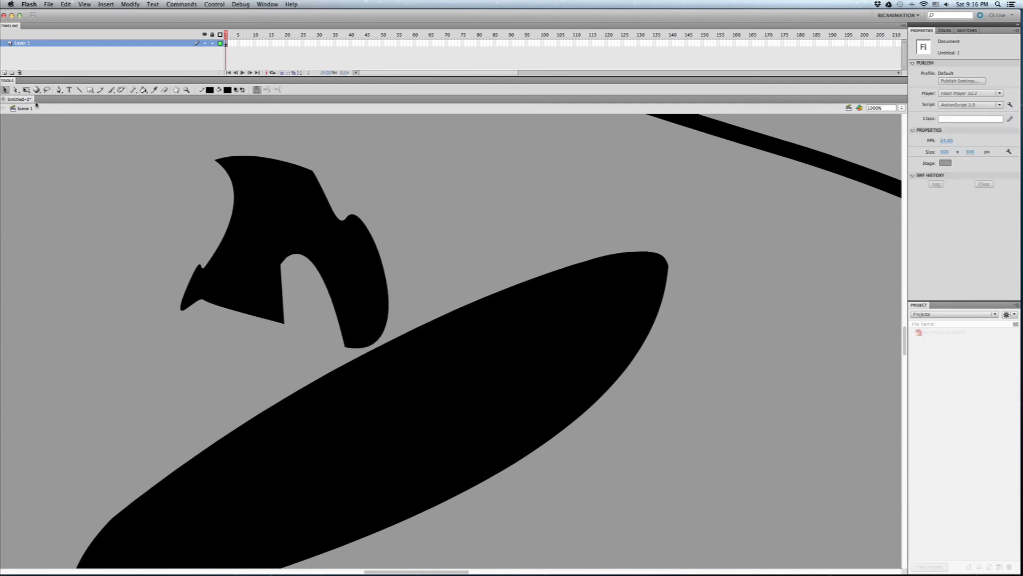
- Lasso the end of the small shape's lower-right leg, about 14 px wide, and move it up and right as a separate piece
{"action": "left_click", "coordinate": [47, 90]}
{"action": "mouse_move", "coordinate": [391, 262]}
{"action": "left_mouse_down"}
{"action": "mouse_move", "coordinate": [332, 305]}
{"action": "mouse_move", "coordinate": [317, 340]}
{"action": "mouse_move", "coordinate": [340, 353]}
{"action": "mouse_move", "coordinate": [367, 347]}
{"action": "mouse_move", "coordinate": [444, 295]}
{"action": "left_mouse_up"}
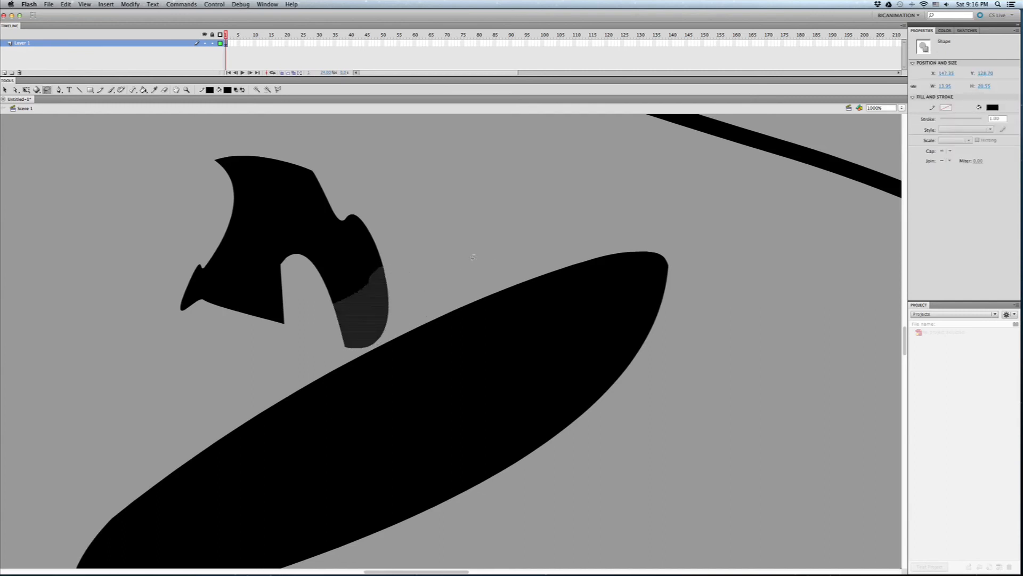
{"action": "left_click", "coordinate": [5, 89]}
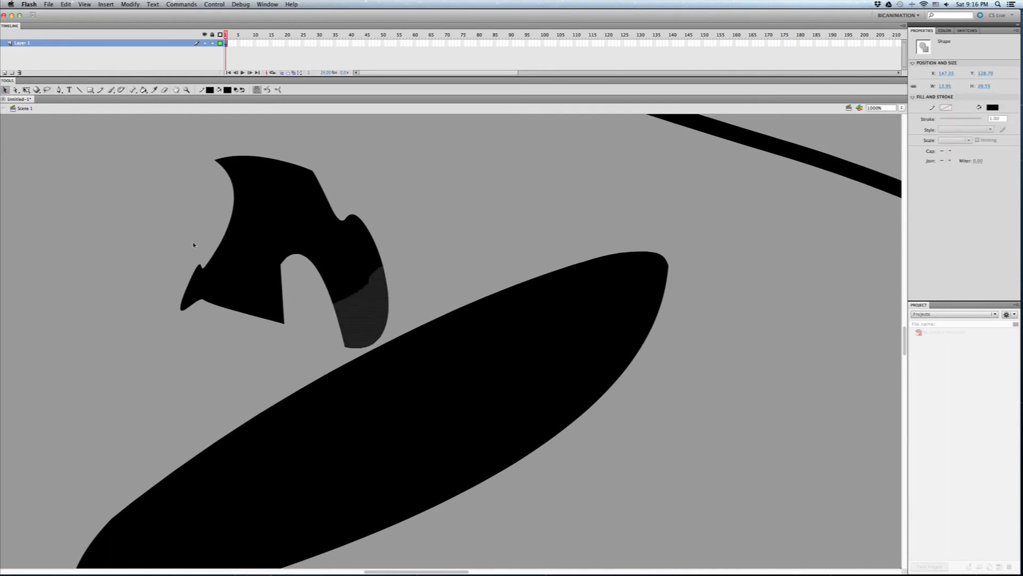
{"action": "left_click_drag", "start_coordinate": [358, 327], "coordinate": [469, 220]}
{"action": "left_click", "coordinate": [358, 306]}
- Lasso a curved piece about 49 by 40 px from the ellipse's upper-right end, move it up and right, and deselect it
{"action": "left_click", "coordinate": [46, 90]}
{"action": "mouse_move", "coordinate": [692, 234]}
{"action": "left_mouse_down"}
{"action": "mouse_move", "coordinate": [524, 306]}
{"action": "mouse_move", "coordinate": [608, 431]}
{"action": "mouse_move", "coordinate": [788, 320]}
{"action": "left_mouse_up"}
{"action": "left_click", "coordinate": [5, 90]}
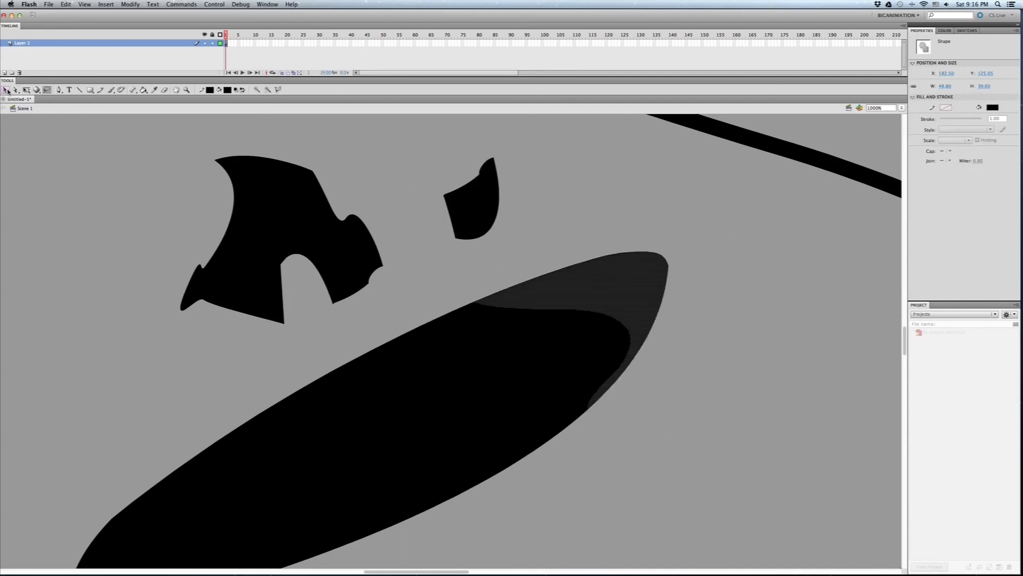
{"action": "mouse_move", "coordinate": [593, 288]}
{"action": "left_mouse_down"}
{"action": "mouse_move", "coordinate": [602, 221]}
{"action": "mouse_move", "coordinate": [679, 197]}
{"action": "left_mouse_up"}
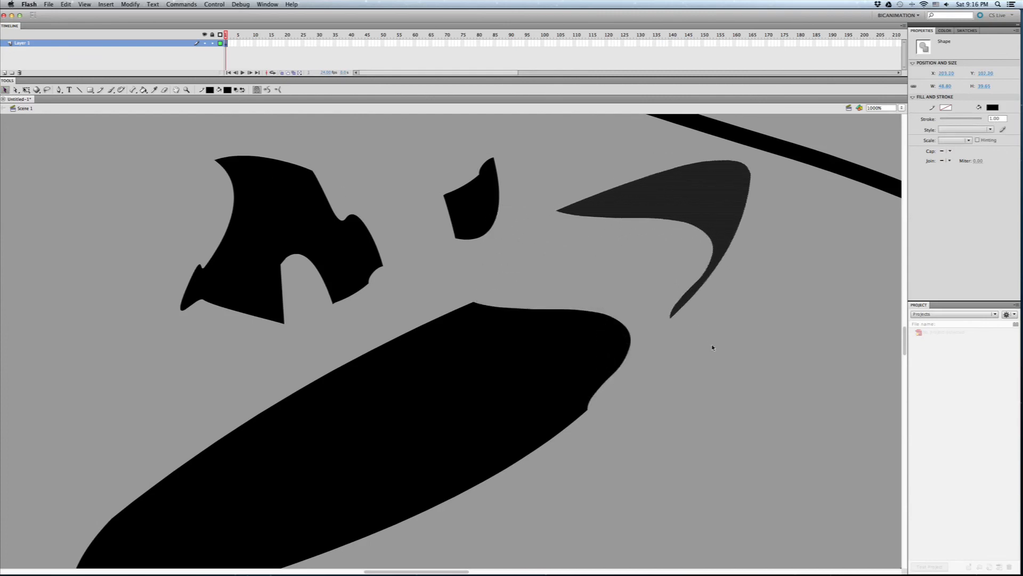
{"action": "left_click", "coordinate": [549, 269]}
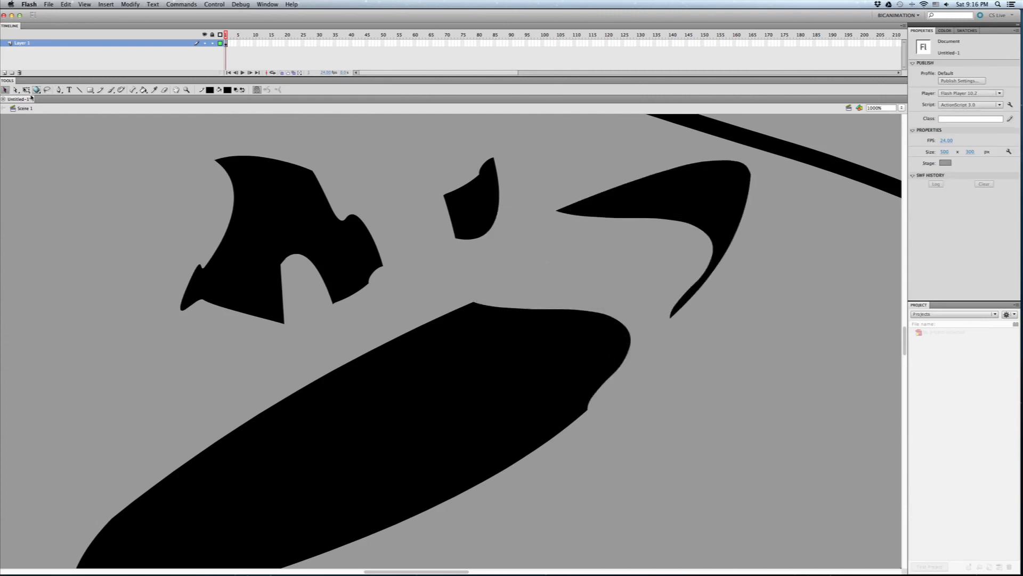
- Lasso a wavy piece about 103 by 55 px along the ellipse's upper edge, move it down and right, and deselect it
{"action": "left_click", "coordinate": [47, 90]}
{"action": "mouse_move", "coordinate": [115, 516]}
{"action": "left_mouse_down"}
{"action": "mouse_move", "coordinate": [257, 365]}
{"action": "mouse_move", "coordinate": [496, 288]}
{"action": "mouse_move", "coordinate": [120, 516]}
{"action": "left_mouse_up"}
{"action": "key", "text": "v"}
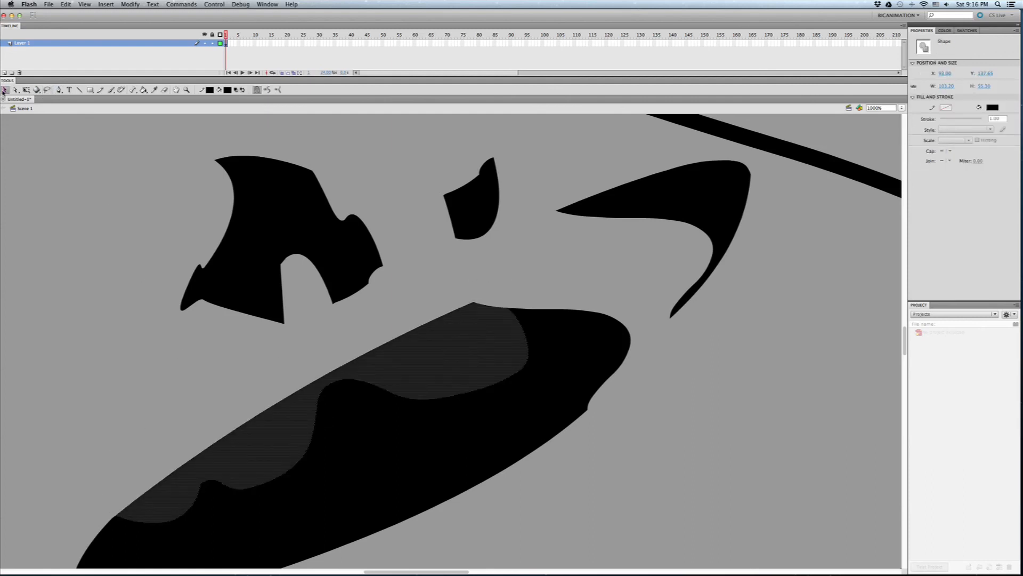
{"action": "mouse_move", "coordinate": [440, 372]}
{"action": "left_mouse_down"}
{"action": "mouse_move", "coordinate": [758, 453]}
{"action": "mouse_move", "coordinate": [740, 440]}
{"action": "left_mouse_up"}
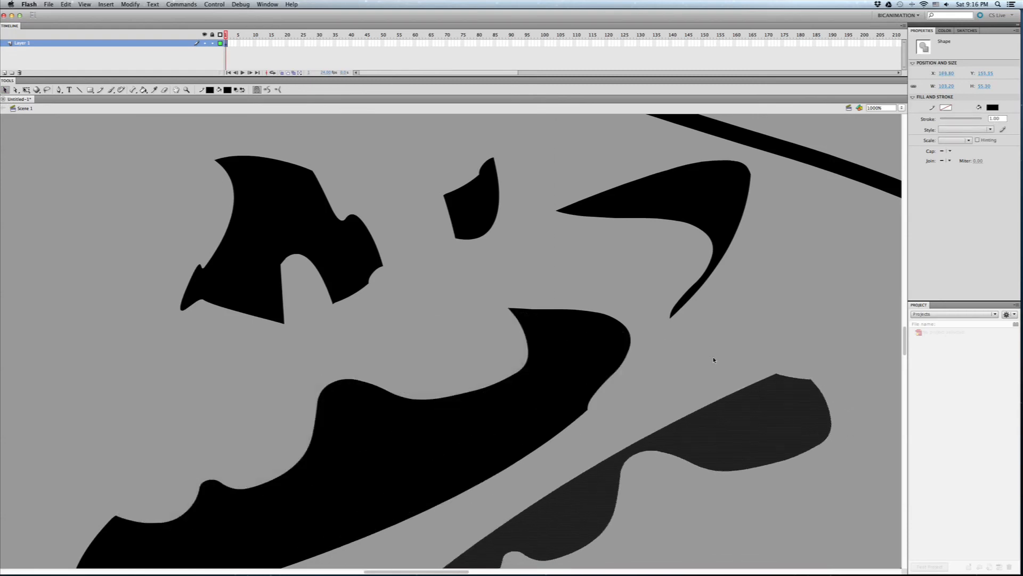
{"action": "left_click", "coordinate": [690, 358]}
{"action": "key", "text": "super+minus"}
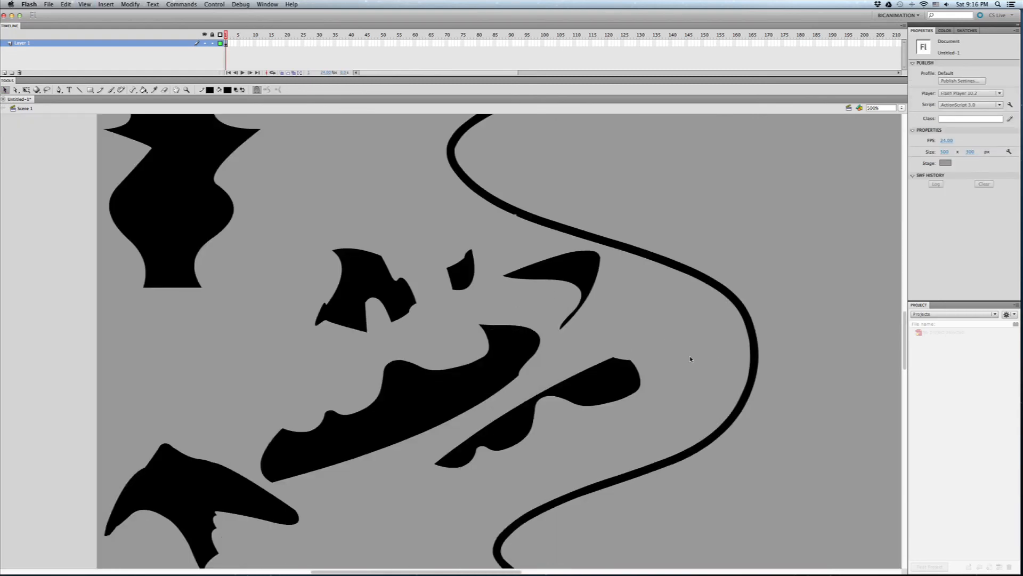
{"action": "key", "text": "super+minus"}
{"action": "key", "text": "super+equal"}
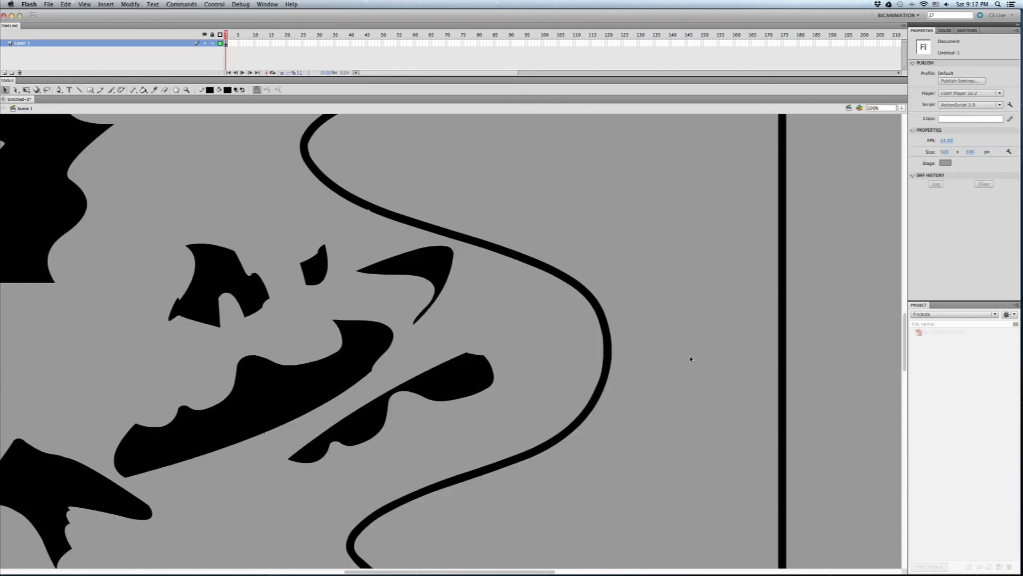
{"action": "key", "text": "super+minus"}
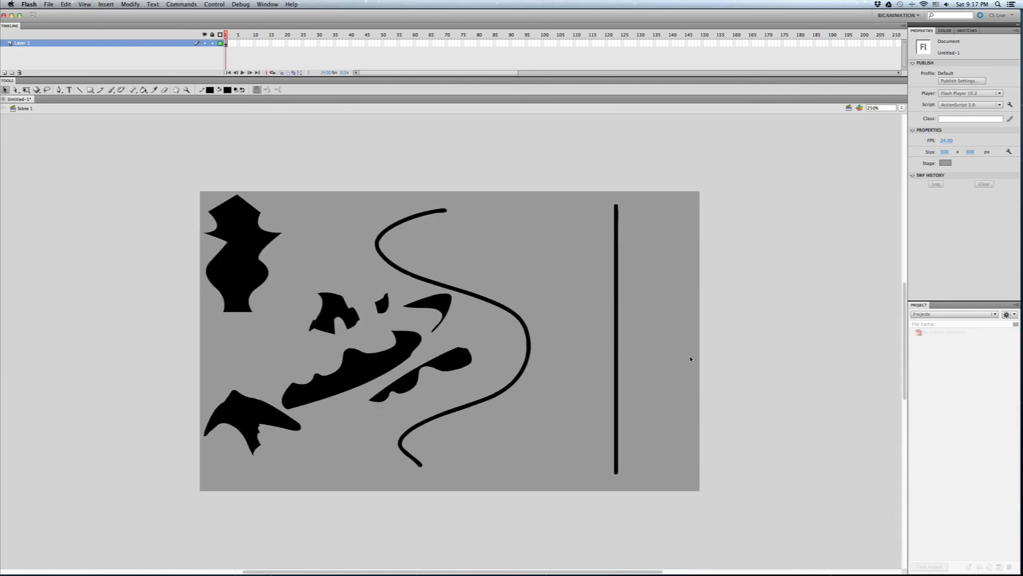